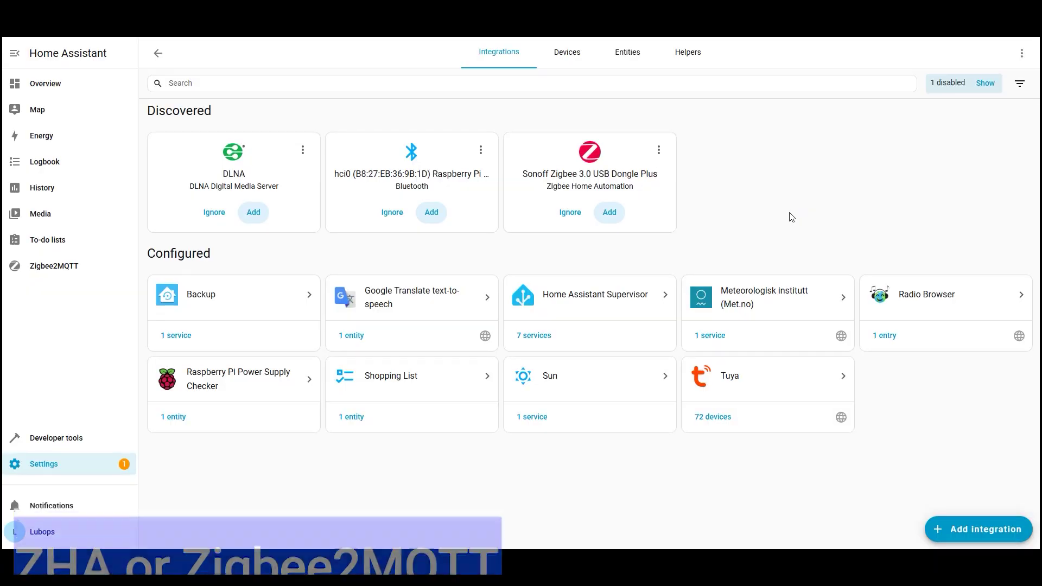
Set up ZHA for the Sonoff dongle with a new Zigbee network, then disable that entry.
click(609, 213)
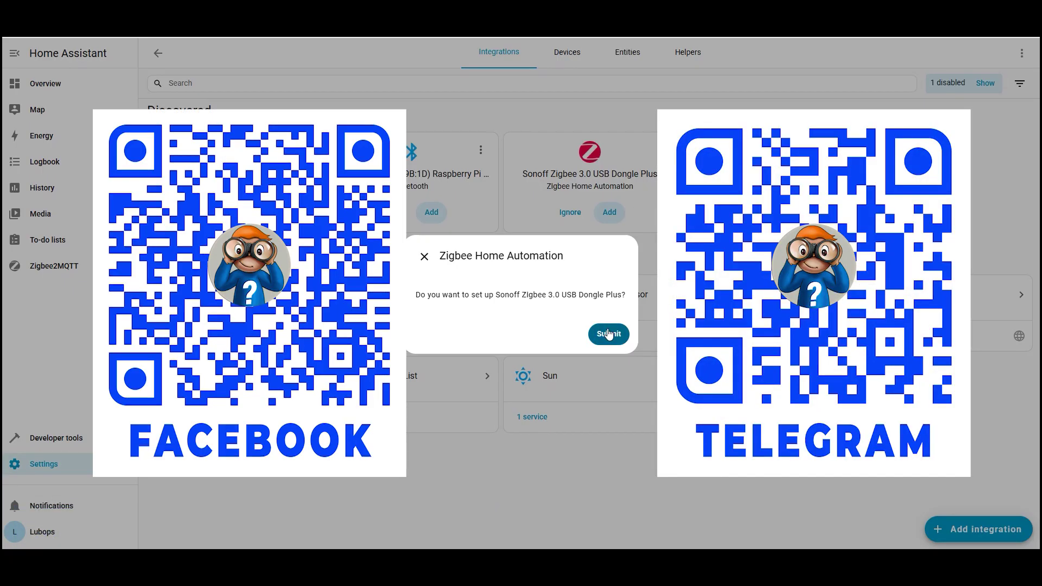
click(608, 333)
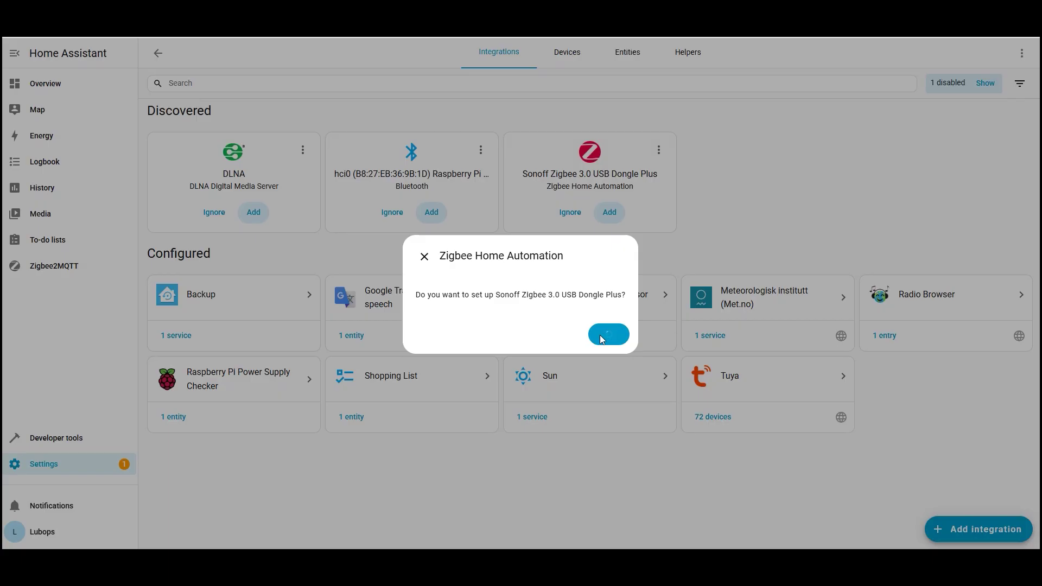
click(608, 335)
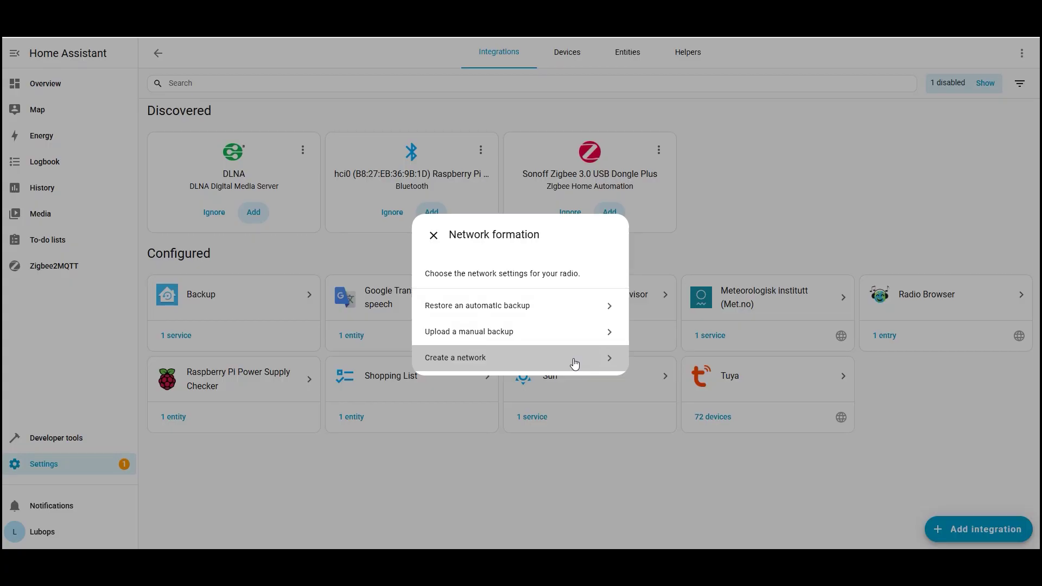
click(575, 363)
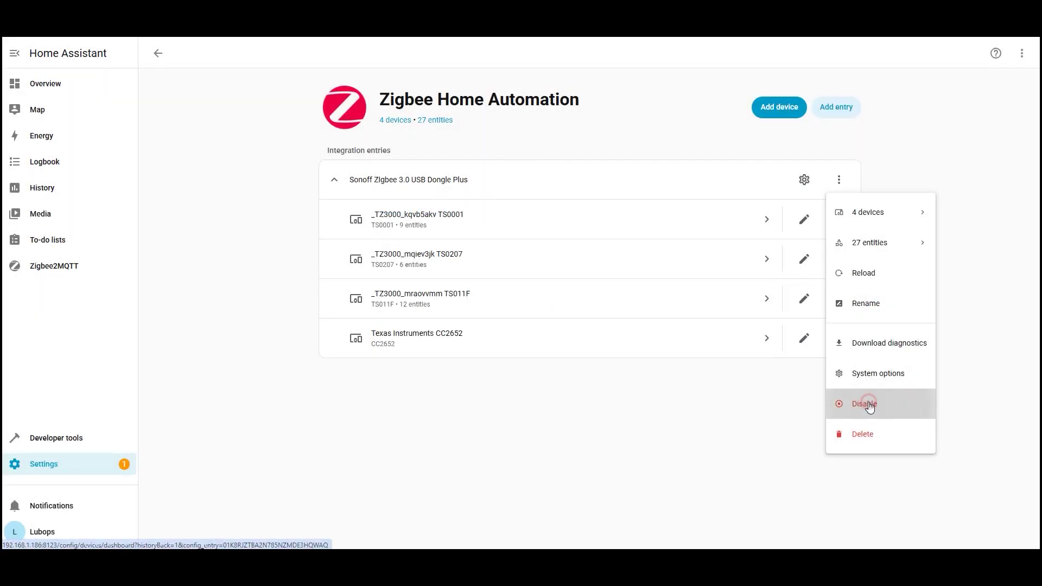
click(868, 402)
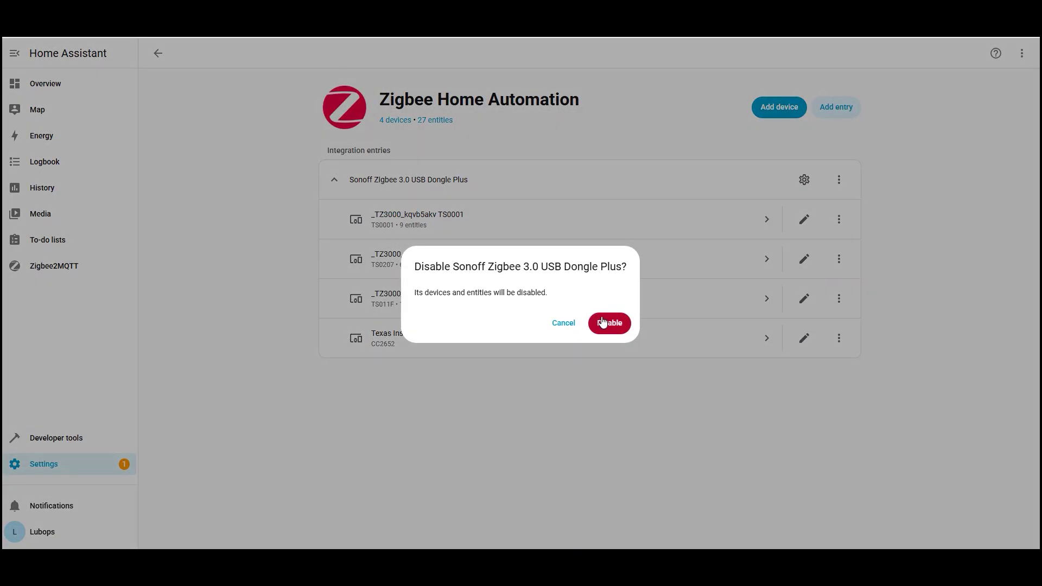
click(609, 323)
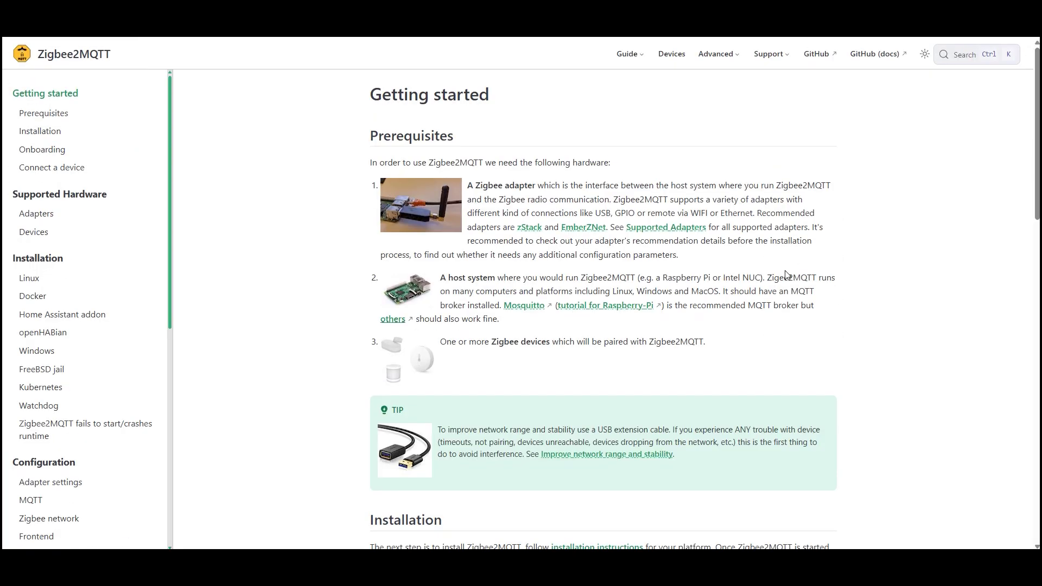
Read through the Zigbee2MQTT Getting started docs, noting the 518 supported vendors.
scroll(785, 274, down, 5)
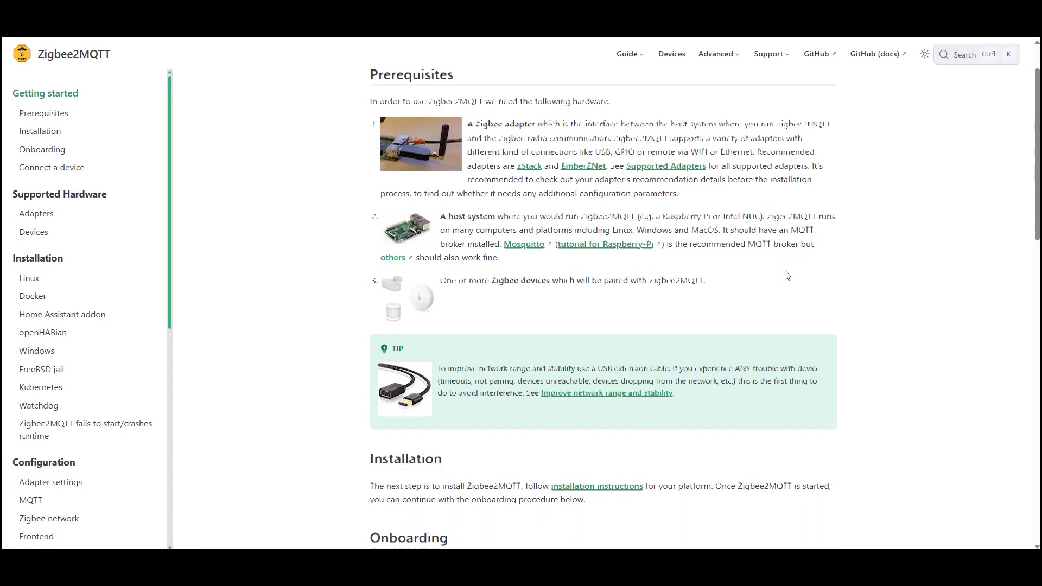
scroll(785, 271, down, 3)
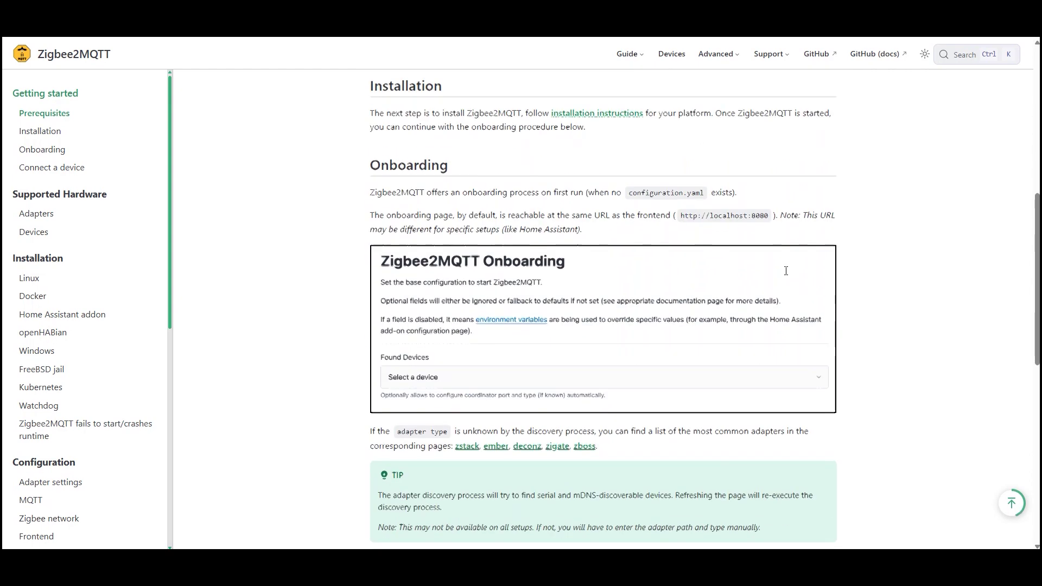
scroll(786, 270, down, 3)
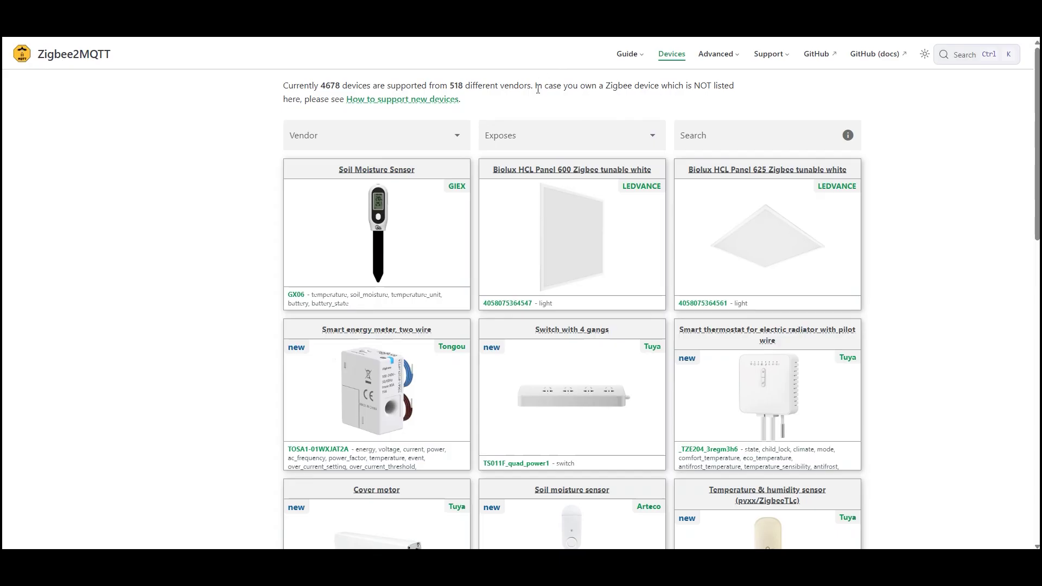
scroll(538, 92, down, 1)
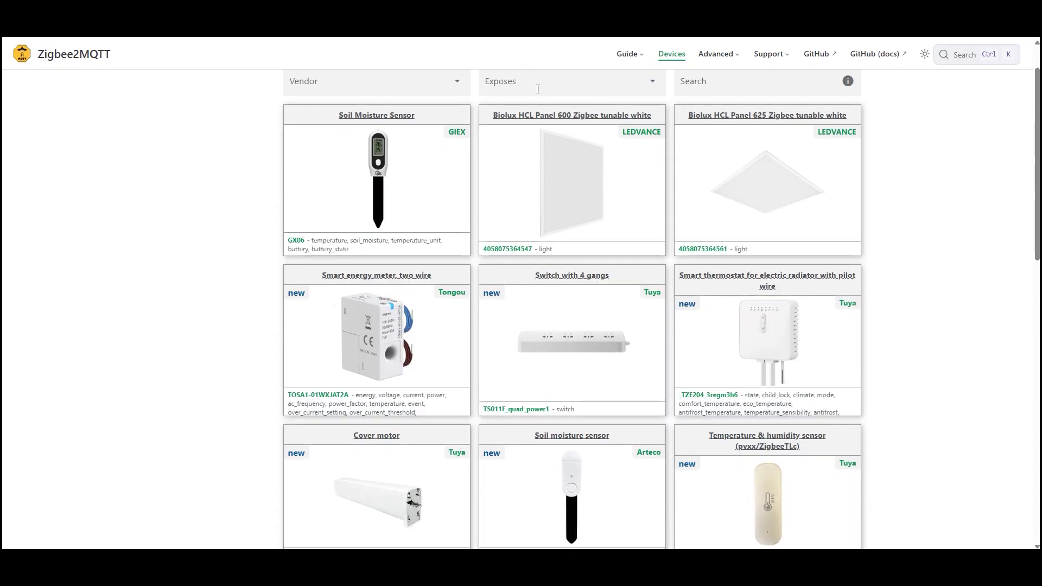
scroll(536, 99, up, 1)
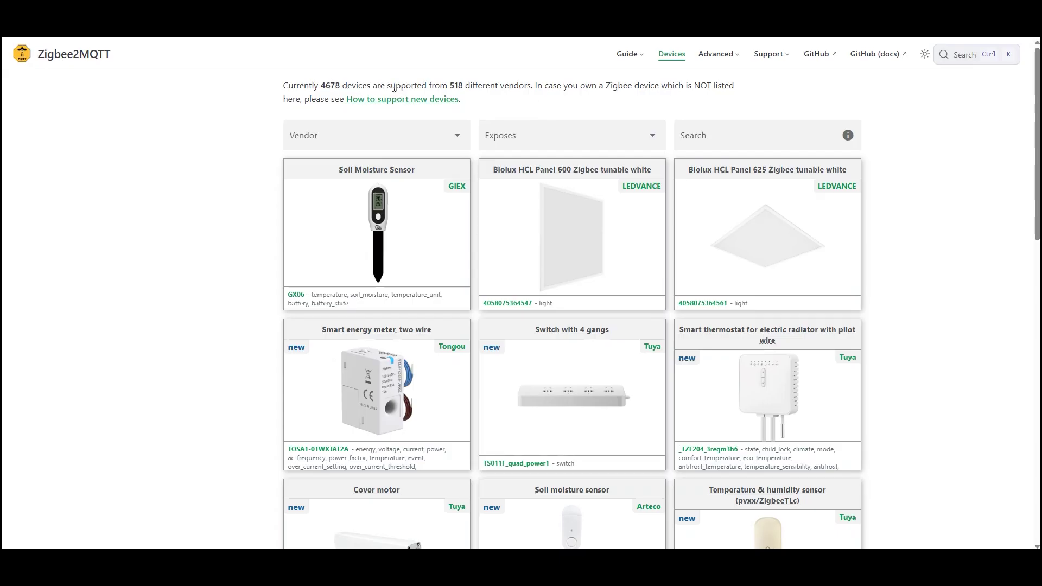
drag(447, 85, 465, 88)
click(514, 95)
Scroll through the supported devices grid.
scroll(514, 95, down, 7)
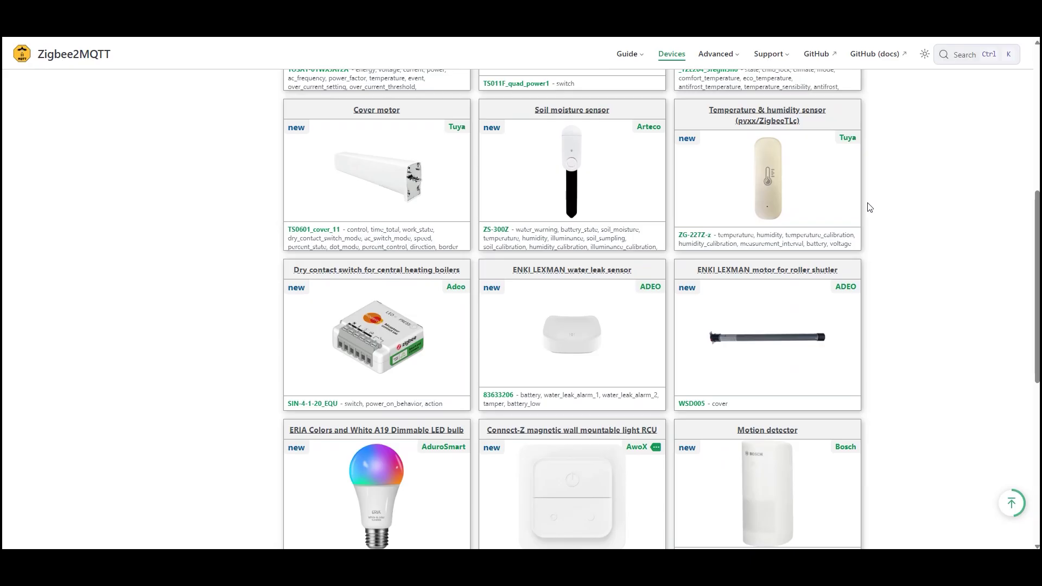
scroll(868, 207, down, 11)
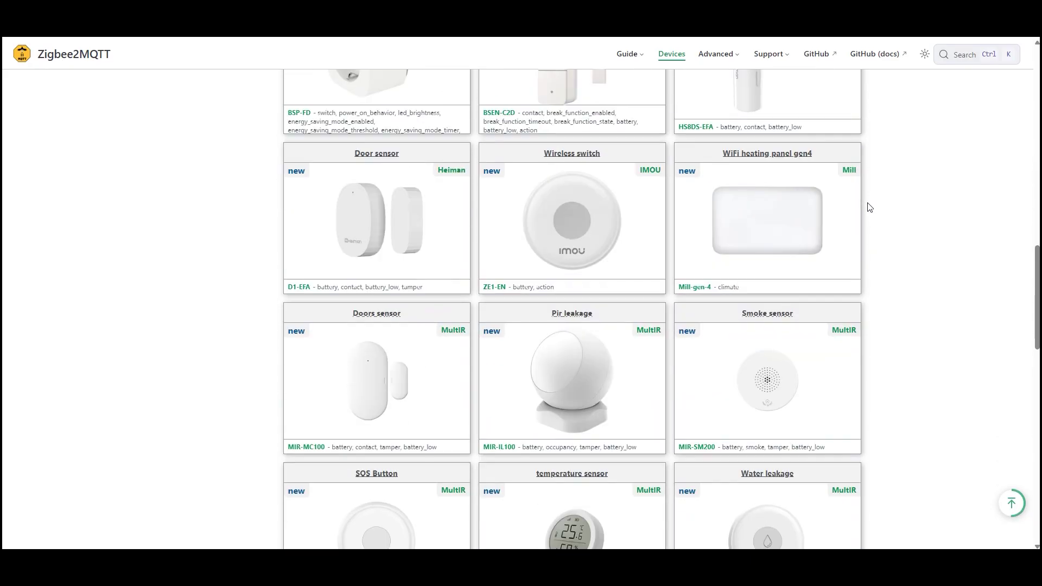
scroll(868, 208, down, 14)
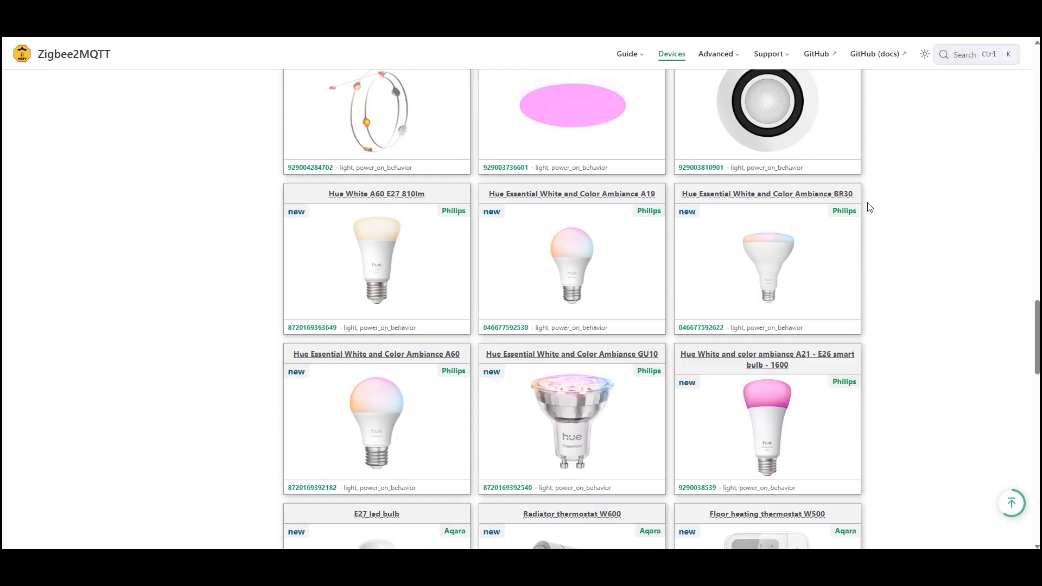
scroll(868, 207, down, 11)
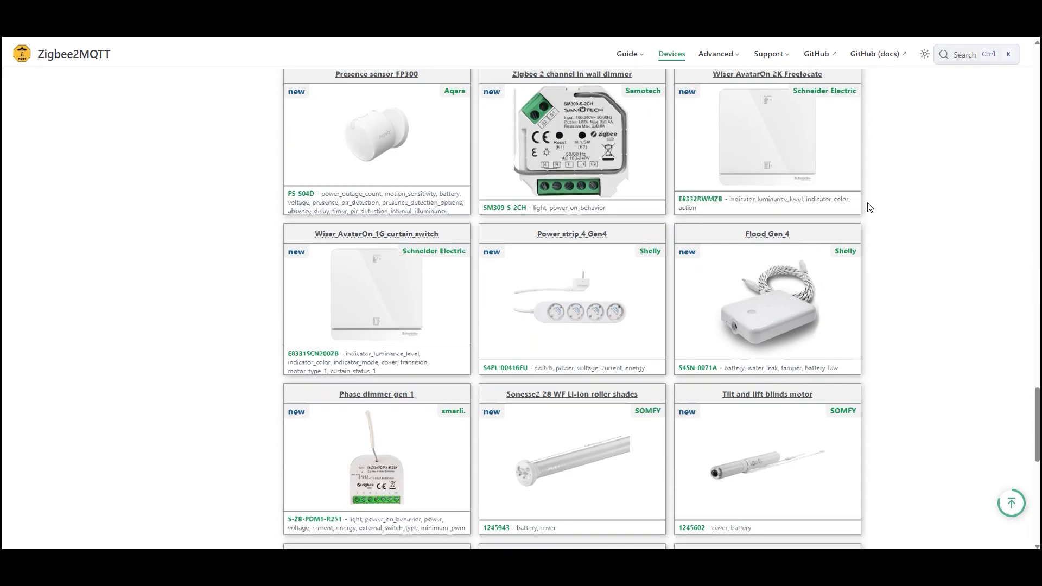
scroll(869, 208, down, 13)
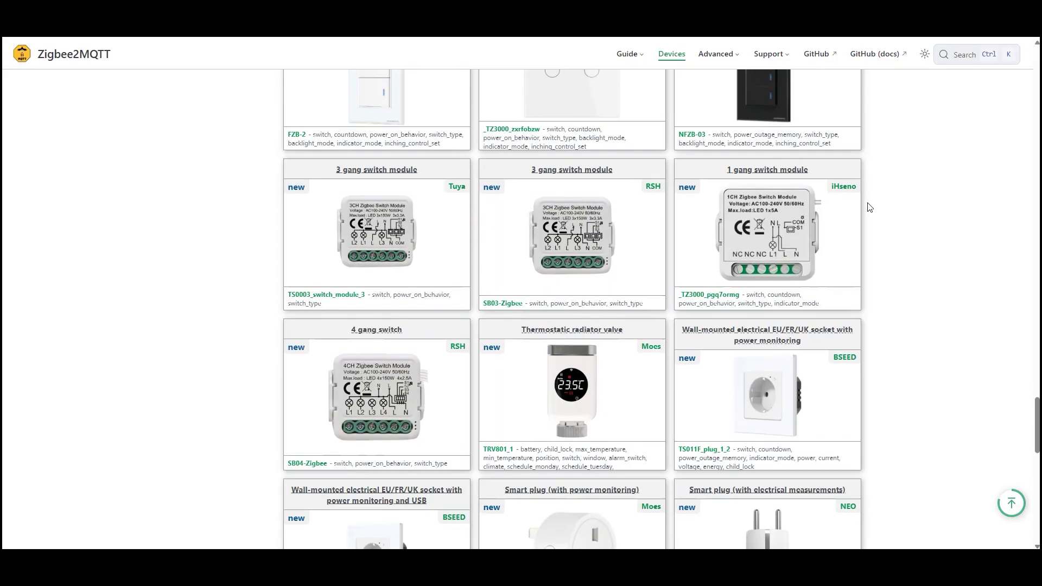
scroll(869, 207, down, 10)
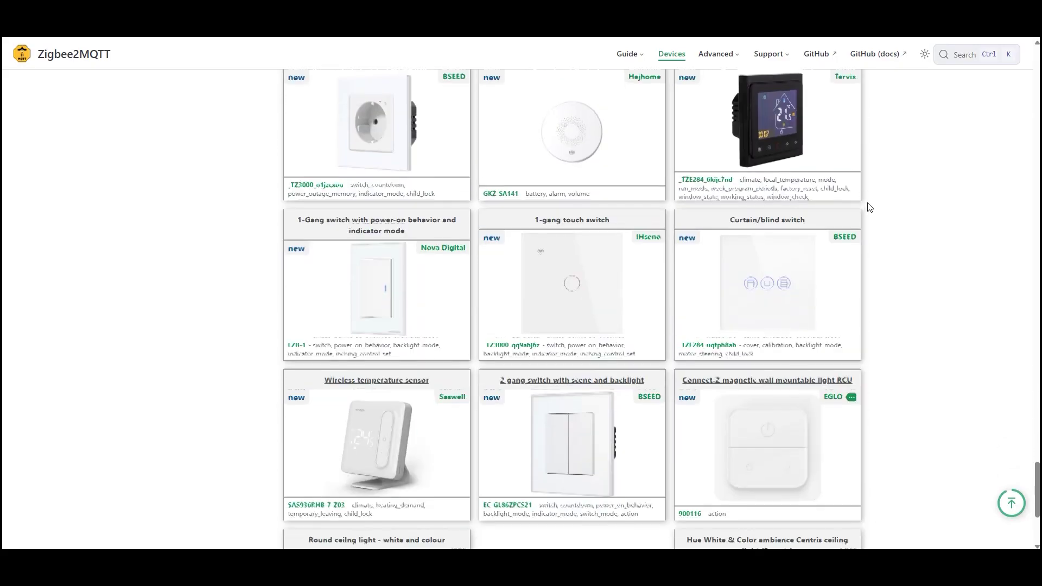
scroll(870, 208, down, 10)
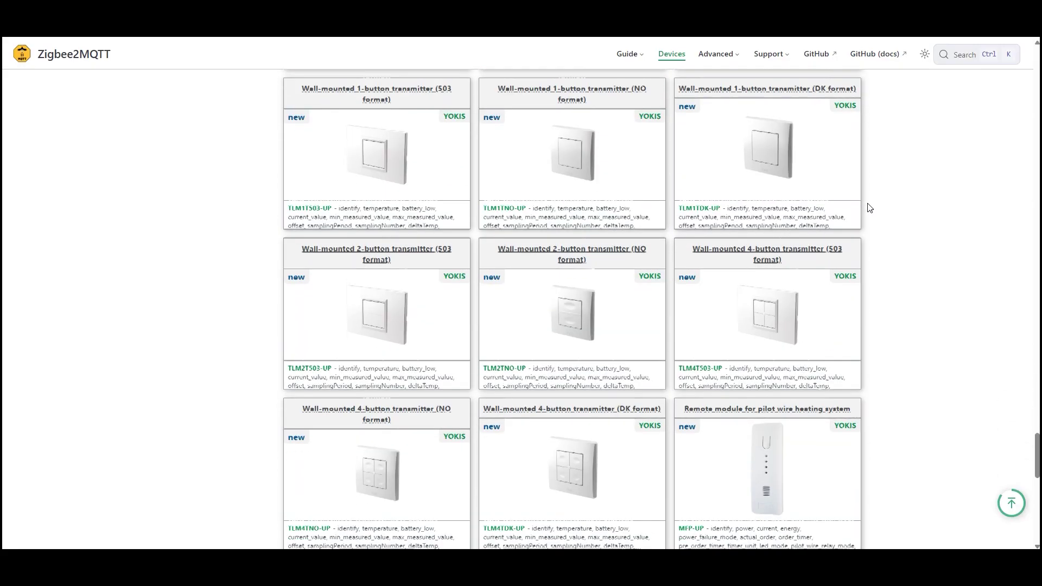
scroll(870, 207, down, 3)
scroll(870, 207, down, 5)
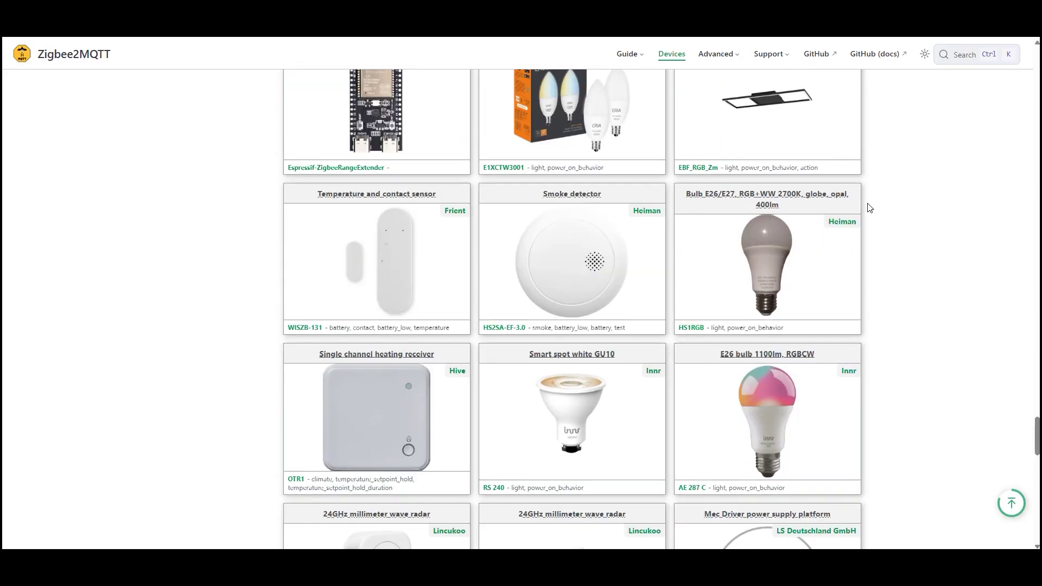
scroll(870, 207, down, 5)
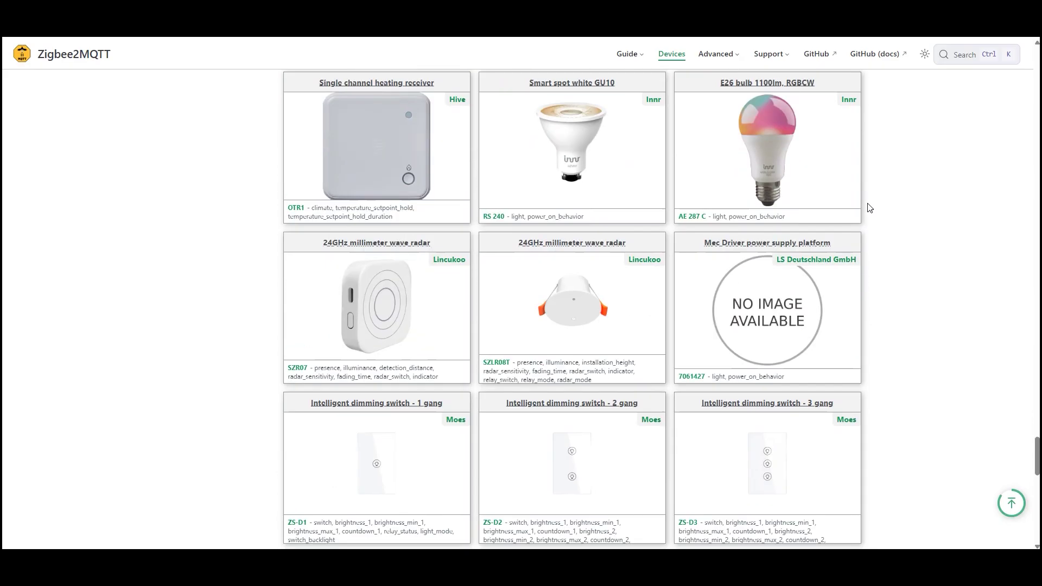
scroll(870, 207, down, 5)
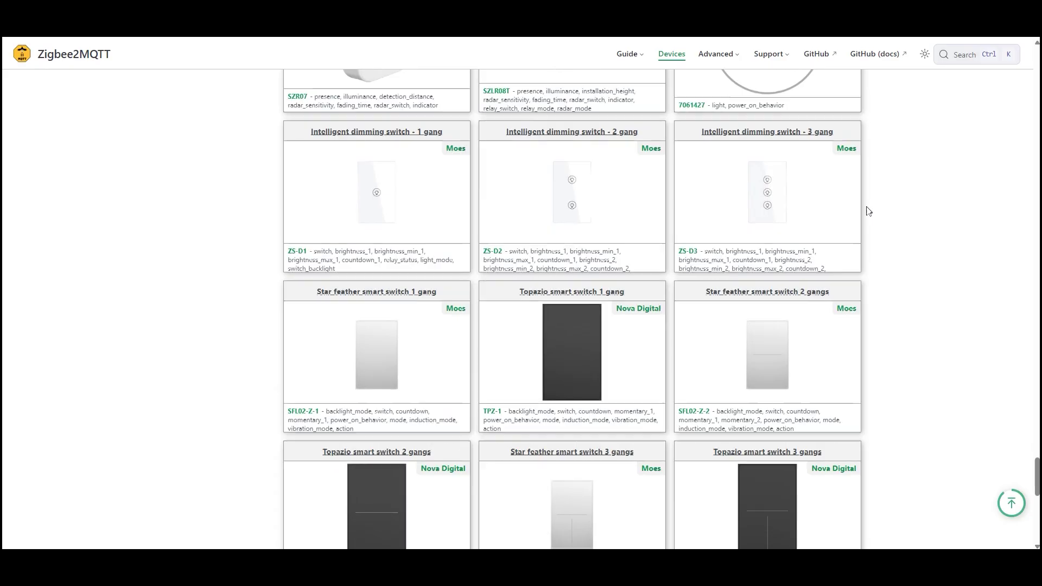
Open the Moes ZS-D3 3-gang dimming switch page and view its Exposes section.
click(762, 230)
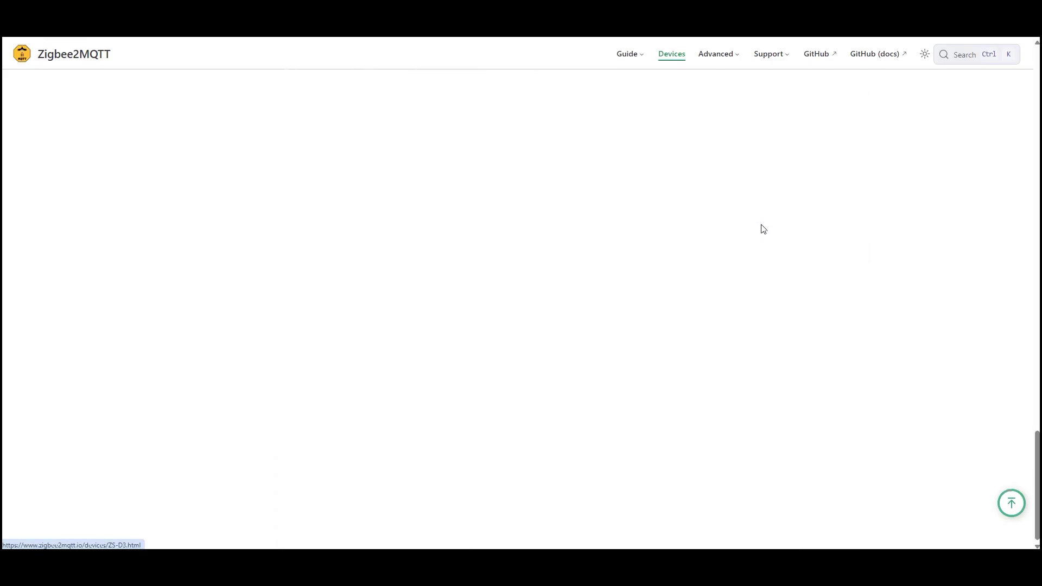
scroll(612, 228, down, 10)
scroll(612, 229, down, 9)
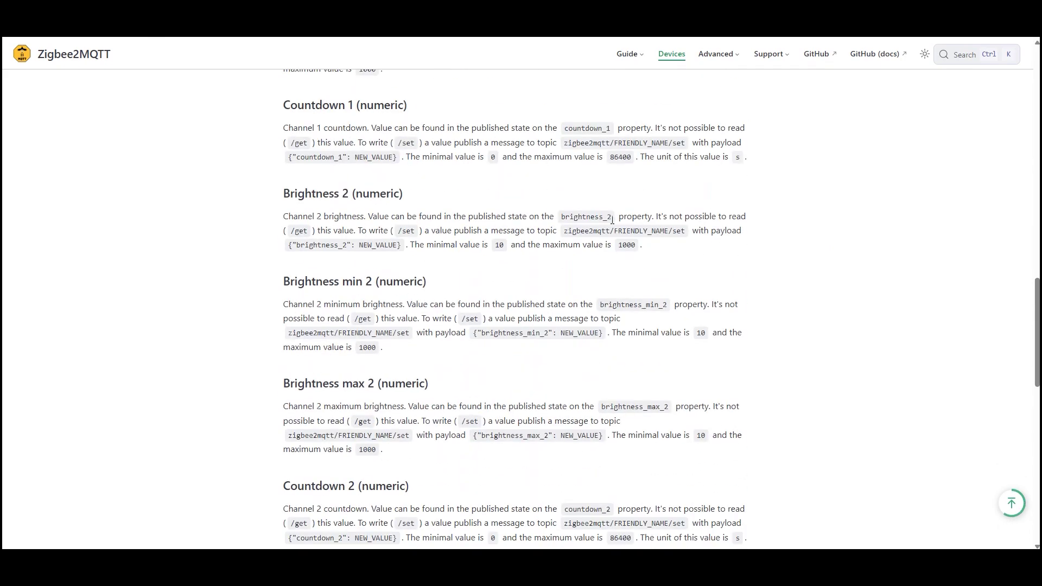
scroll(619, 220, up, 13)
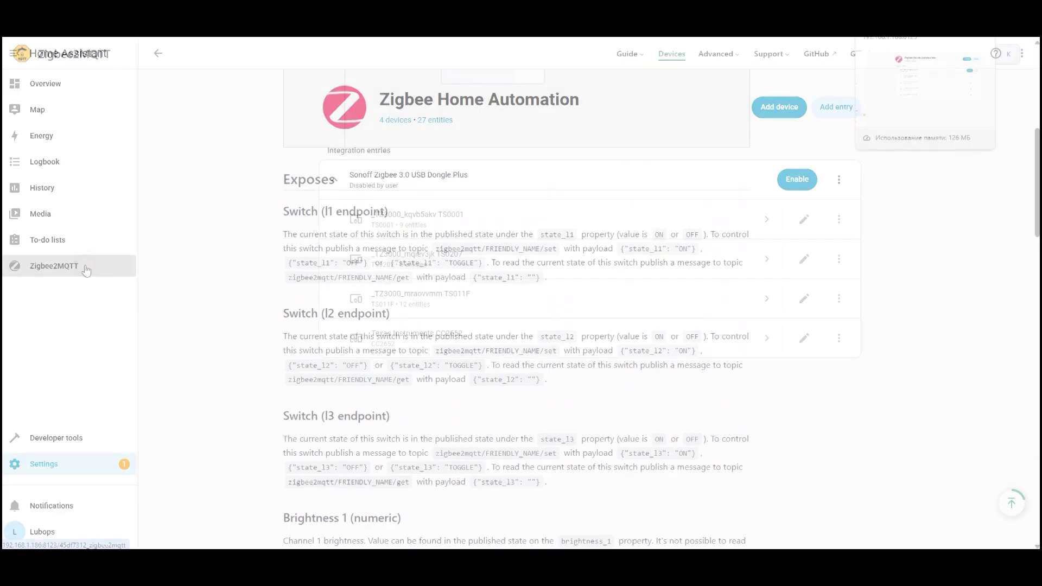
Open the Zigbee2MQTT sidebar panel and start the stopped add-on from its prompt.
click(84, 268)
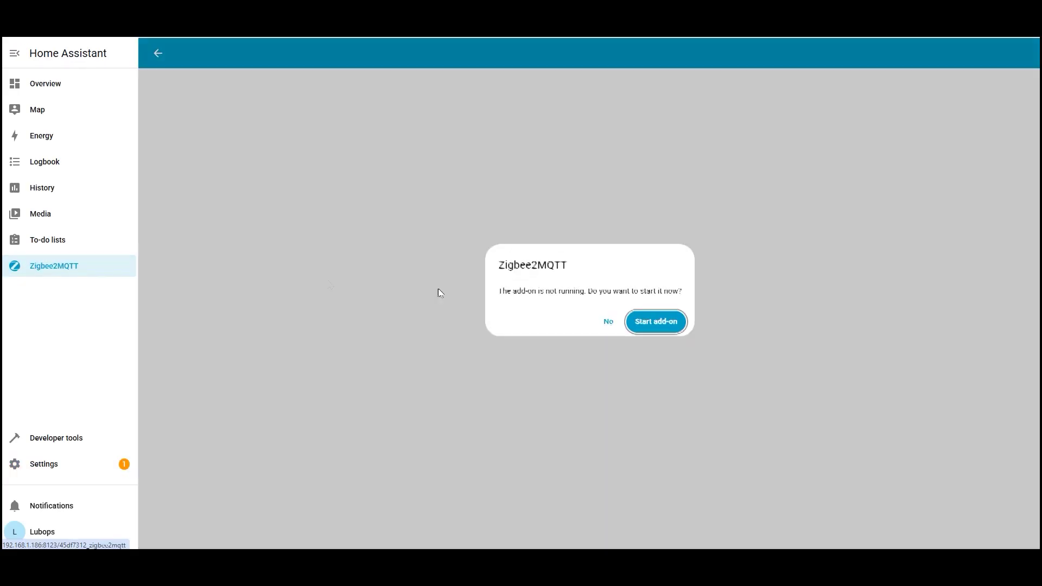
drag(580, 269, 537, 268)
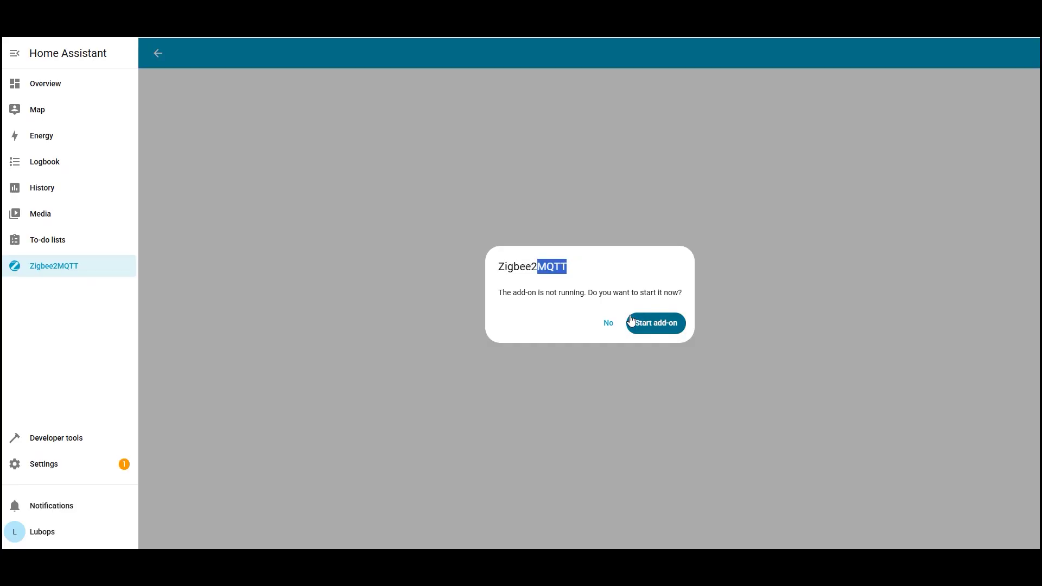
click(660, 323)
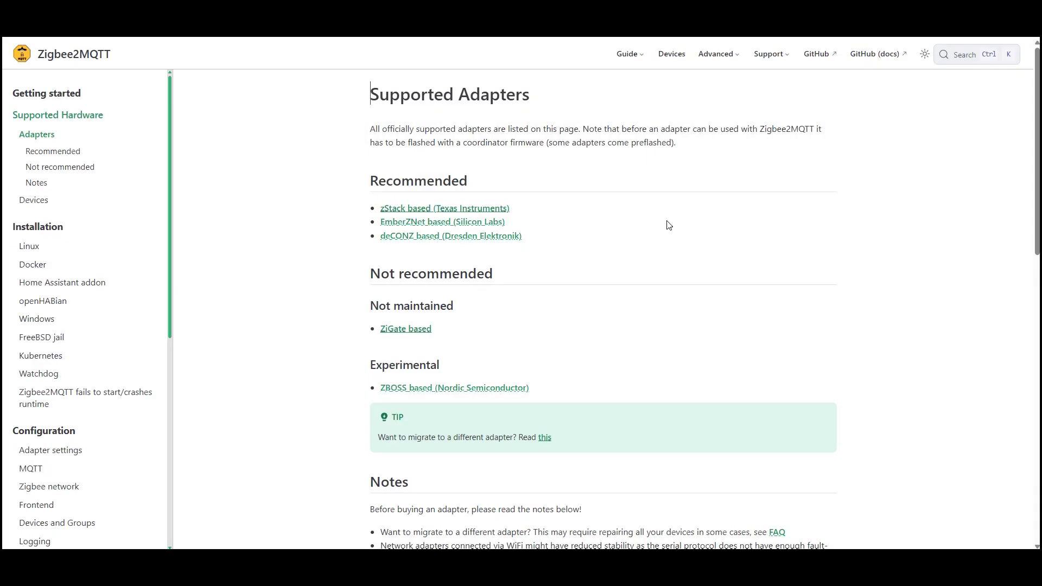
scroll(668, 226, down, 3)
scroll(669, 225, down, 8)
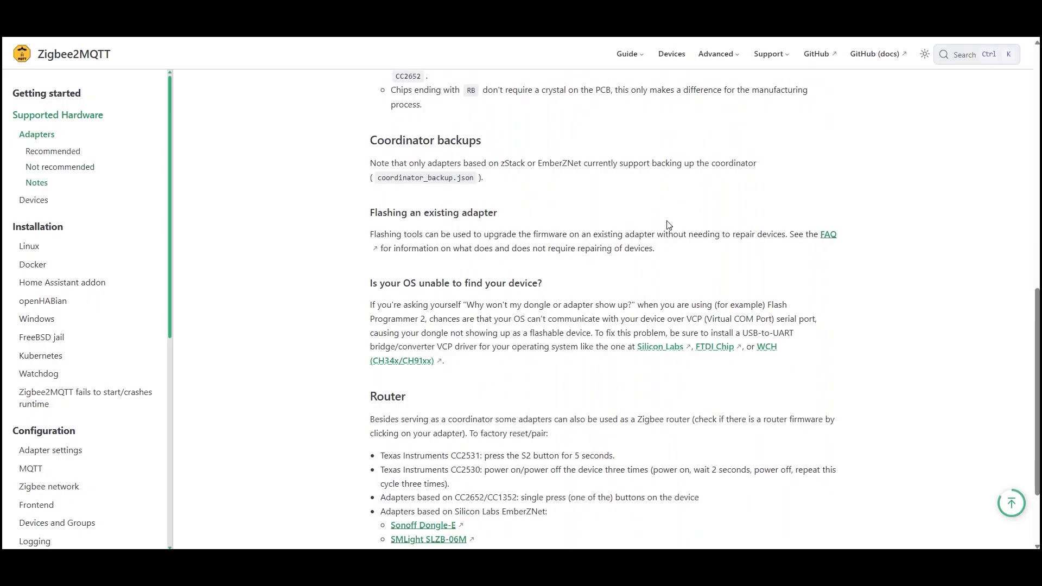
Scroll through the zigbee2mqtt repository page down to its README.
scroll(668, 226, down, 2)
key(Home)
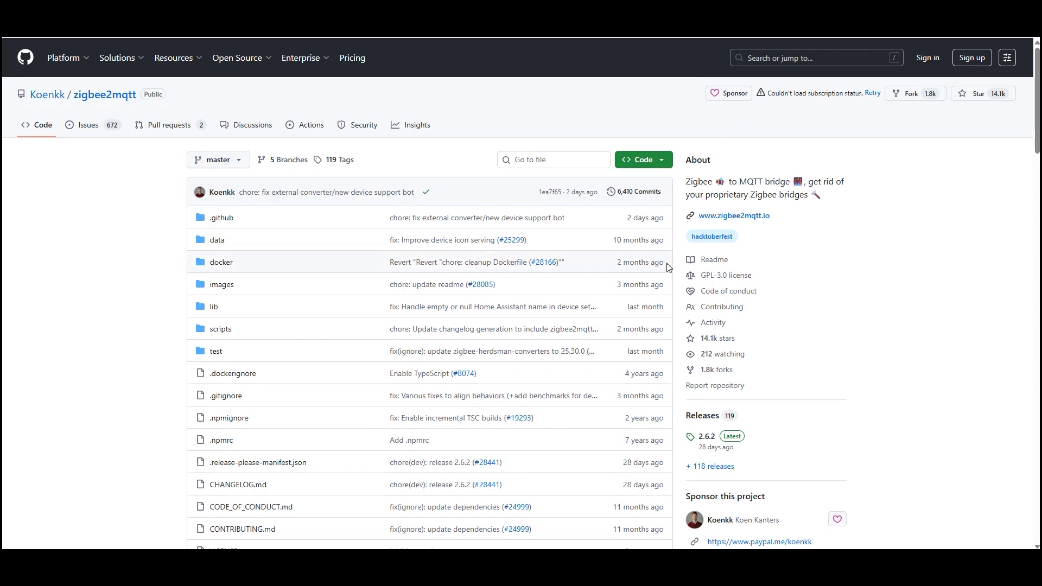
scroll(592, 261, down, 5)
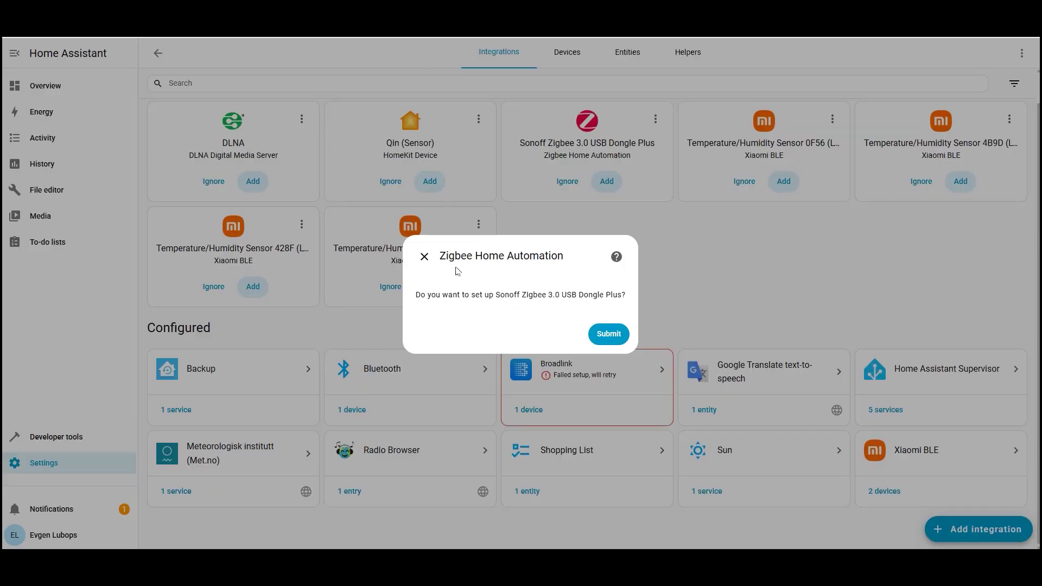
Dismiss the Zigbee Home Automation prompt and install the Mosquitto broker 6.5.2 add-on from the store.
drag(441, 255, 550, 256)
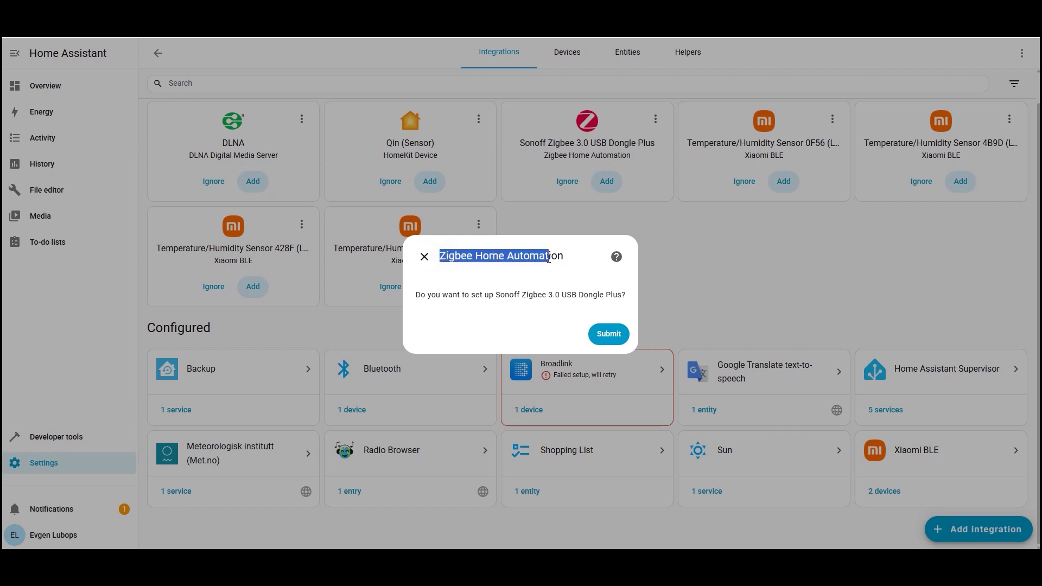
click(424, 257)
click(73, 467)
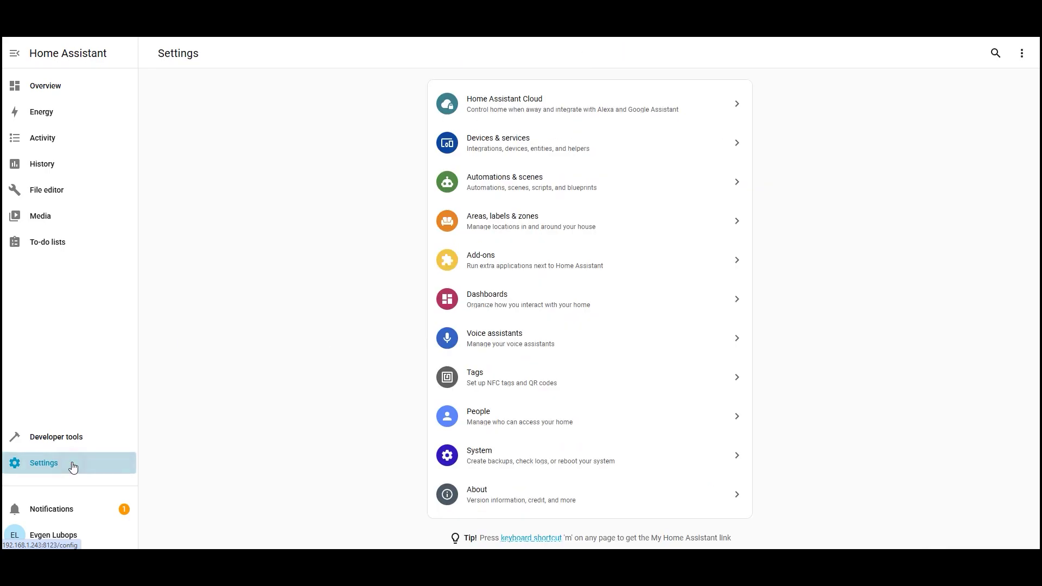
click(491, 260)
click(973, 523)
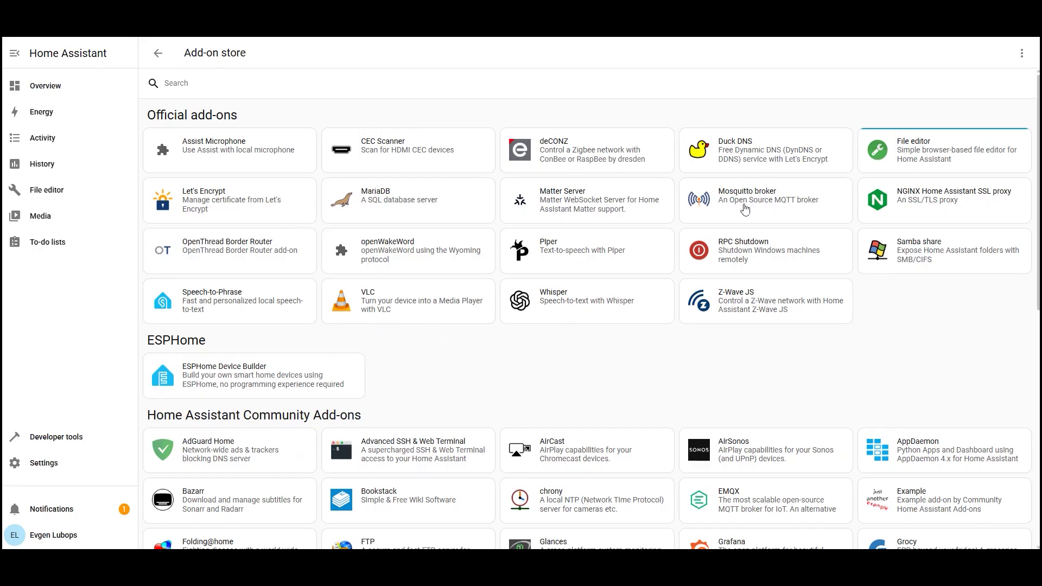
click(745, 209)
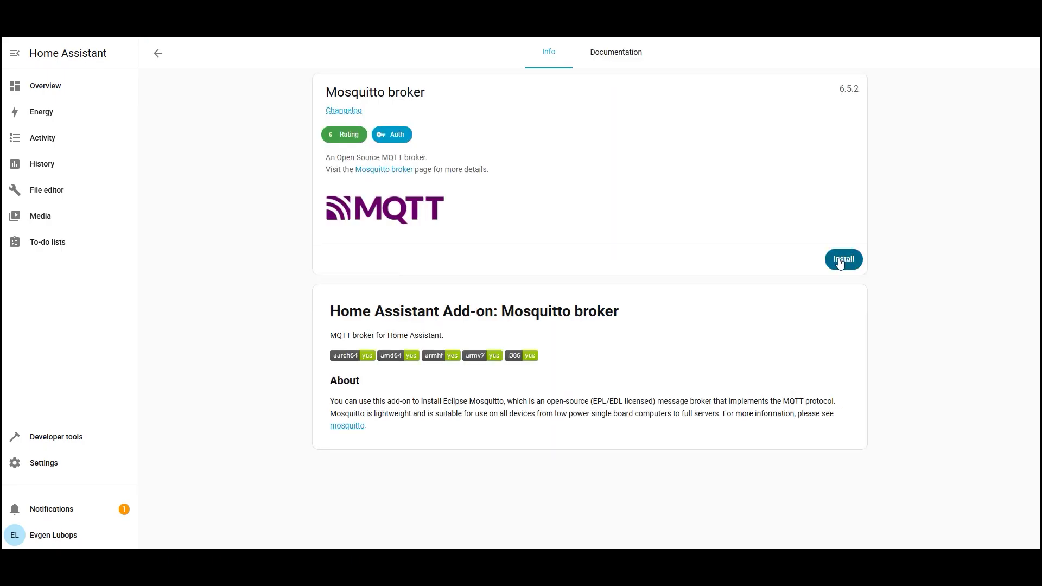
click(841, 261)
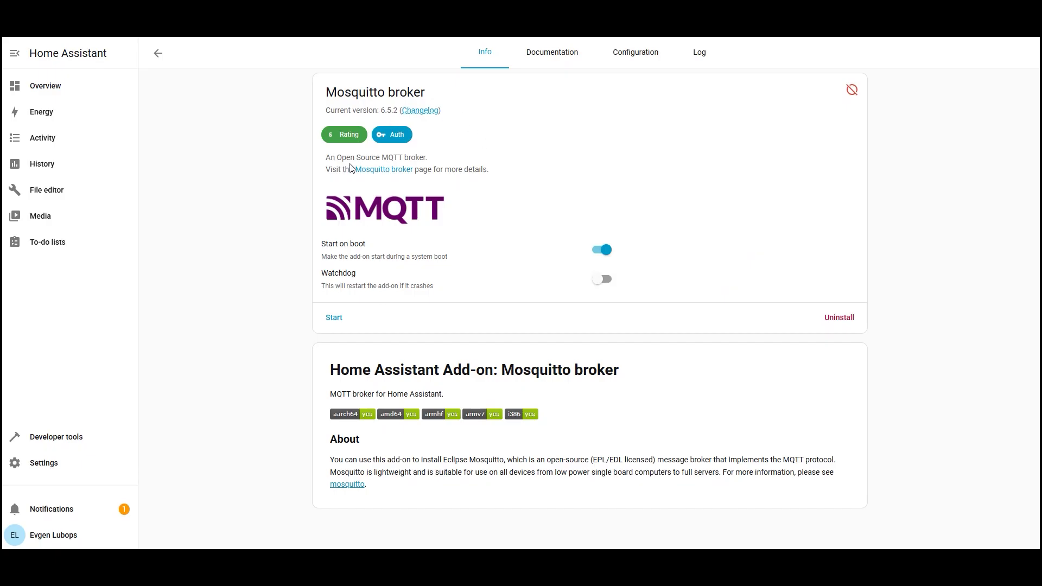
Add a new MQTT login user under Mosquitto's Configuration Logins and save the options.
click(627, 60)
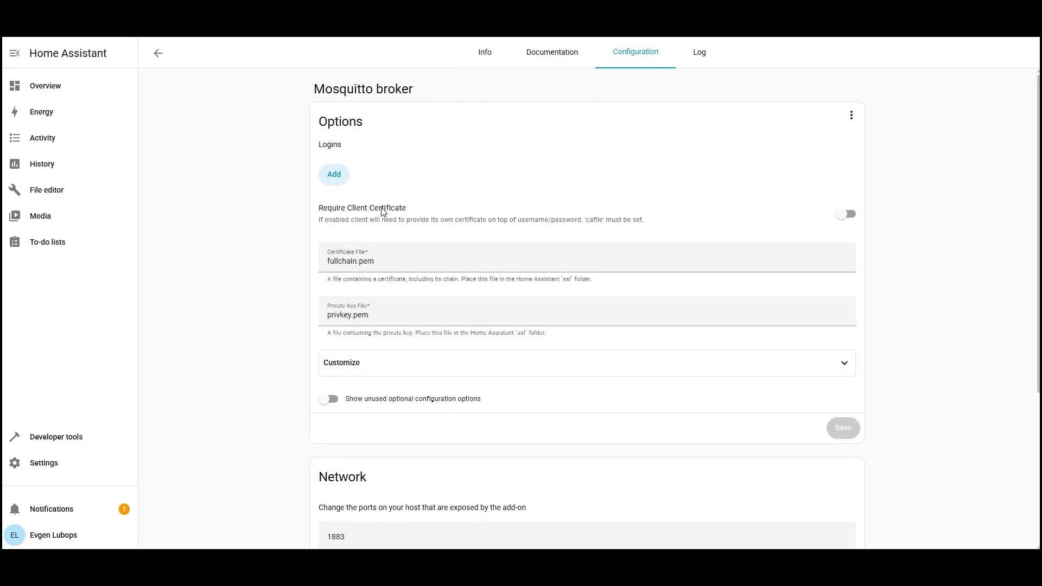
click(336, 176)
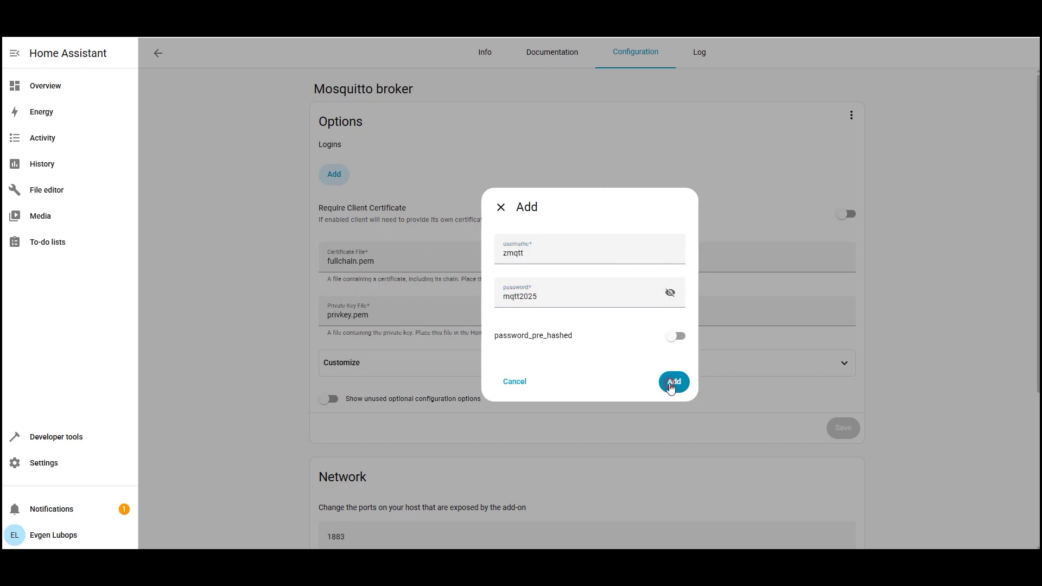
click(673, 383)
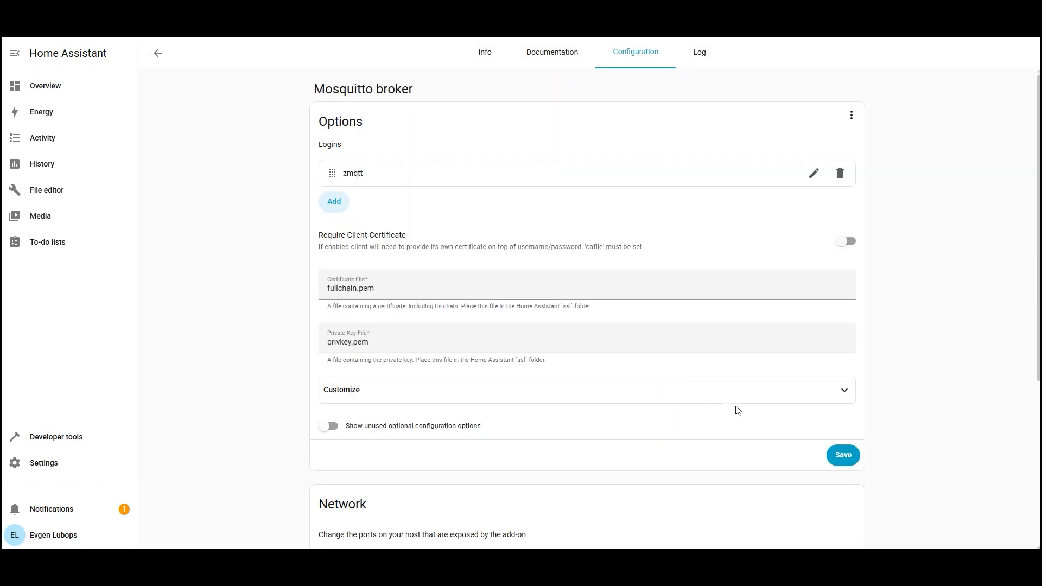
click(848, 456)
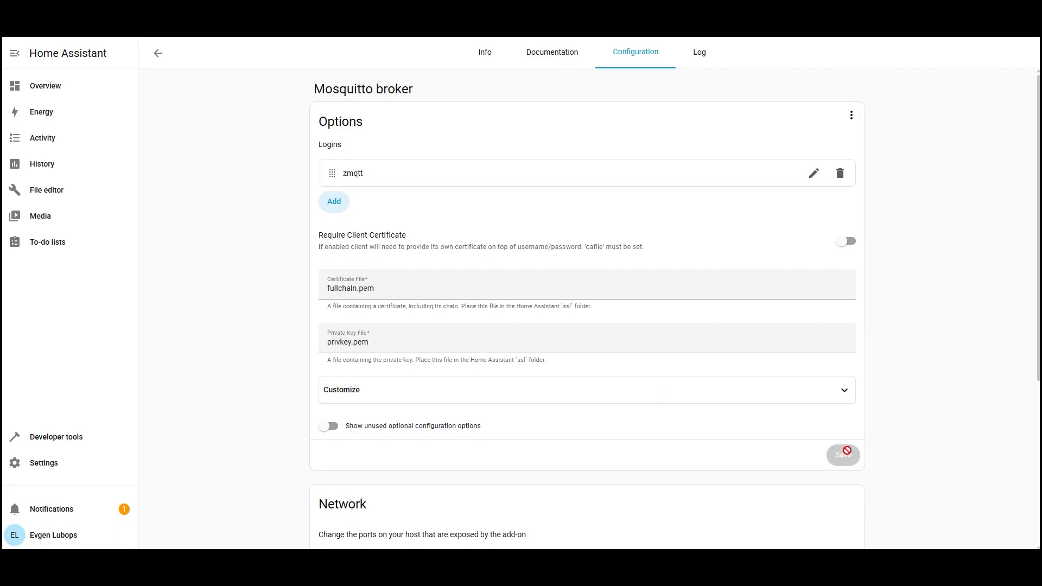
Start the Mosquitto broker and enable its watchdog.
click(486, 52)
click(333, 318)
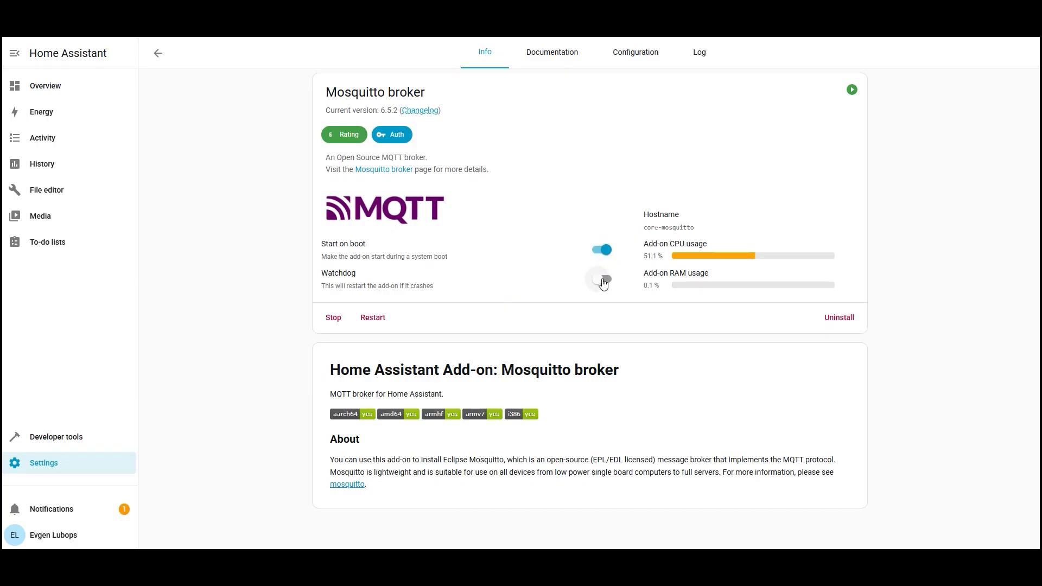
click(604, 280)
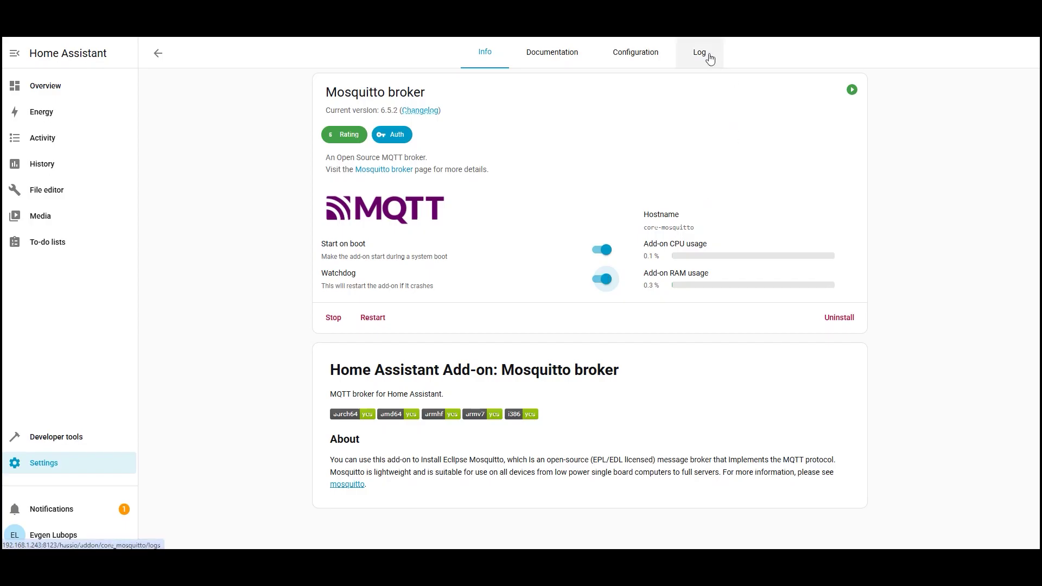
Check the broker log for the port 1883 connection and discovery success lines.
click(707, 56)
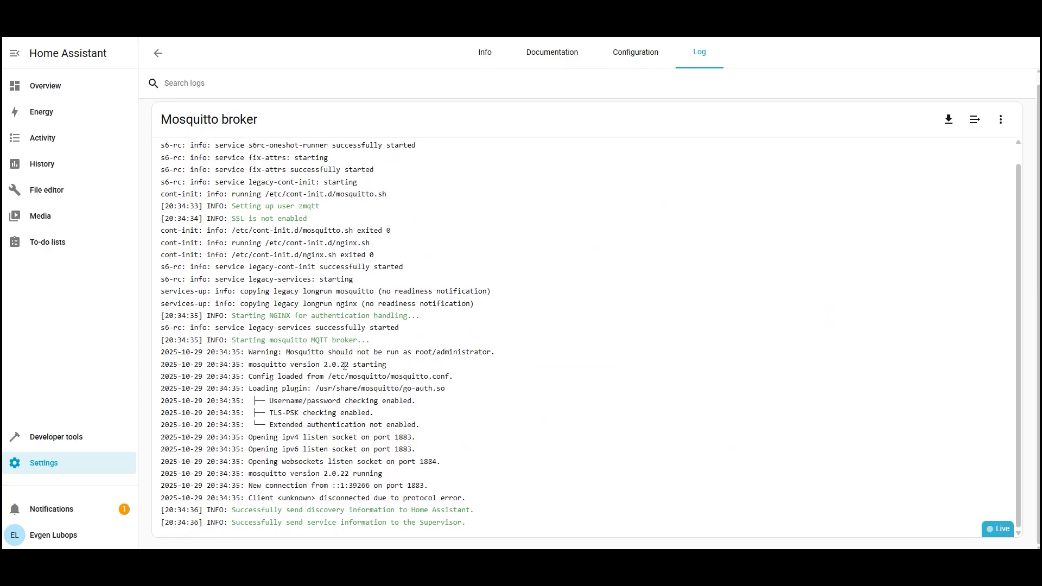
drag(428, 486, 249, 486)
click(437, 510)
drag(467, 523, 426, 485)
Add the discovered MQTT integration, connecting it to the Mosquitto broker add-on.
click(472, 489)
click(59, 464)
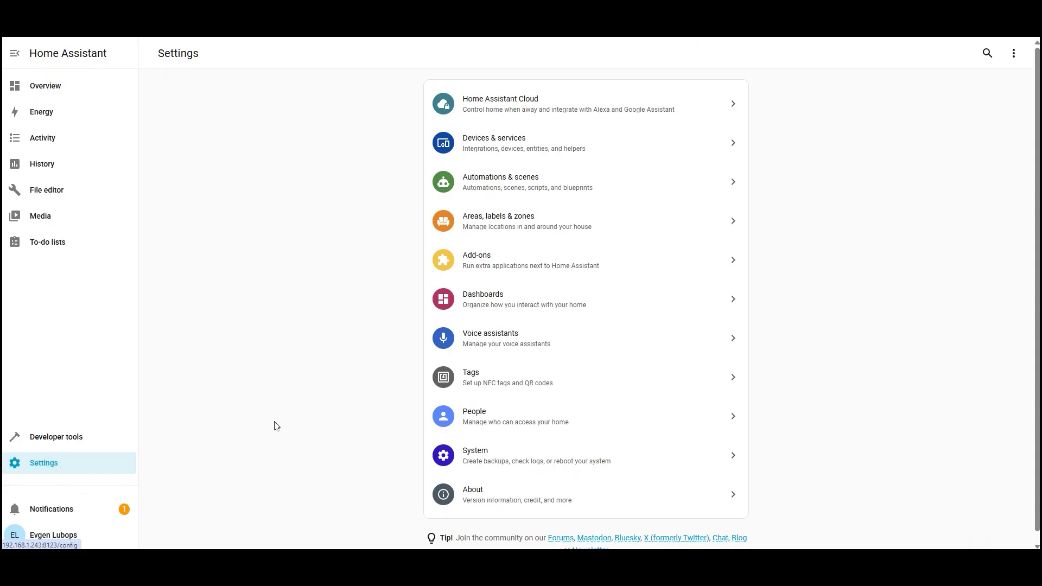
click(528, 150)
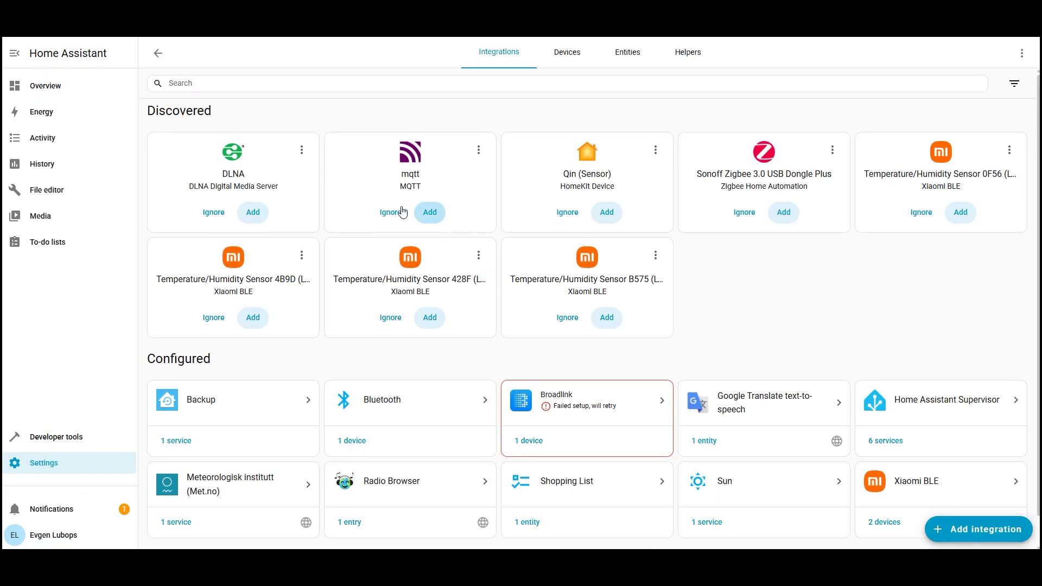
click(435, 211)
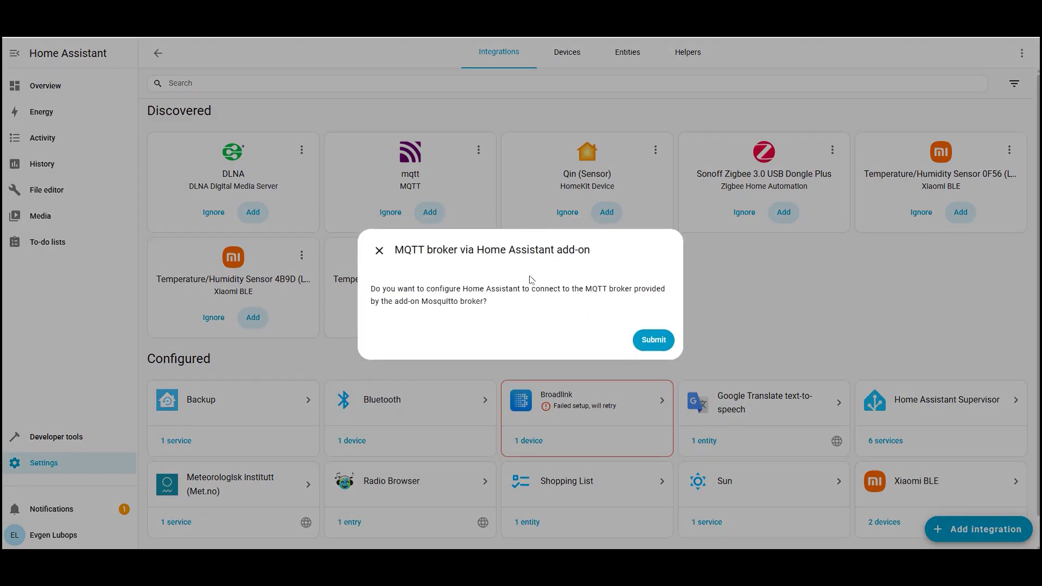
click(641, 341)
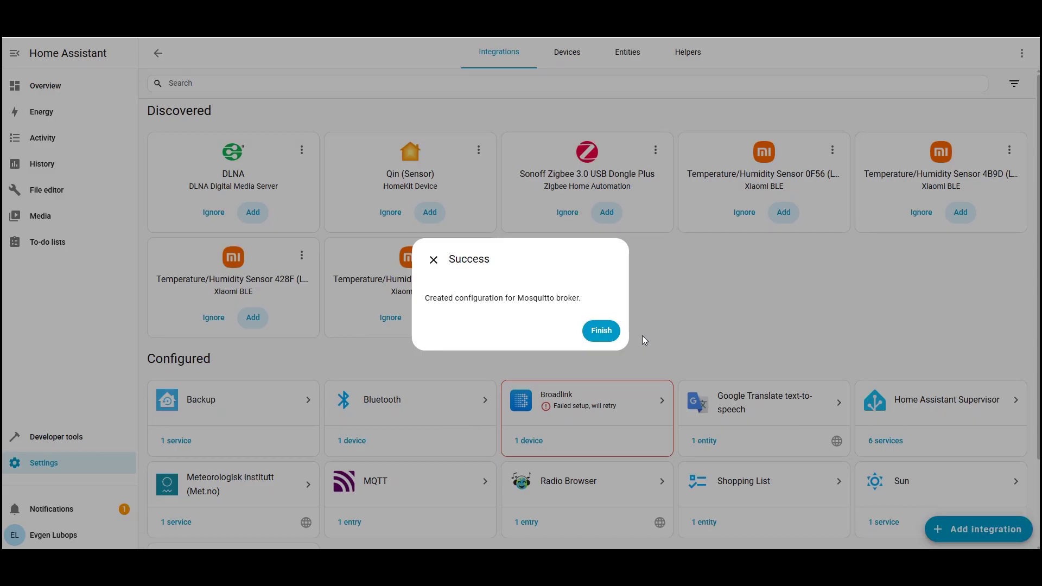
click(600, 330)
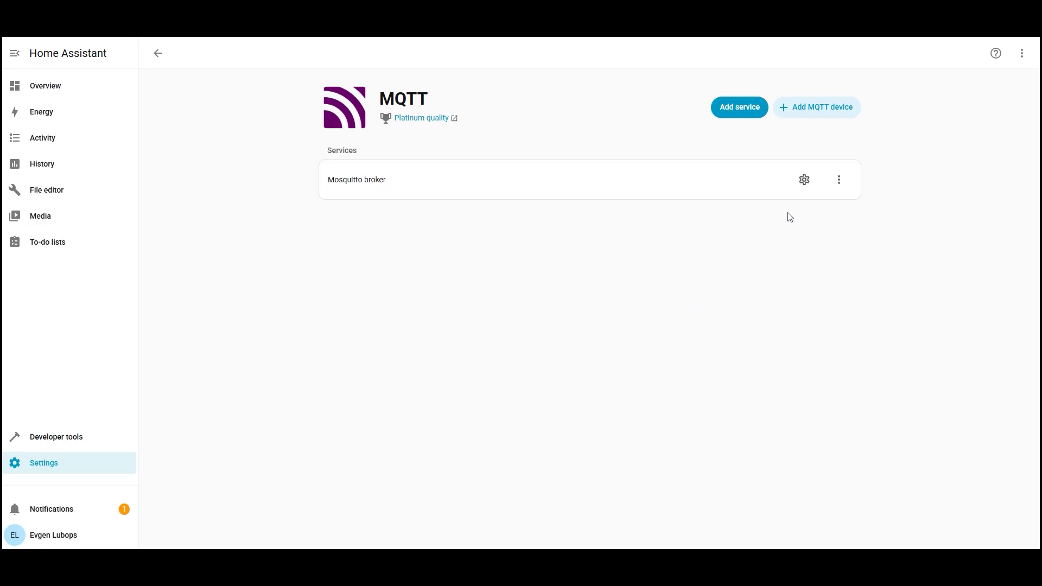
Inspect the Mosquitto broker service's MQTT settings and options menu.
click(803, 181)
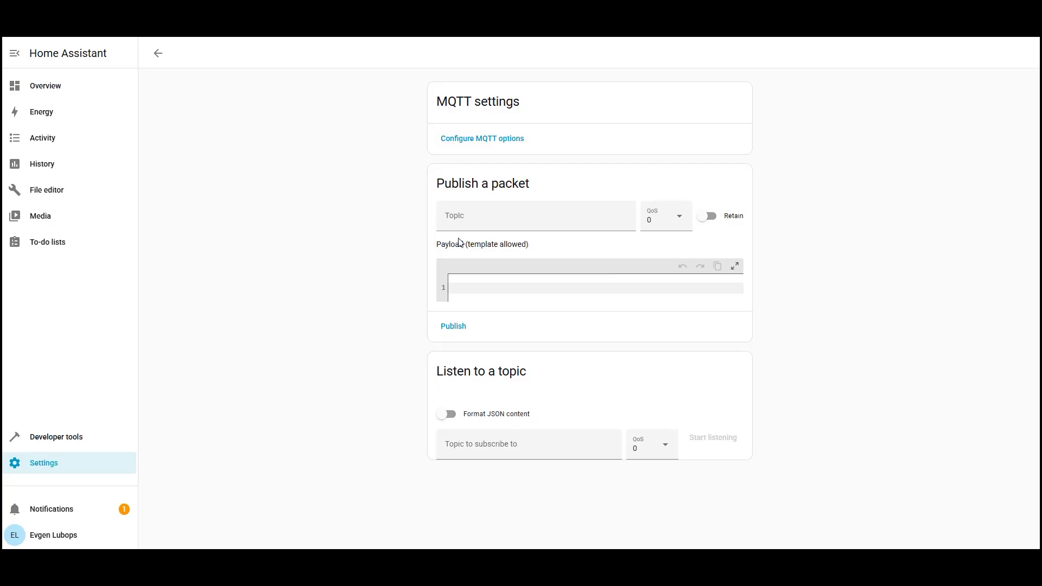
click(158, 53)
click(847, 183)
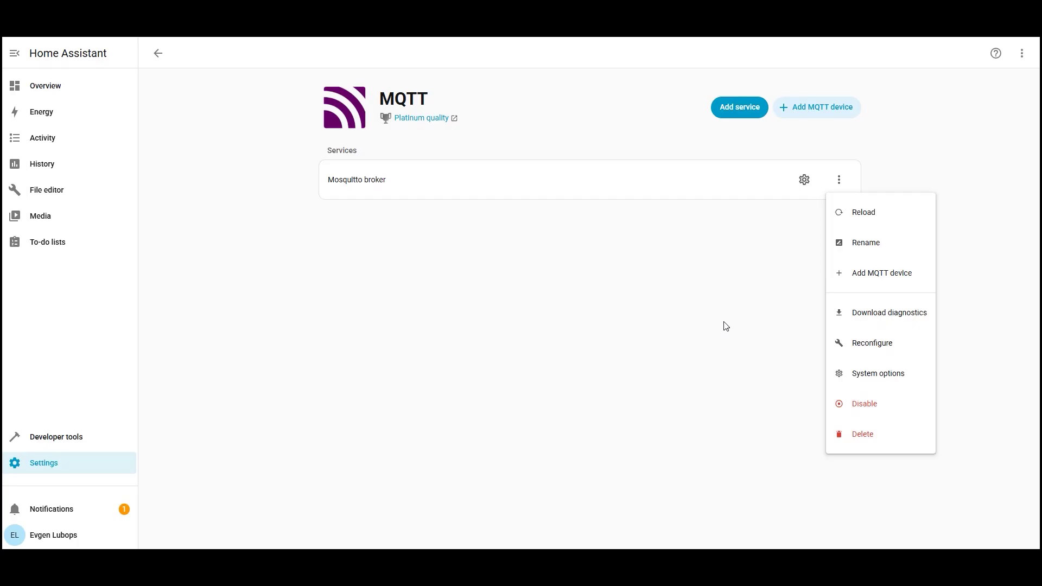
click(556, 372)
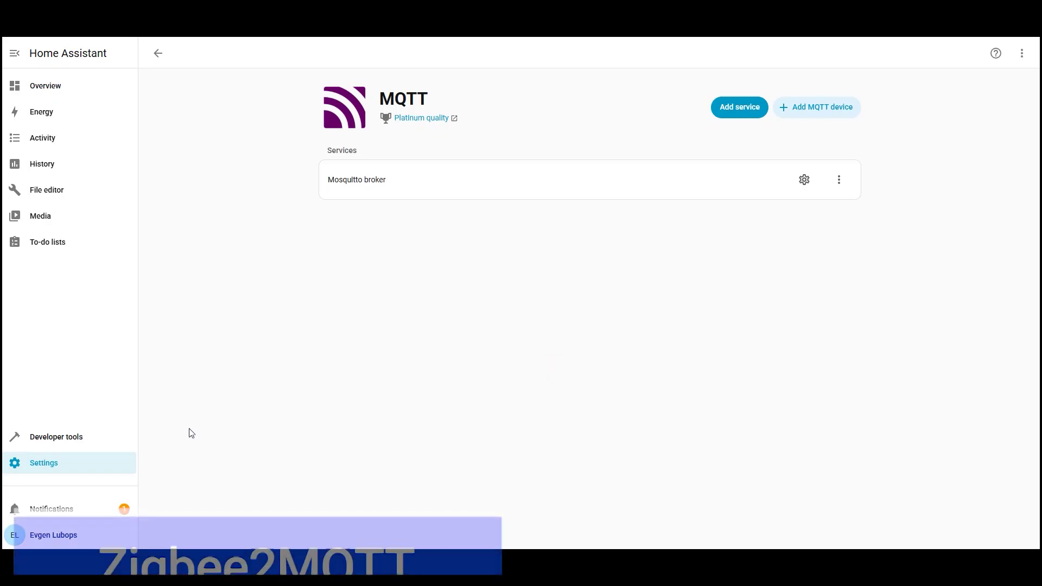
click(70, 465)
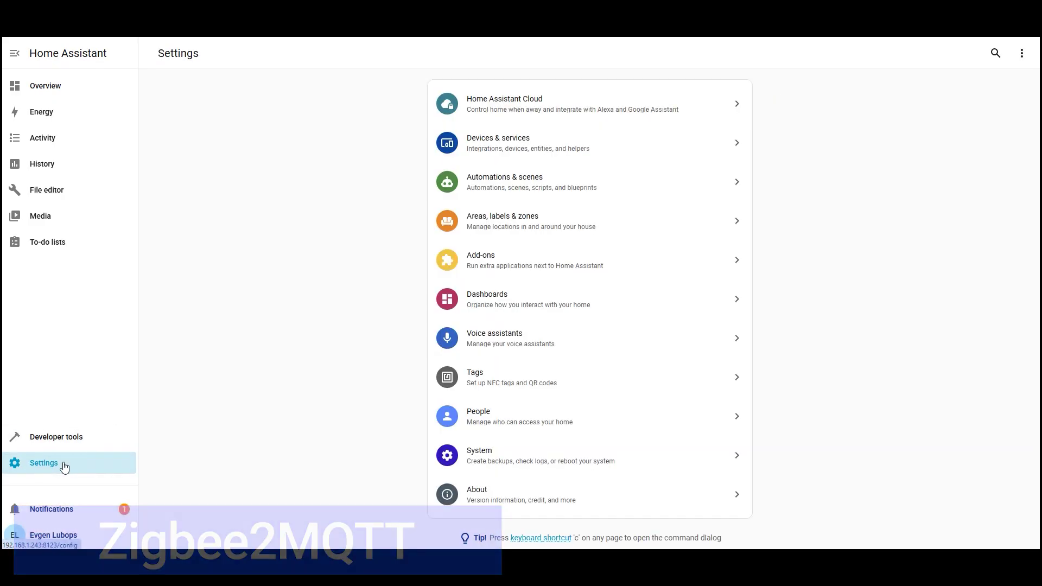
click(512, 252)
click(1004, 535)
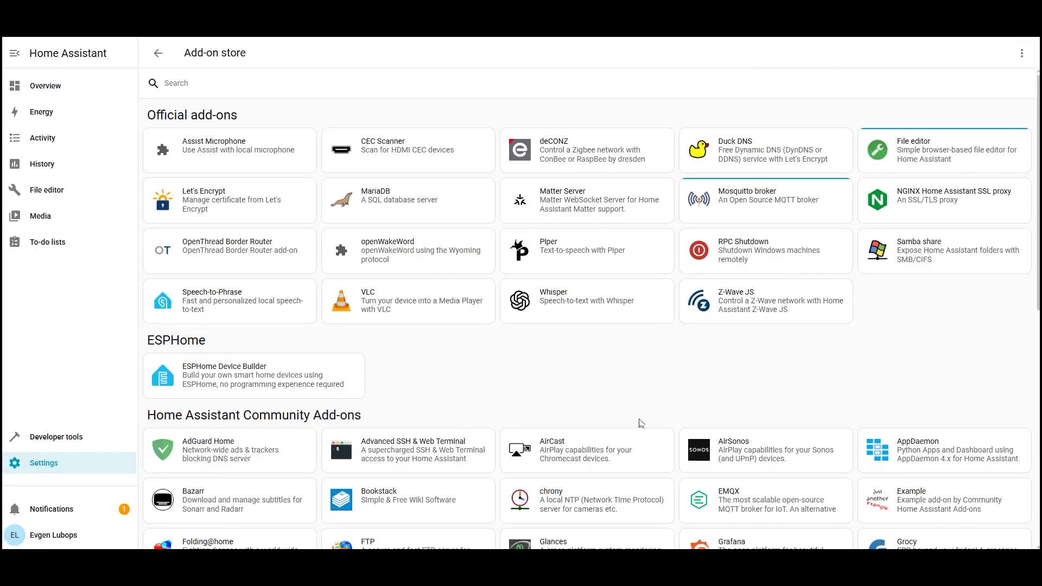
click(1024, 51)
click(985, 111)
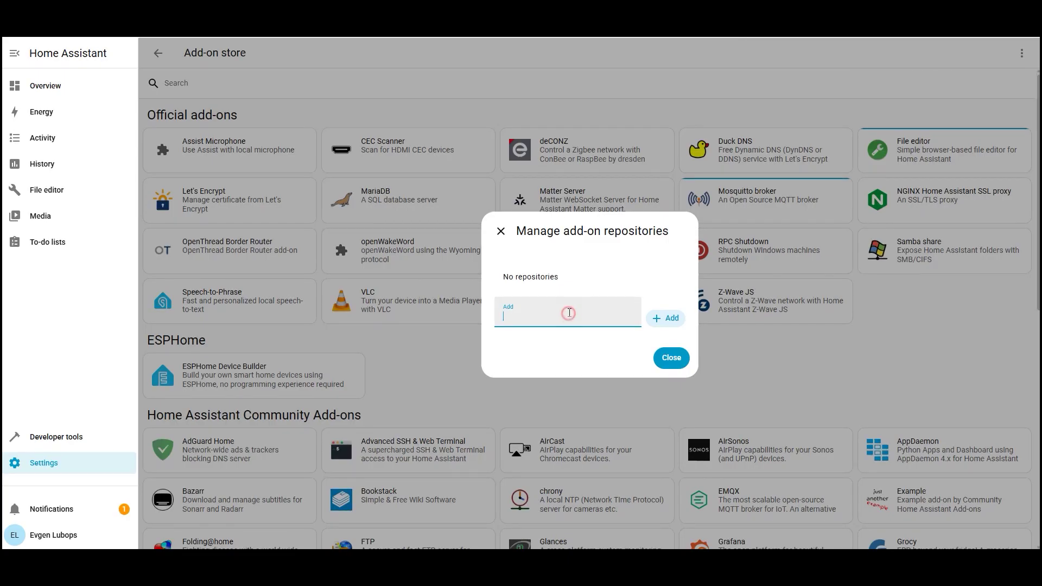
text(https://github.com/zigbee2mqtt/hassio-zigbee2mqtt)
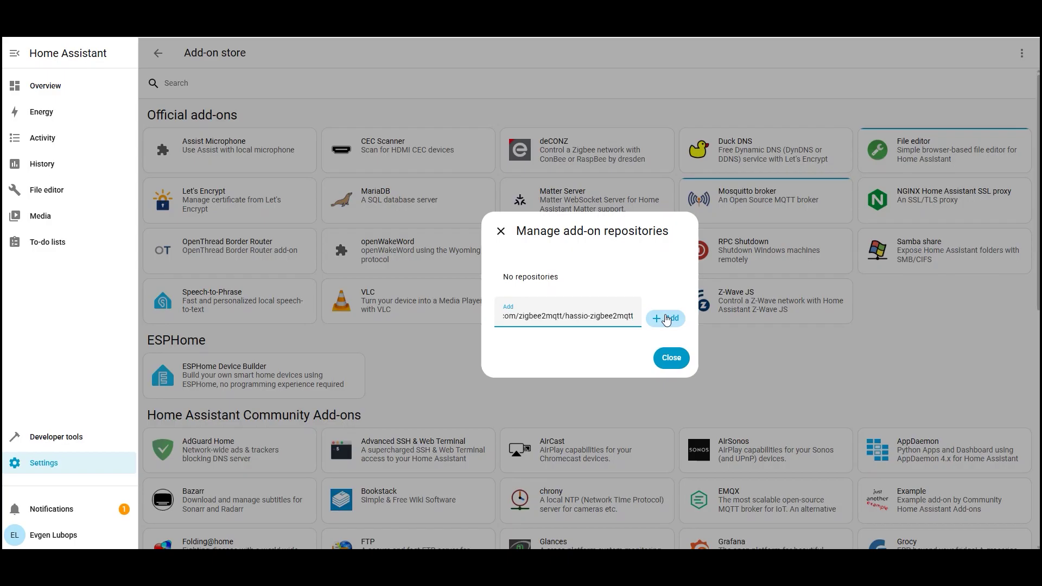
click(667, 319)
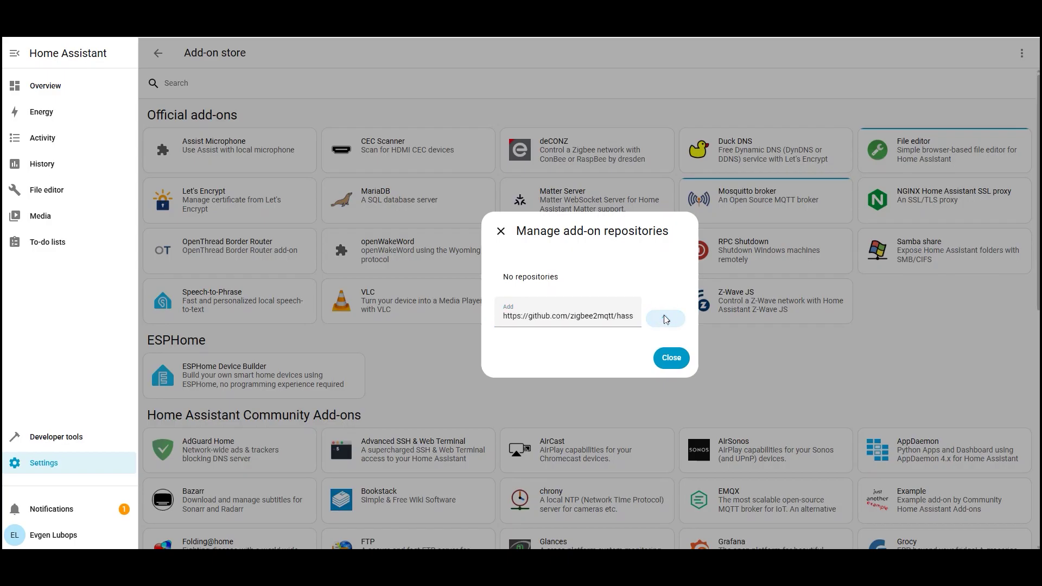
Install the Zigbee2MQTT 2.6.2-1 add-on from the Add-on store.
click(672, 379)
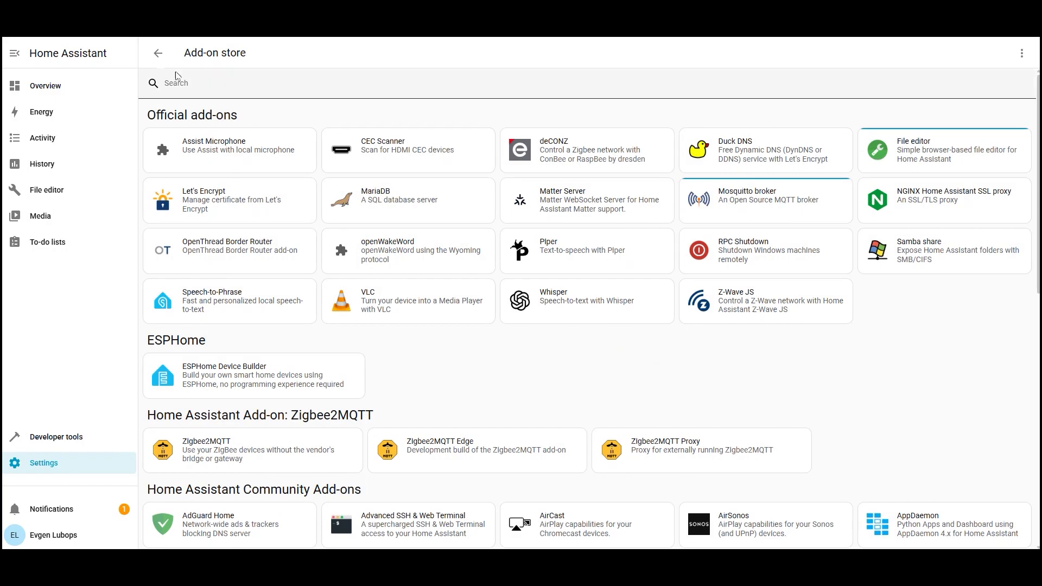
scroll(277, 253, down, 3)
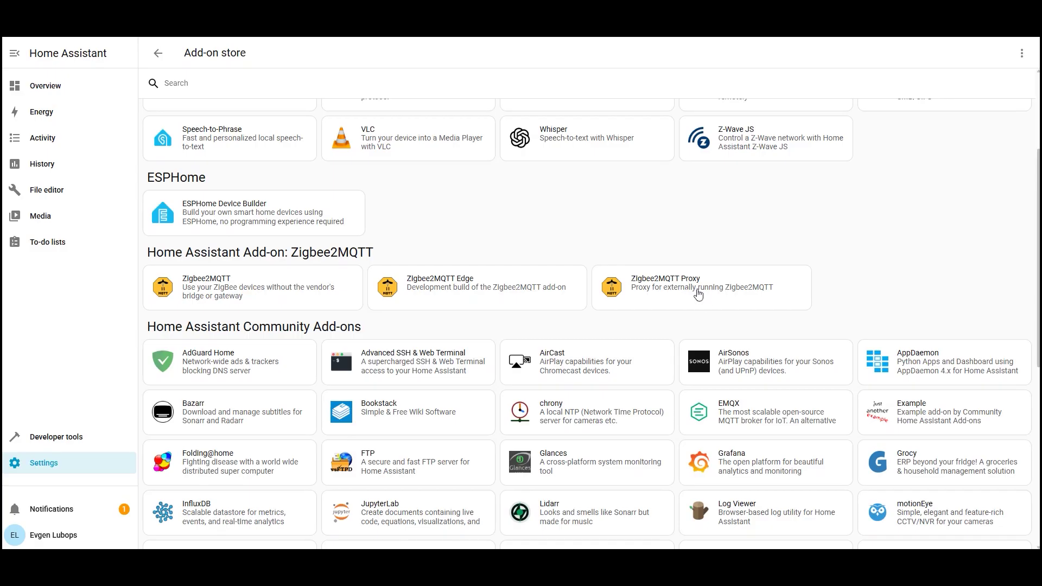
click(249, 288)
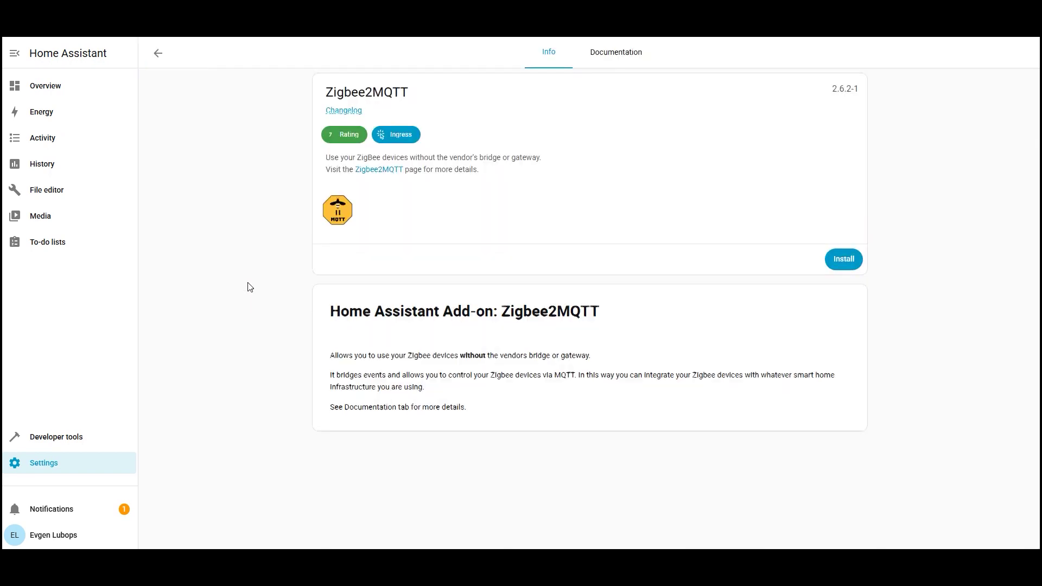
click(845, 263)
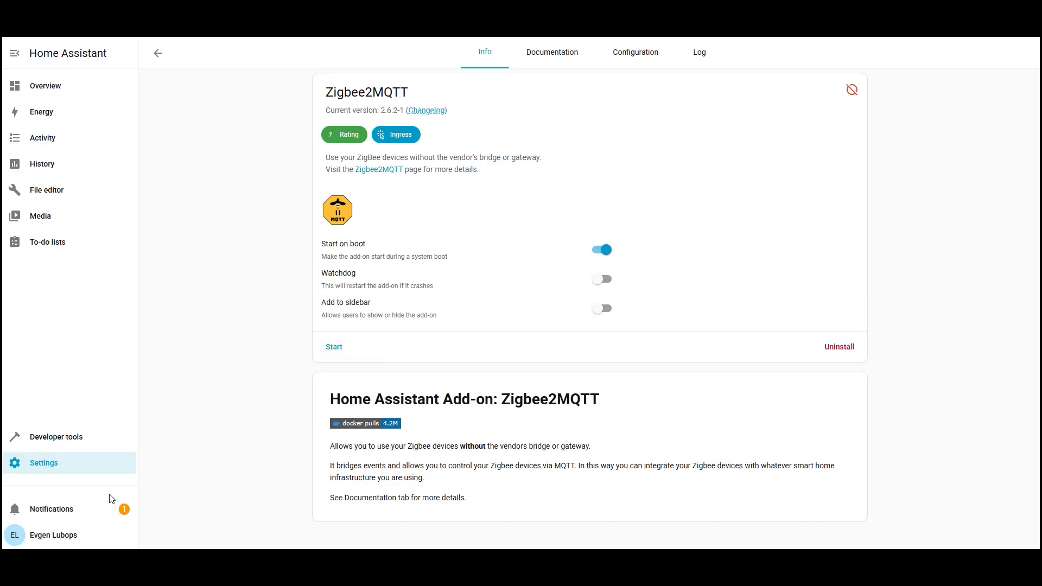
Open the All hardware list under Settings > System > Hardware.
click(64, 464)
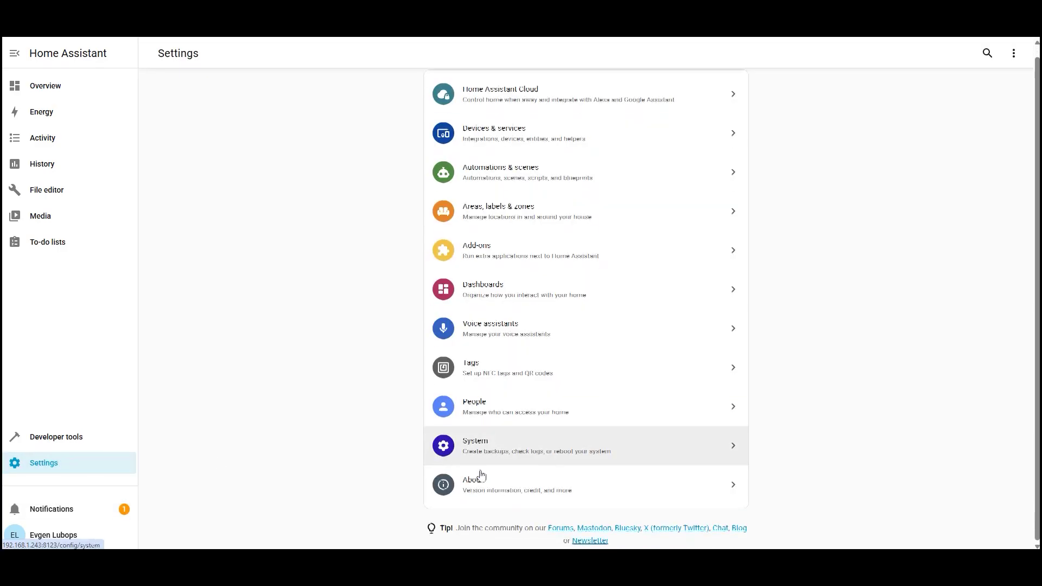
scroll(477, 477, down, 1)
click(494, 448)
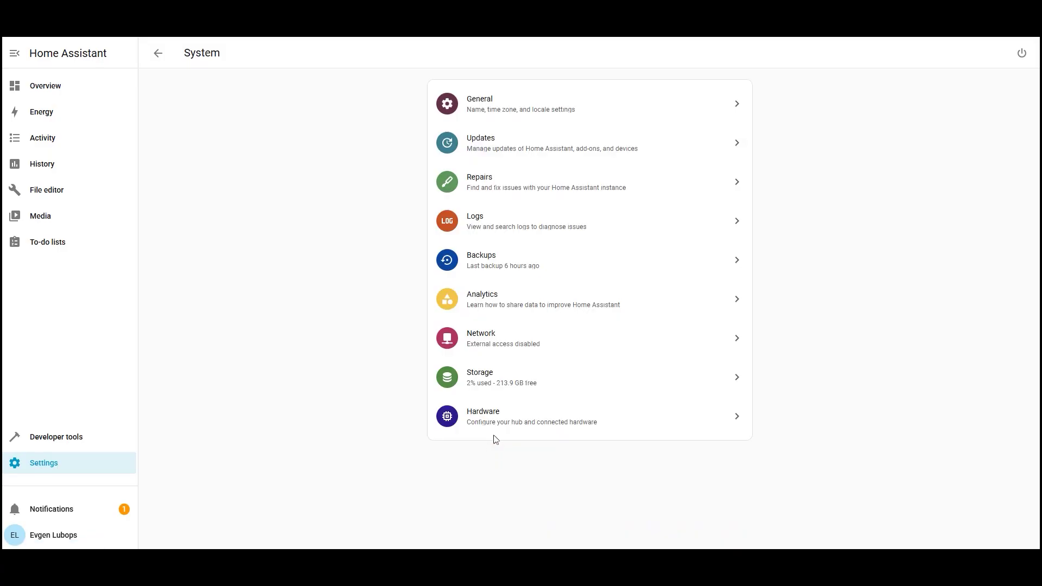
click(494, 422)
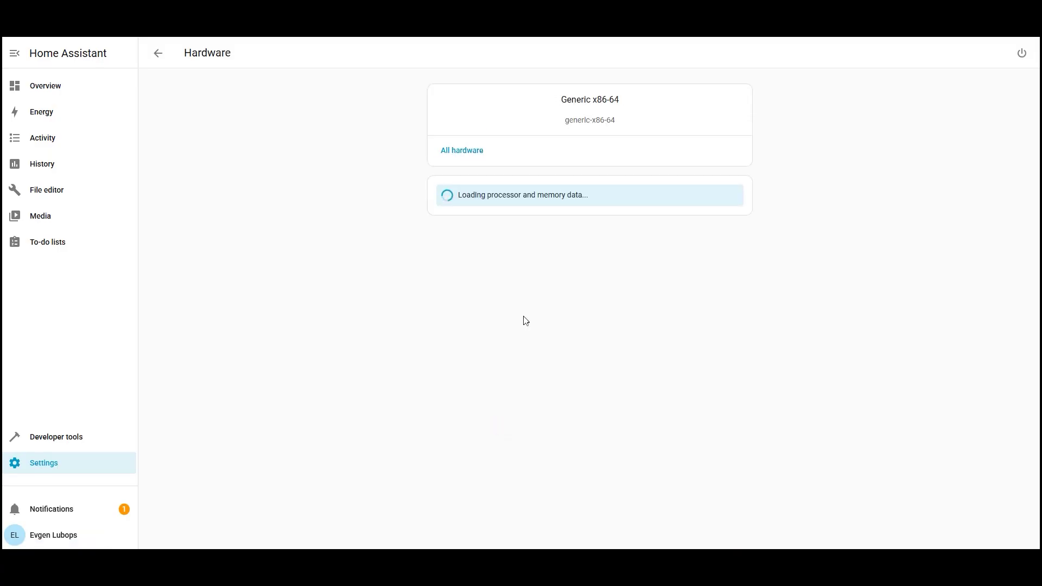
click(466, 156)
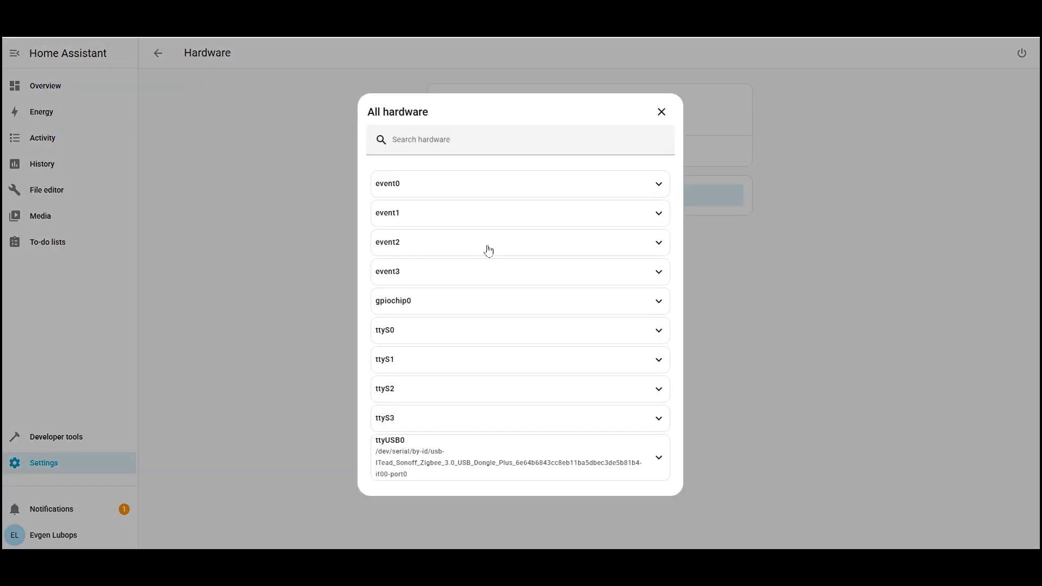
Expand ttyUSB0 and select the Sonoff dongle's full /dev/serial/by-id path.
scroll(494, 266, down, 4)
click(476, 266)
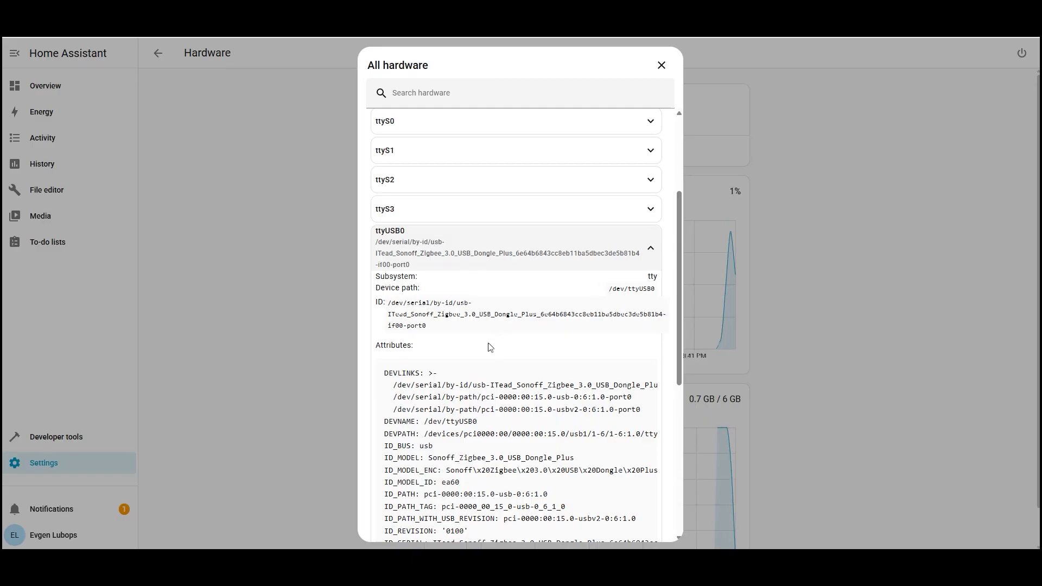
scroll(447, 376, down, 1)
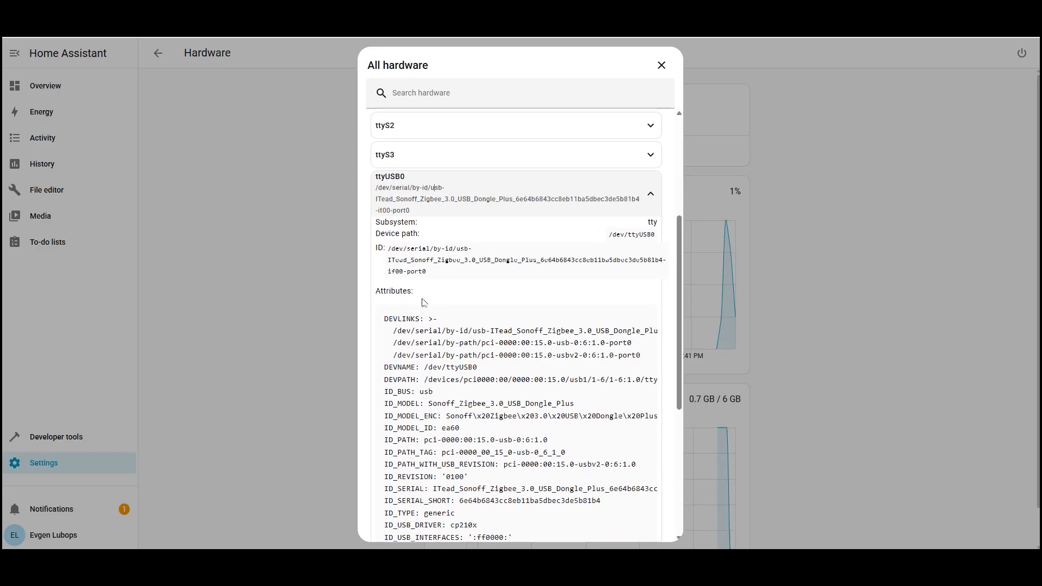
triple_click(438, 271)
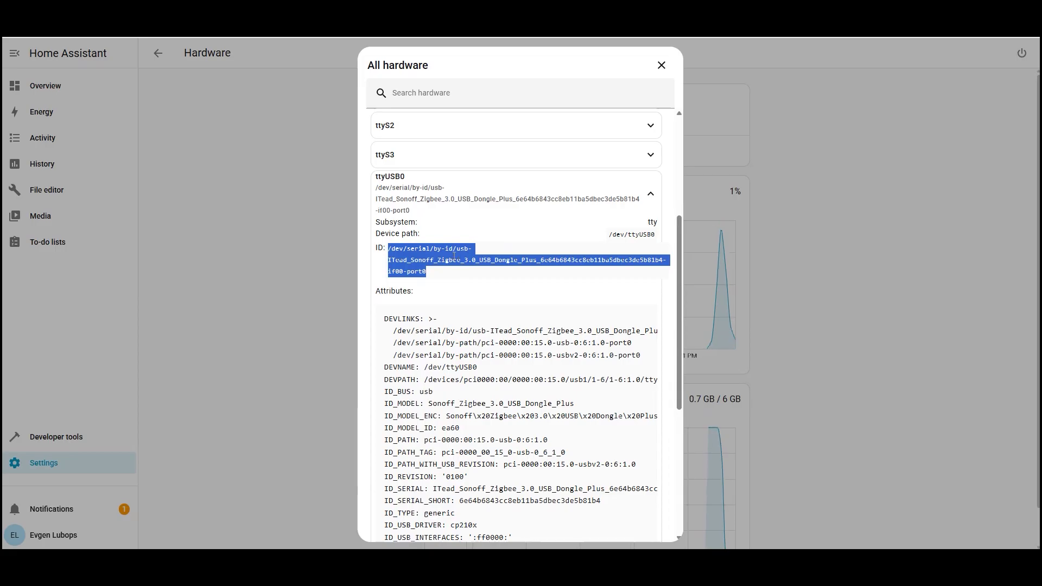
Open the Zigbee2MQTT web UI and choose the Sonoff Zigbee dongle as coordinator.
click(291, 278)
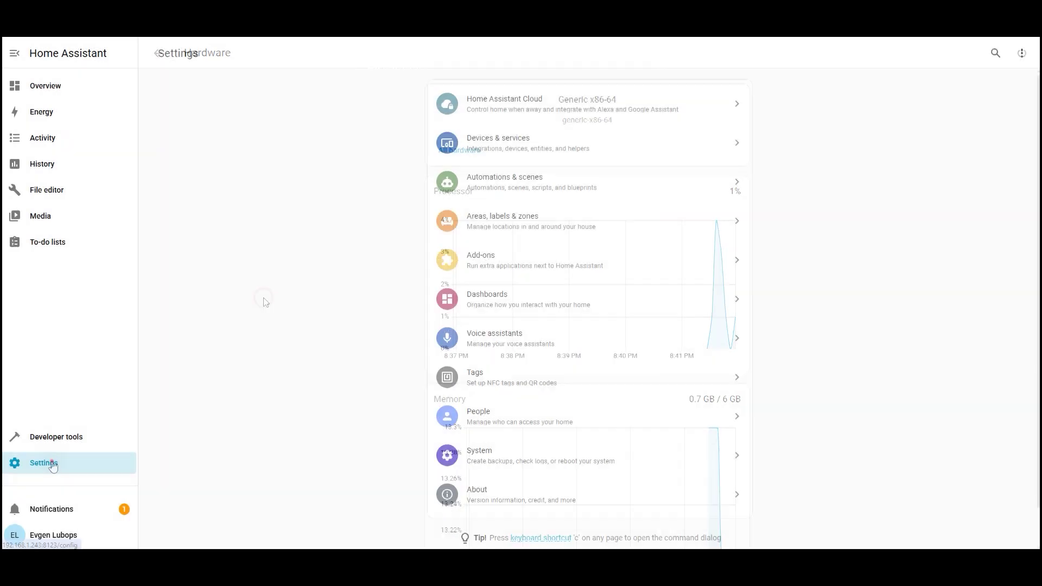
click(488, 267)
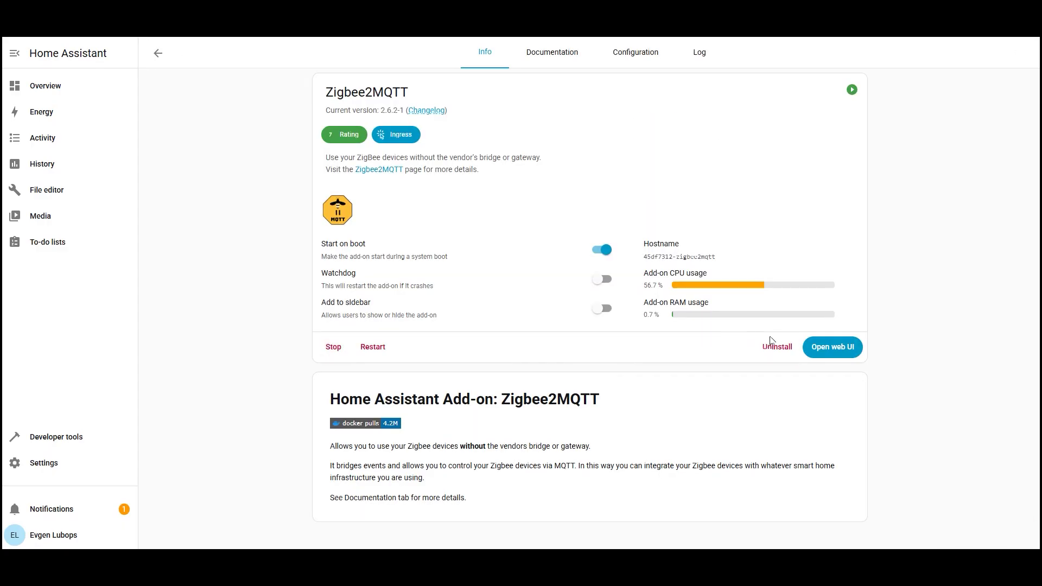
click(832, 351)
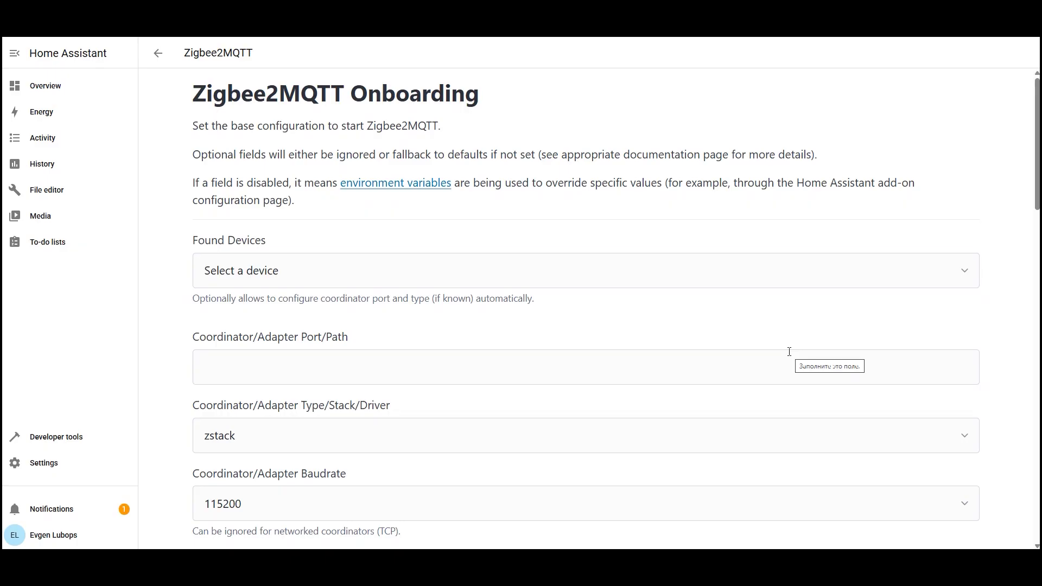
click(271, 274)
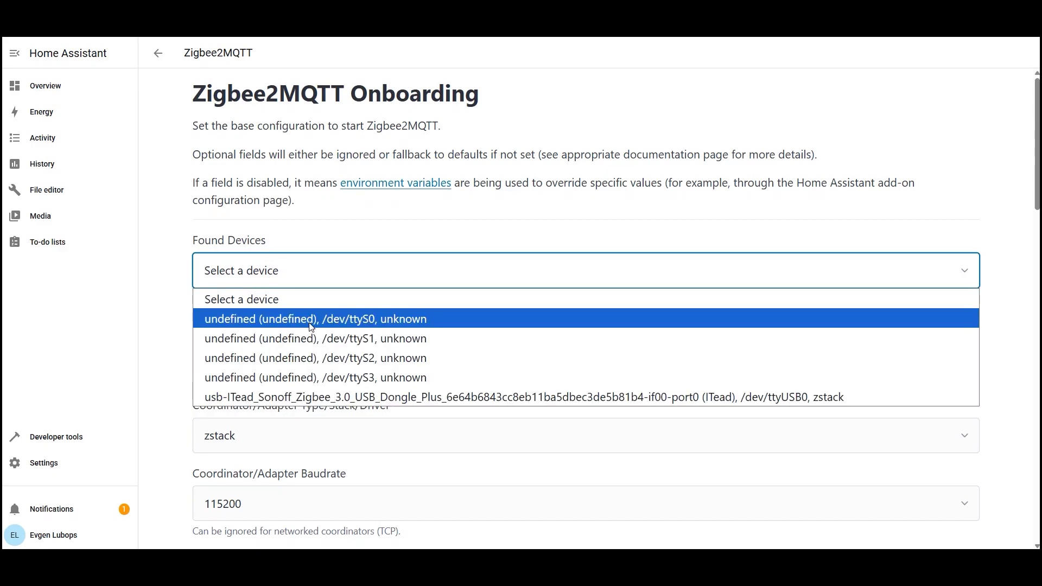
click(337, 397)
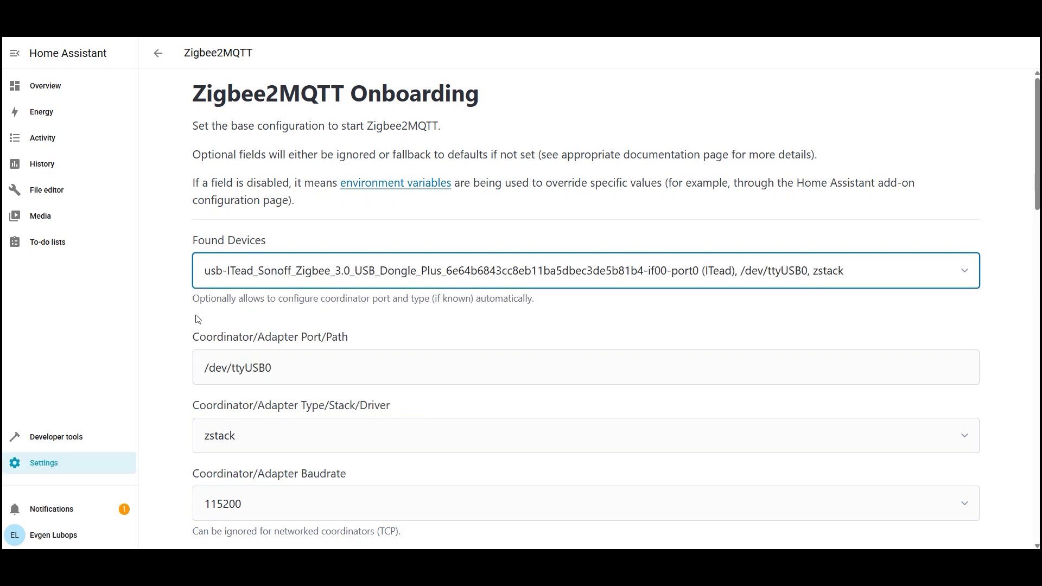
Review the Network Channel value, leaving it unchanged.
scroll(273, 399, down, 7)
click(273, 399)
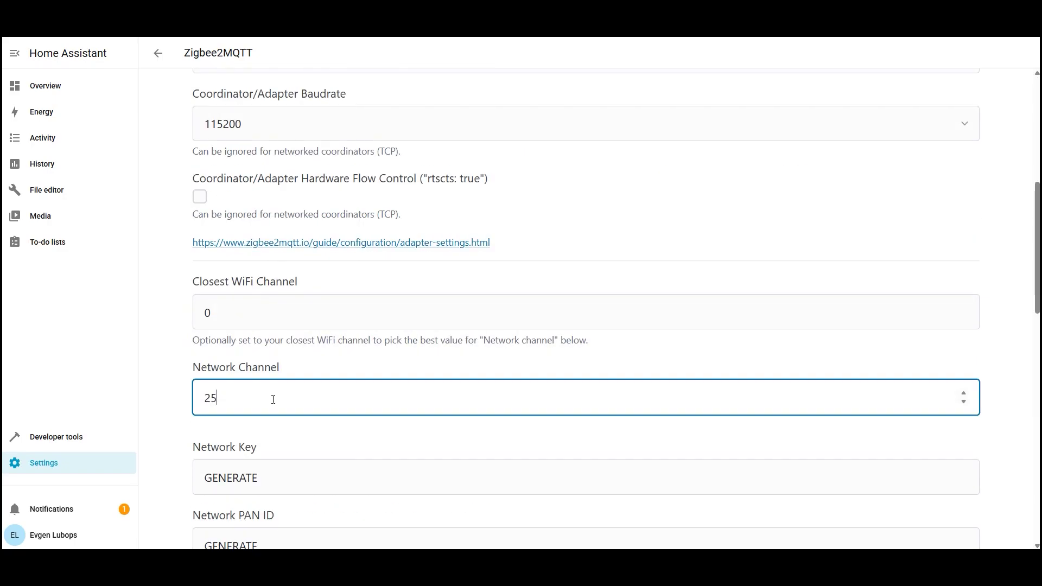
drag(273, 400, 209, 398)
click(168, 415)
scroll(169, 418, down, 3)
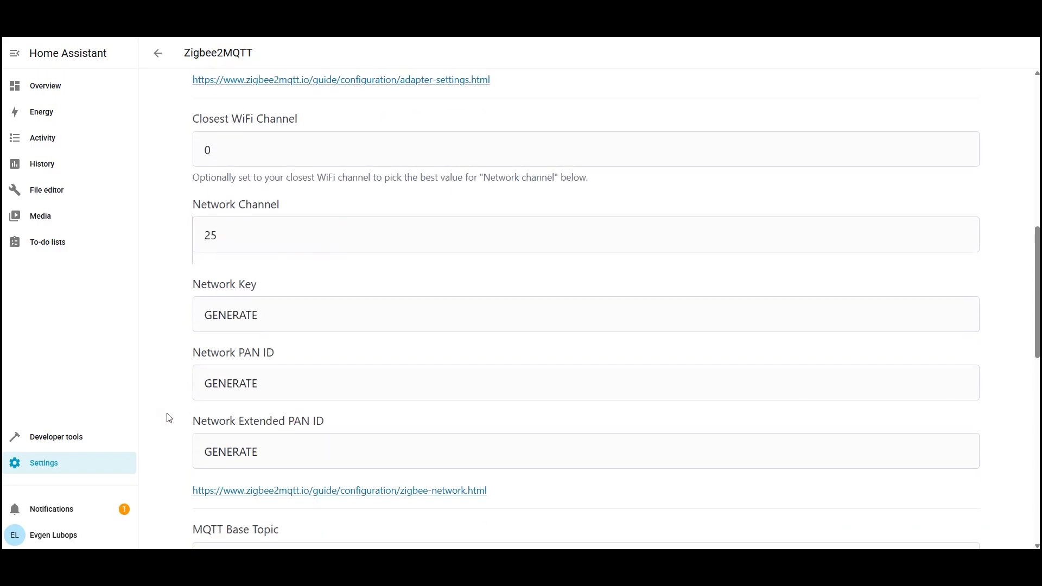
scroll(380, 380, down, 10)
Submit the onboarding form and highlight 'Zigbee2MQTT started!' in the add-on log.
click(500, 512)
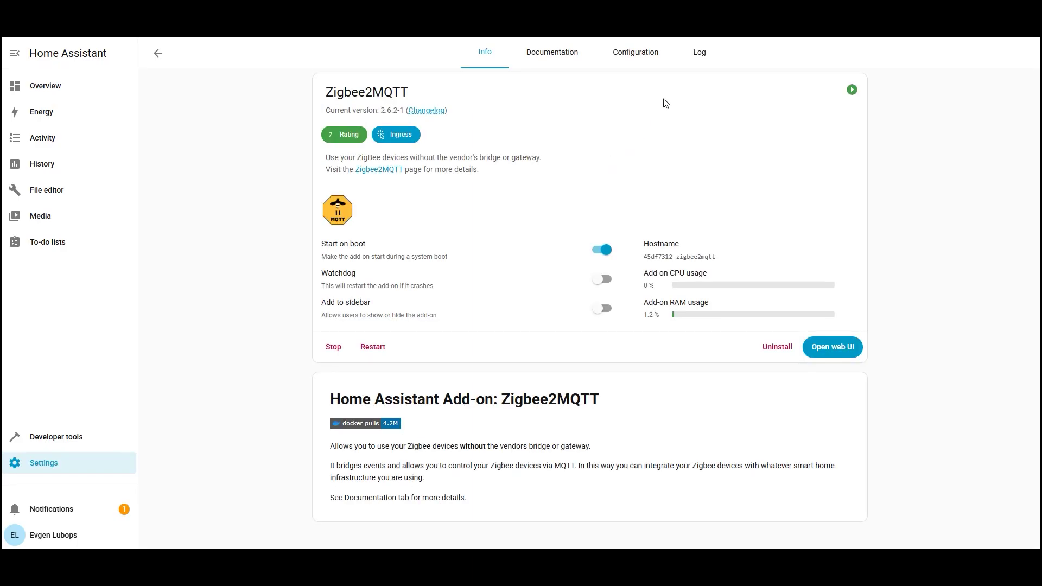
click(702, 52)
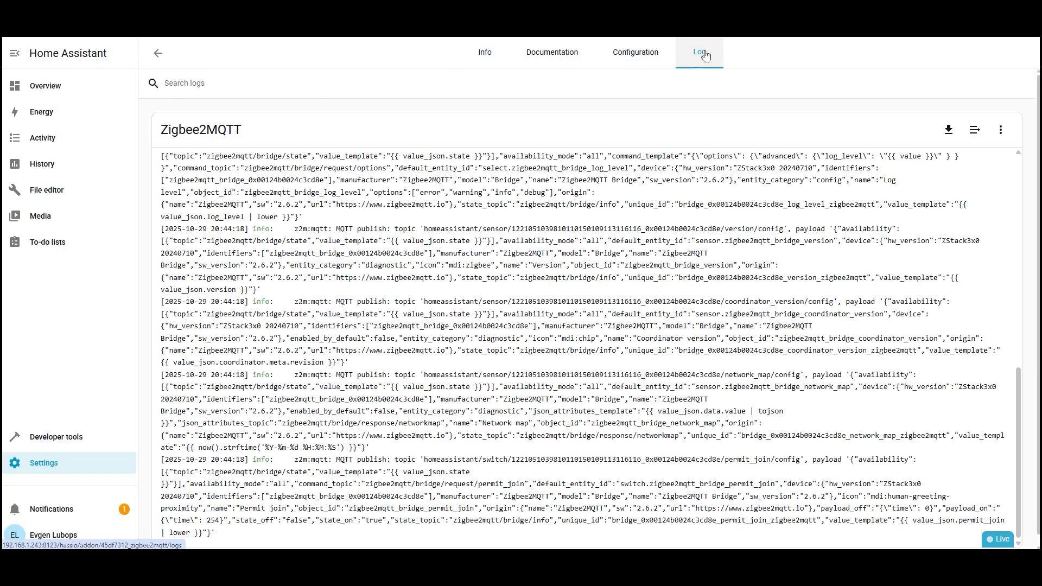
scroll(420, 398, up, 10)
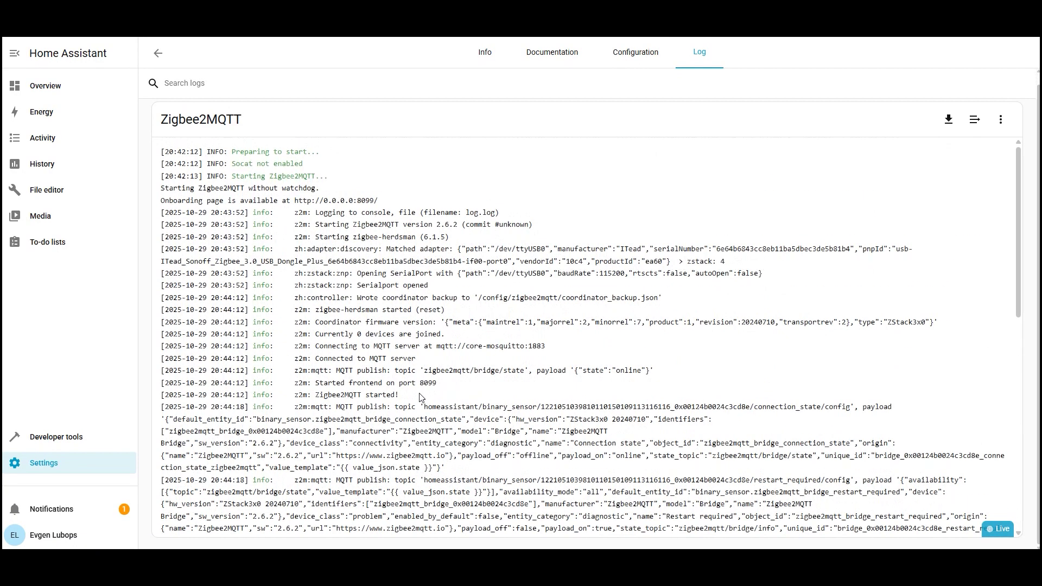
drag(399, 395, 306, 395)
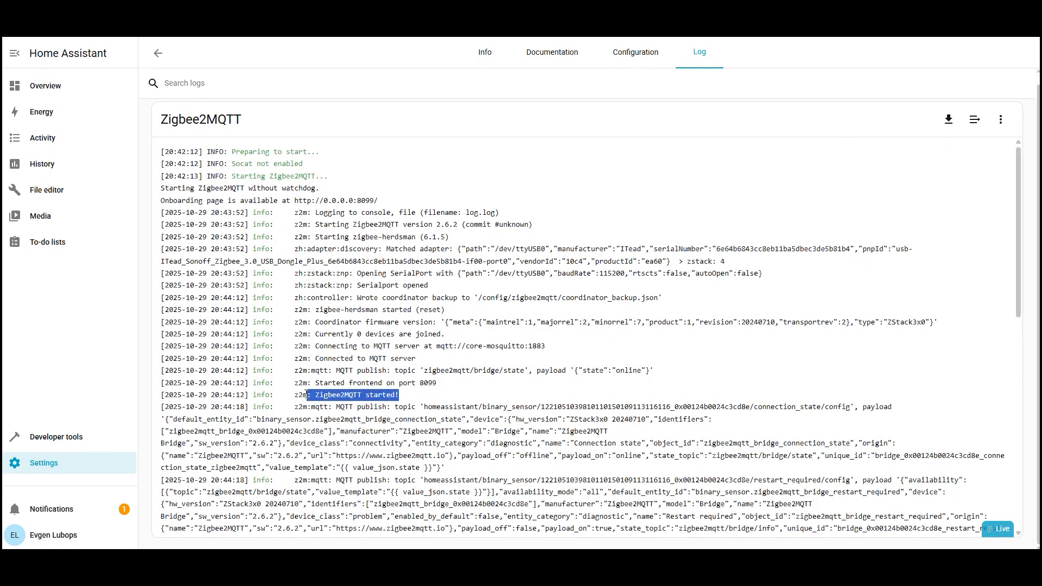
scroll(331, 391, down, 3)
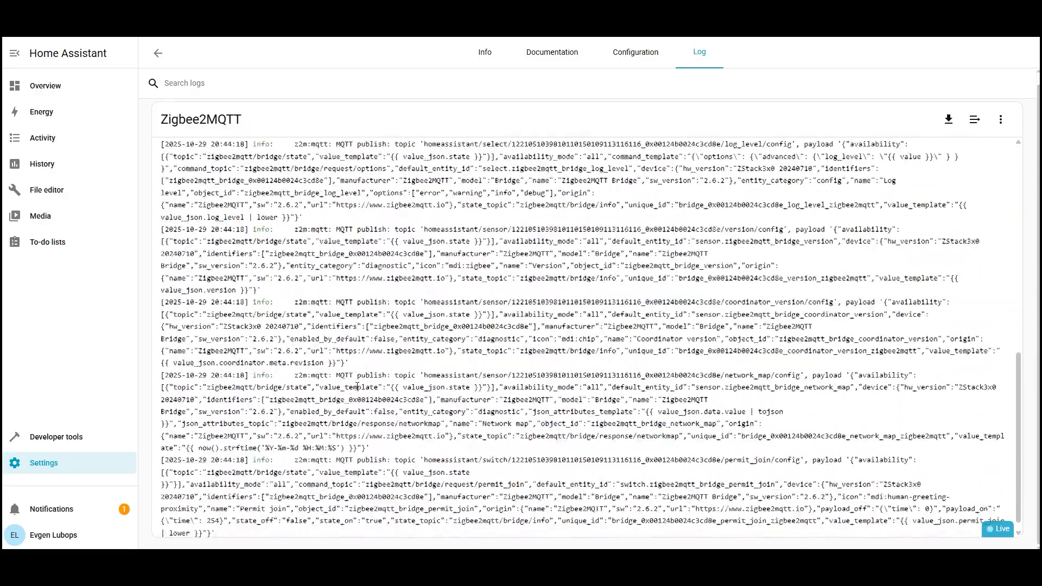
scroll(358, 386, up, 3)
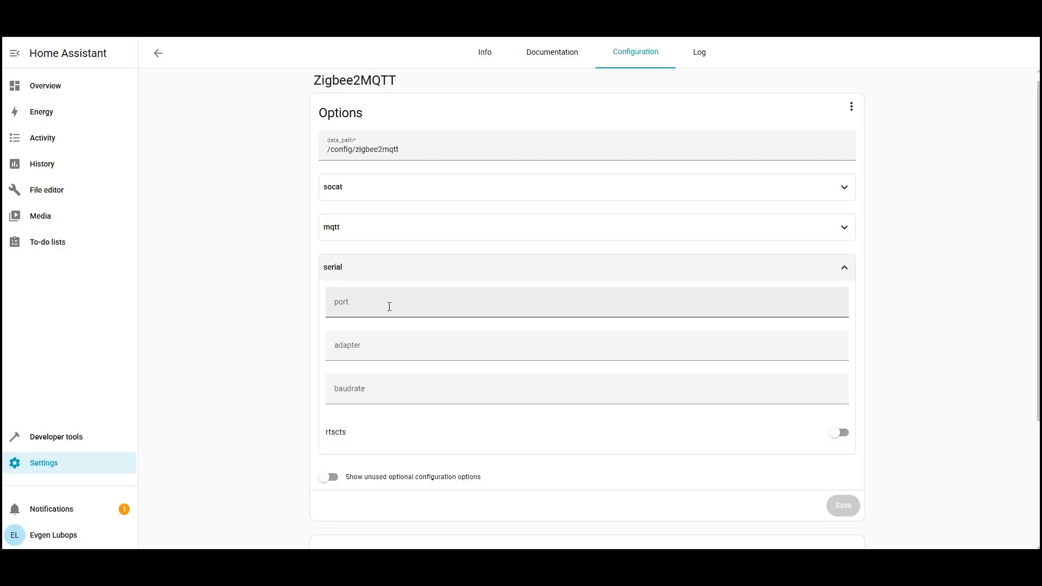
On the Info tab, keep Start on boot on and turn on Watchdog and Add to sidebar.
click(486, 57)
click(601, 252)
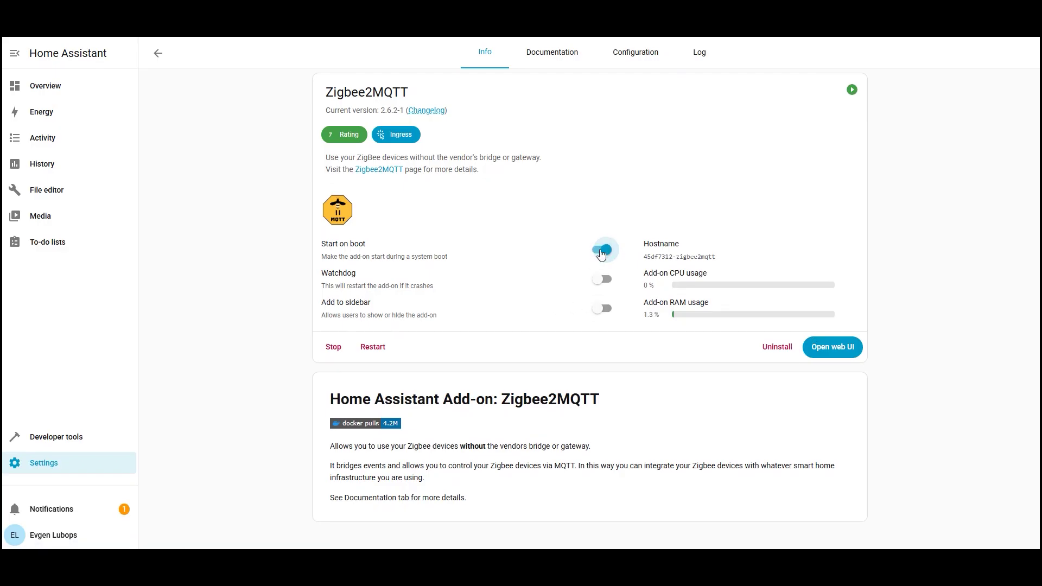
click(603, 282)
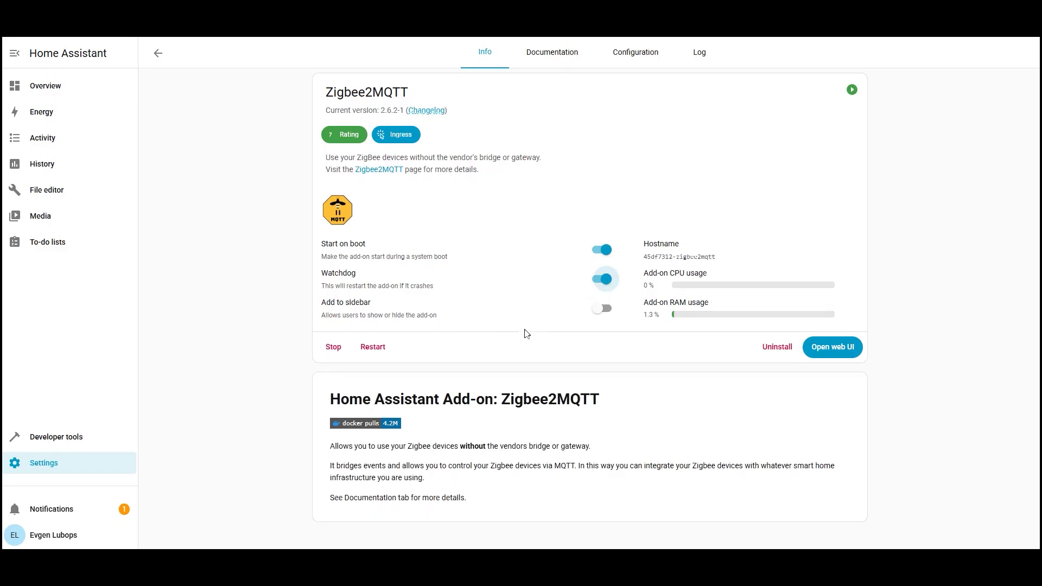
click(600, 316)
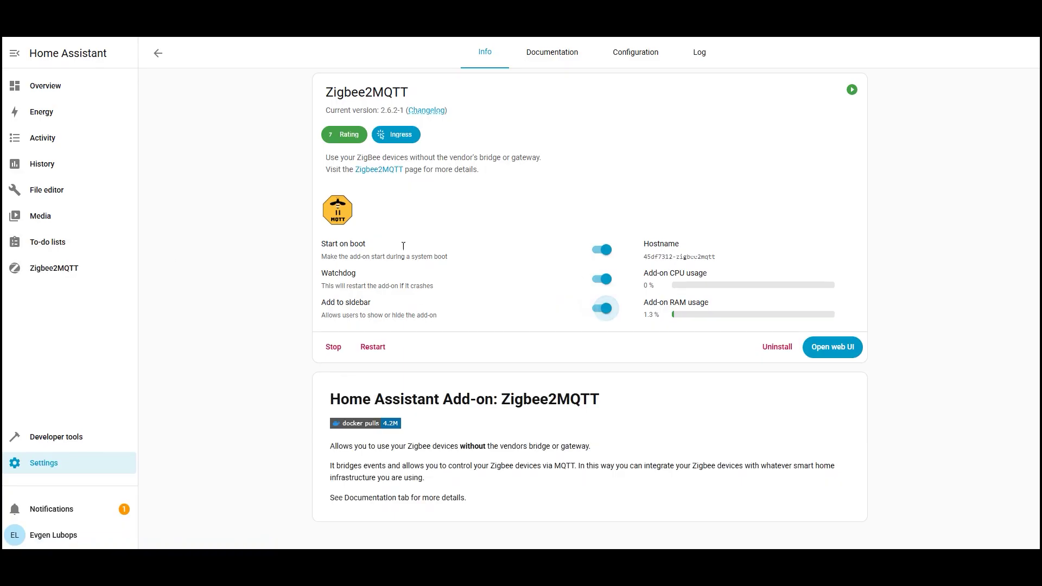
Browse the Zigbee2MQTT web UI's network, settings, devices and dashboard pages.
click(833, 347)
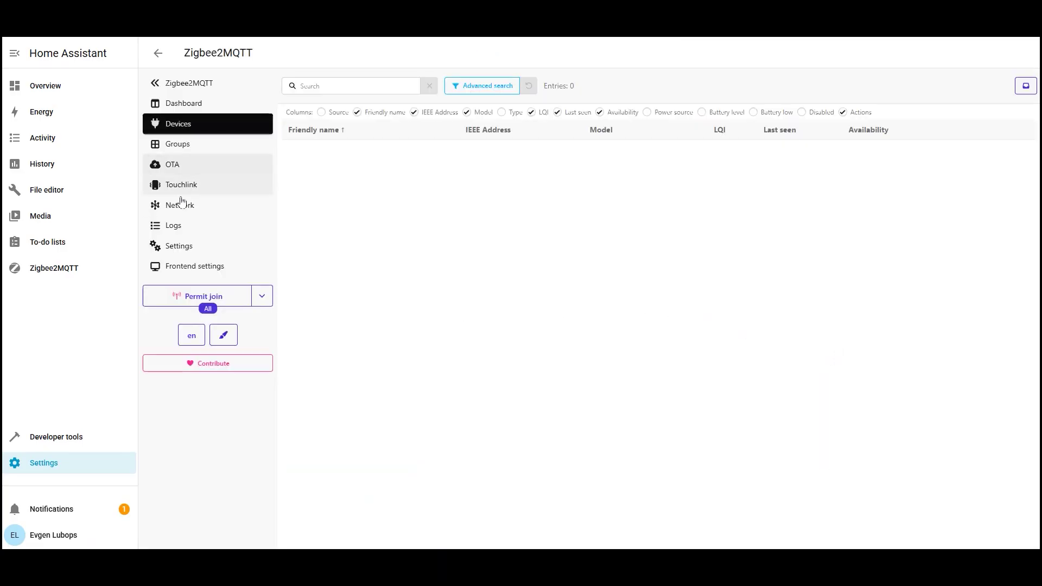
click(184, 215)
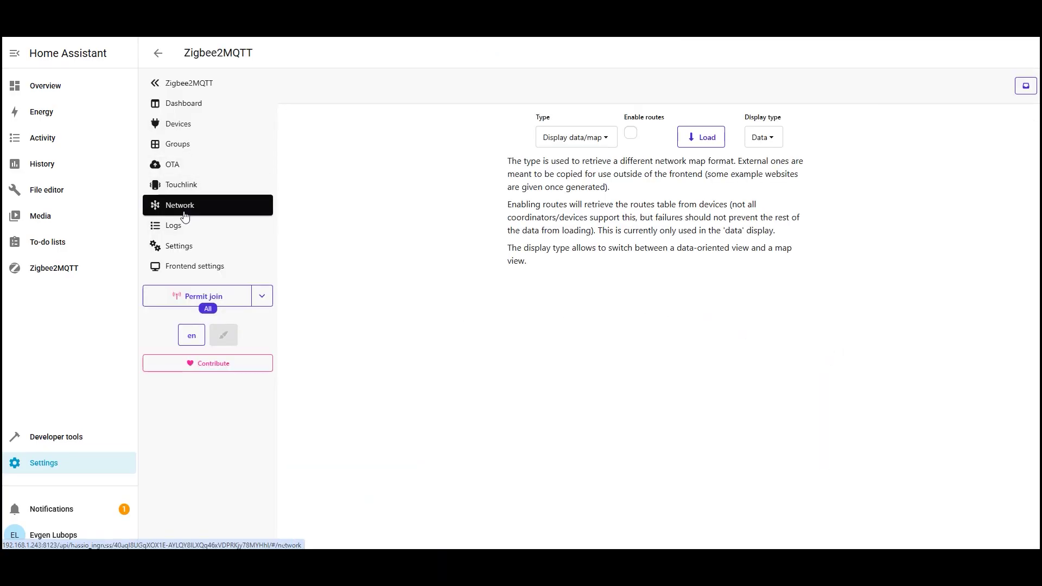
click(179, 246)
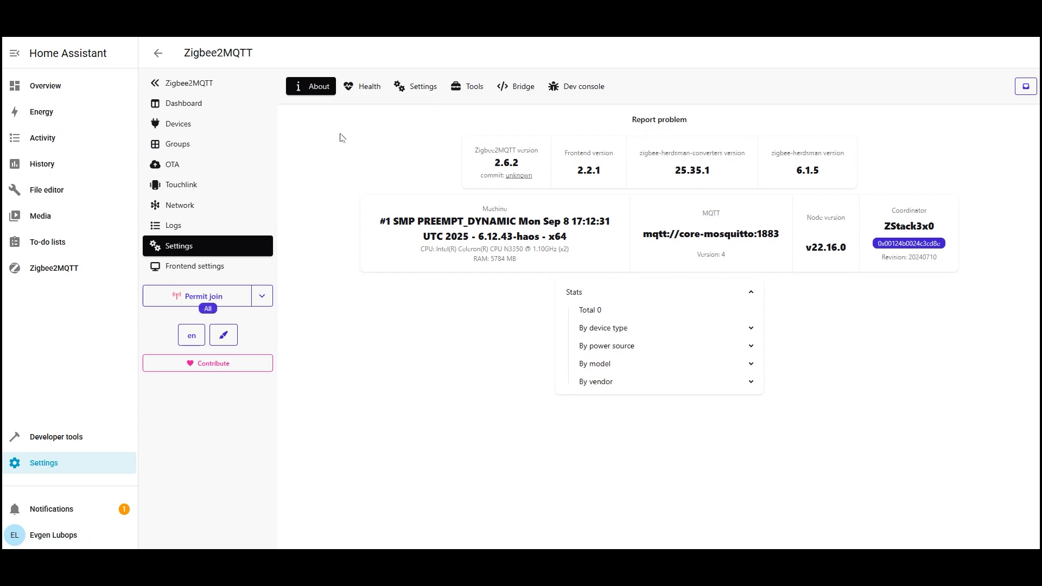
click(185, 133)
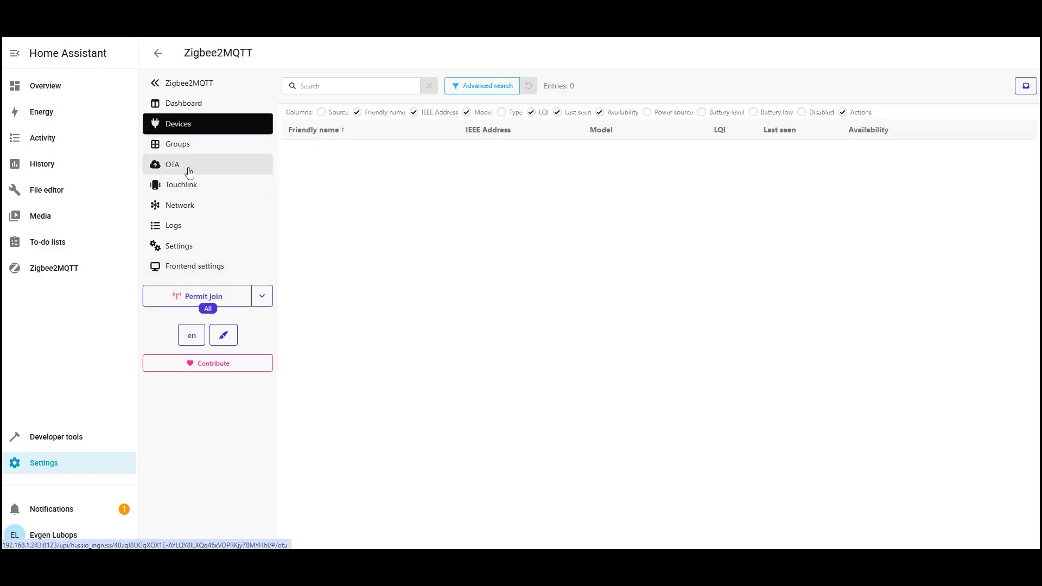
click(197, 104)
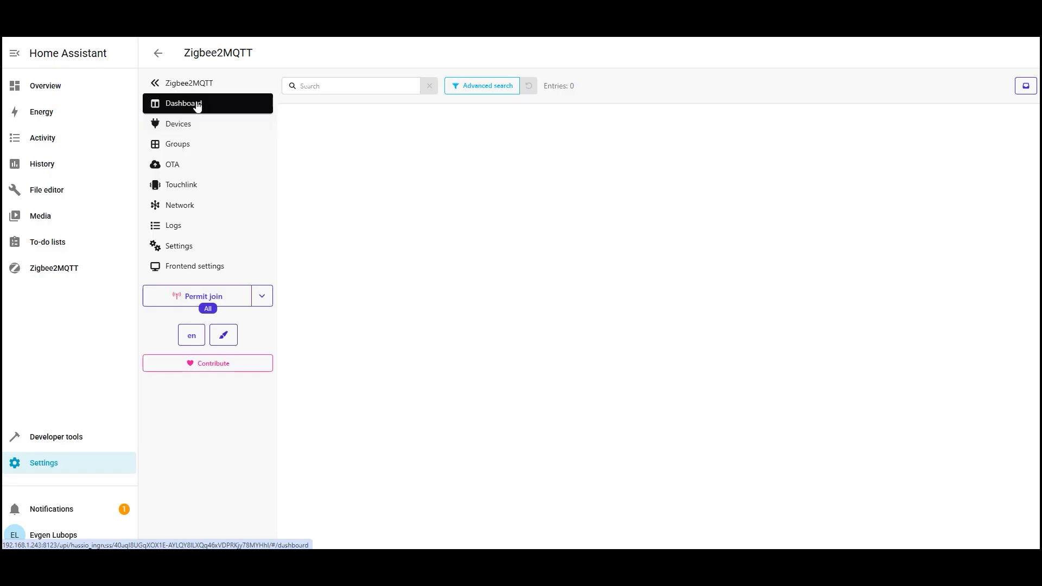
Check the /dev/ttyUSB0 port value in Zigbee2MQTT's Serial settings.
click(157, 55)
click(158, 55)
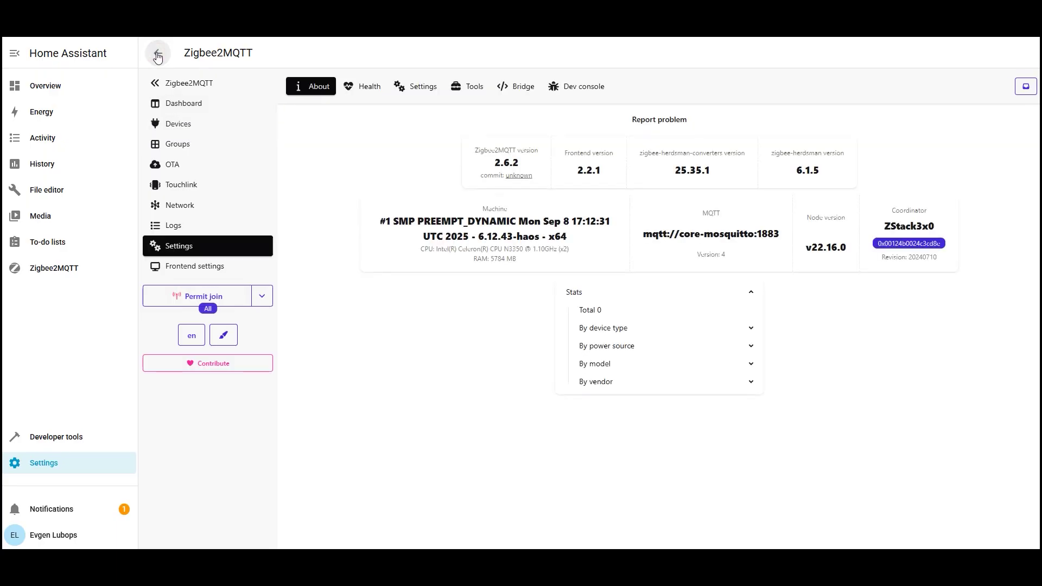
click(87, 274)
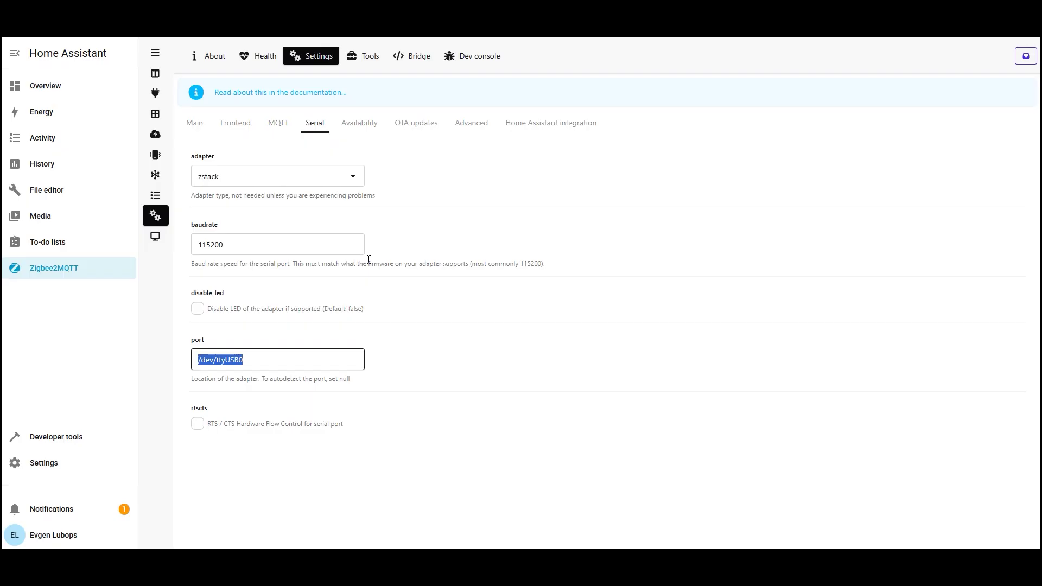
click(412, 363)
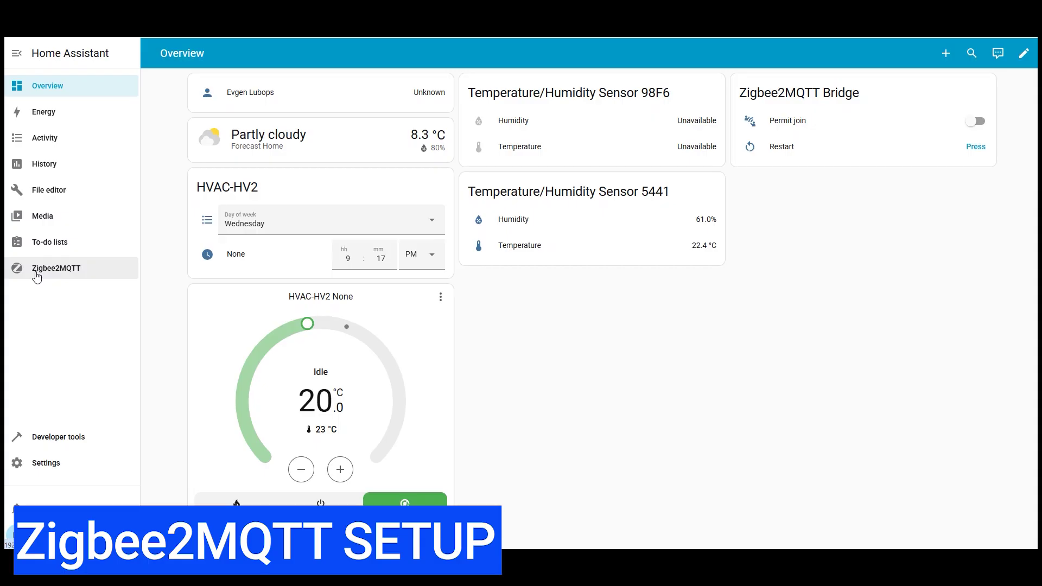
Show Battery low and Battery level columns in the Zigbee2MQTT devices table, leaving Disabled hidden.
click(37, 277)
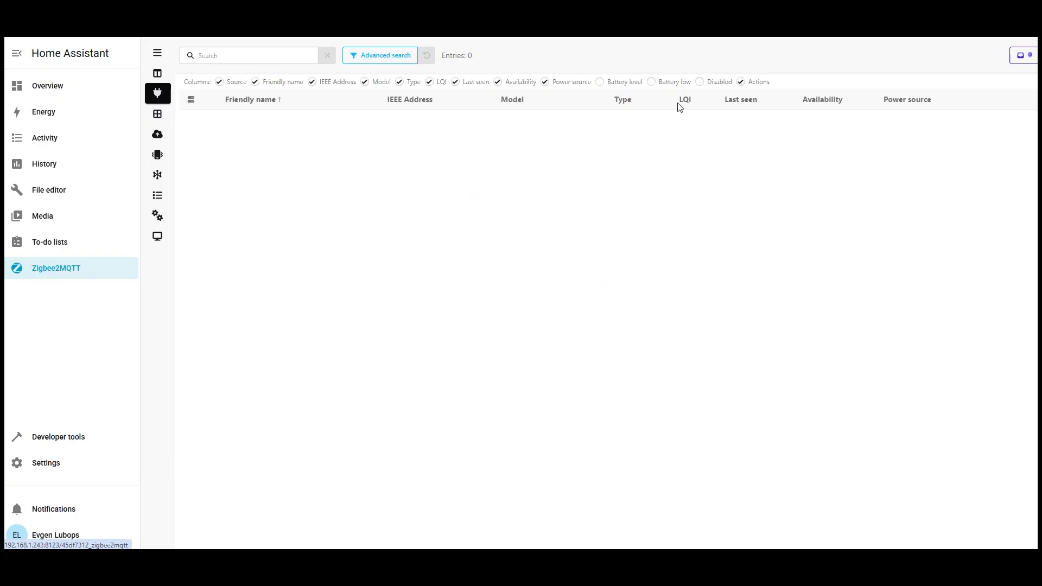
click(653, 82)
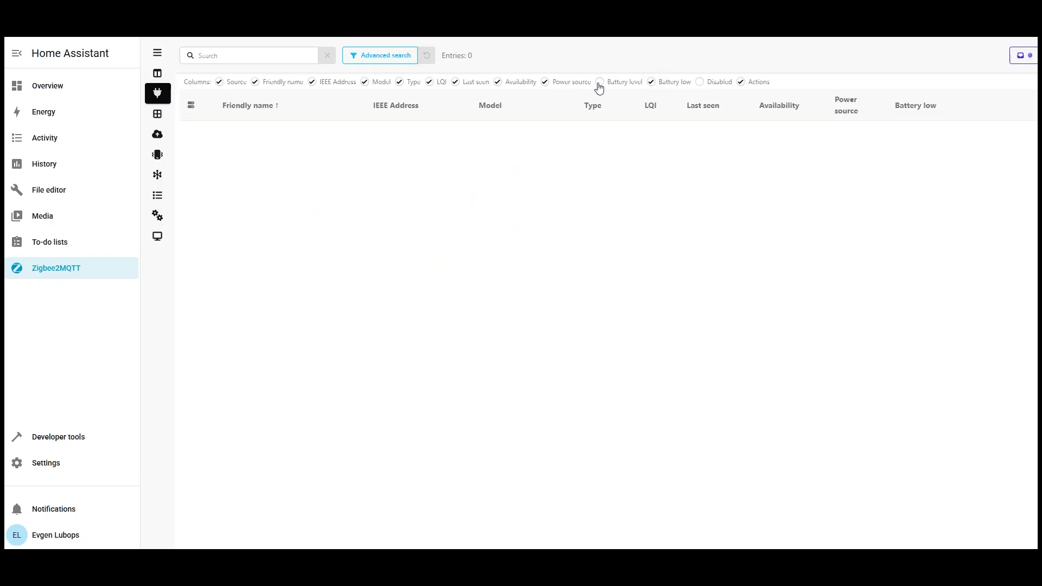
click(599, 83)
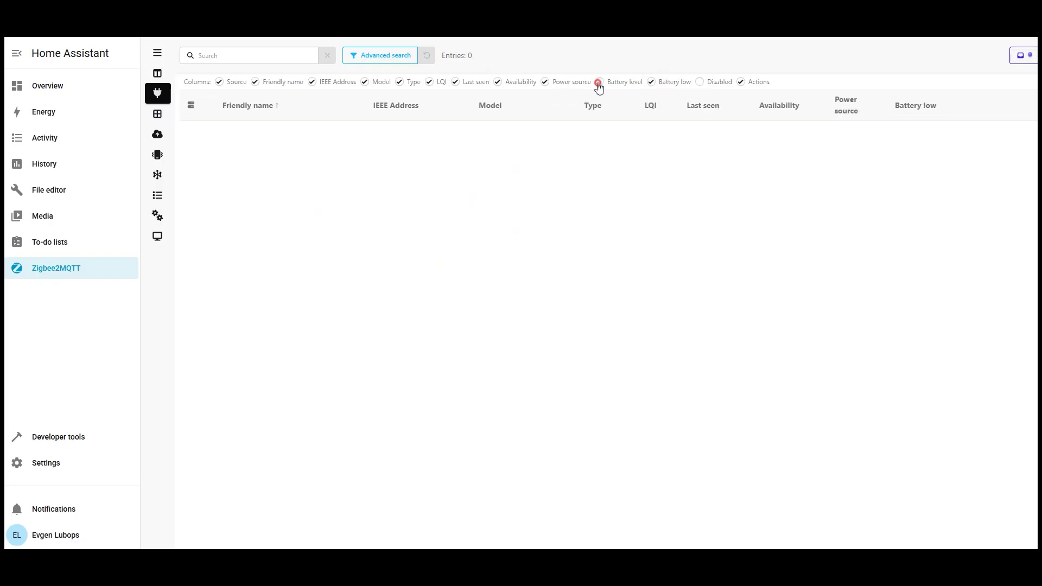
click(701, 84)
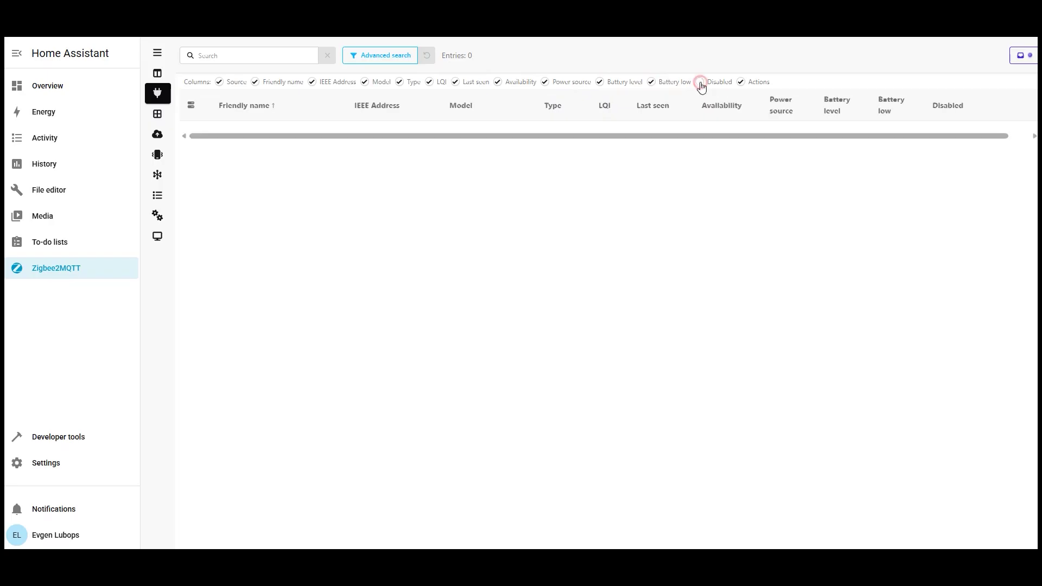
click(701, 84)
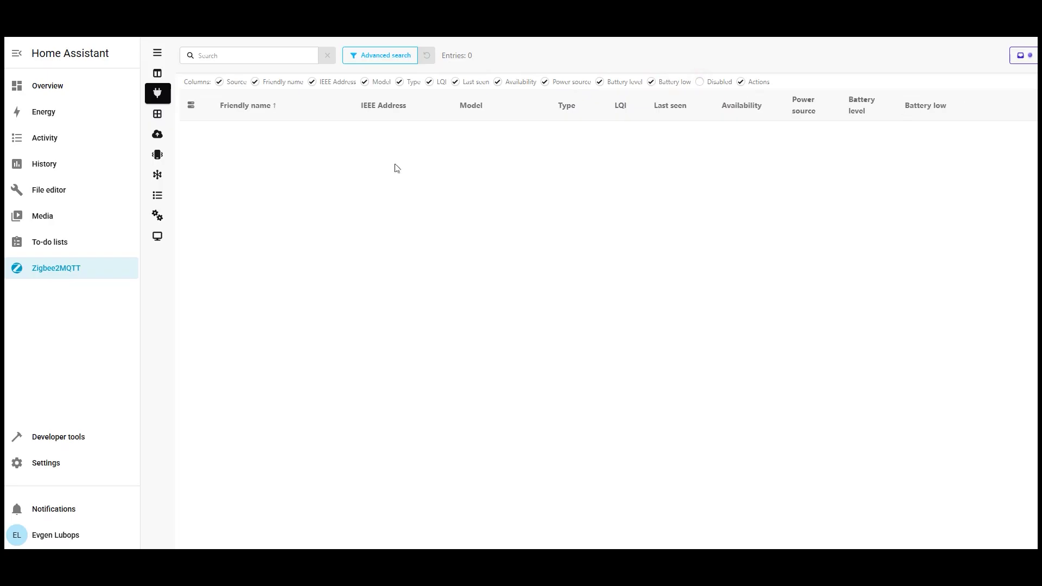
click(164, 118)
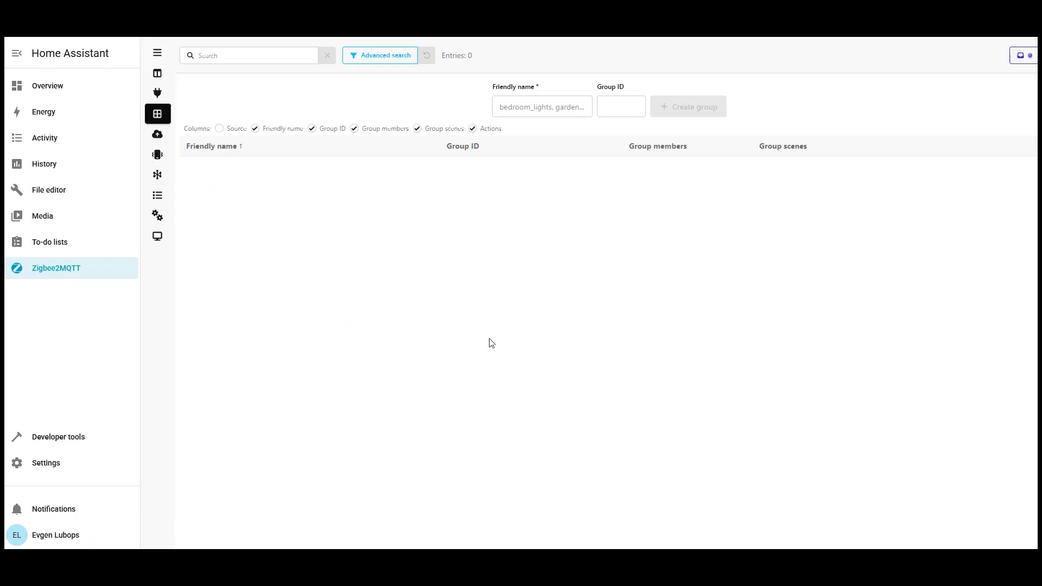
Create Zigbee2MQTT group 234234 with group ID 1 and open its details.
click(533, 99)
text(234234)
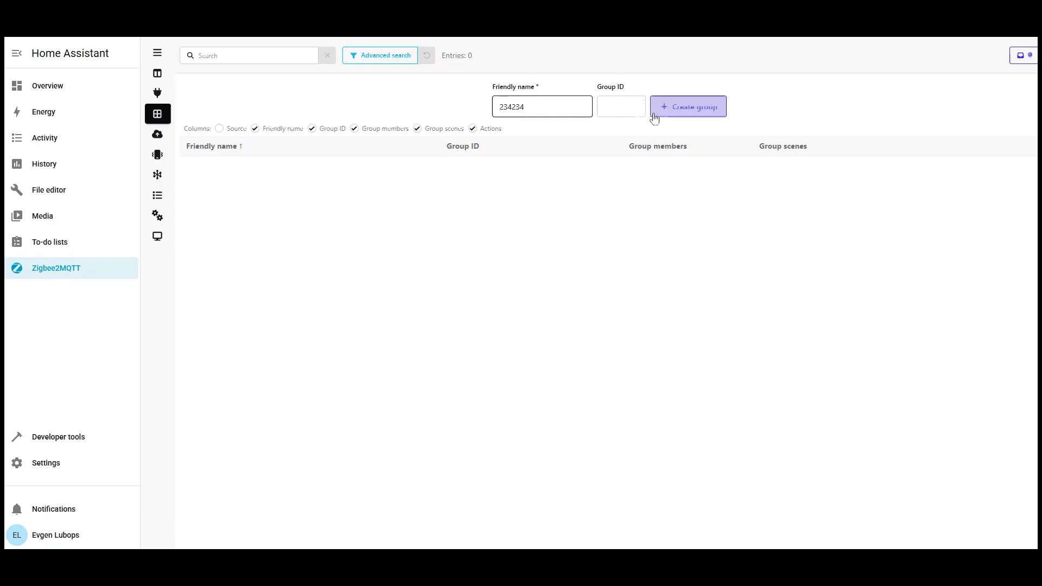
click(622, 107)
text(1)
click(686, 108)
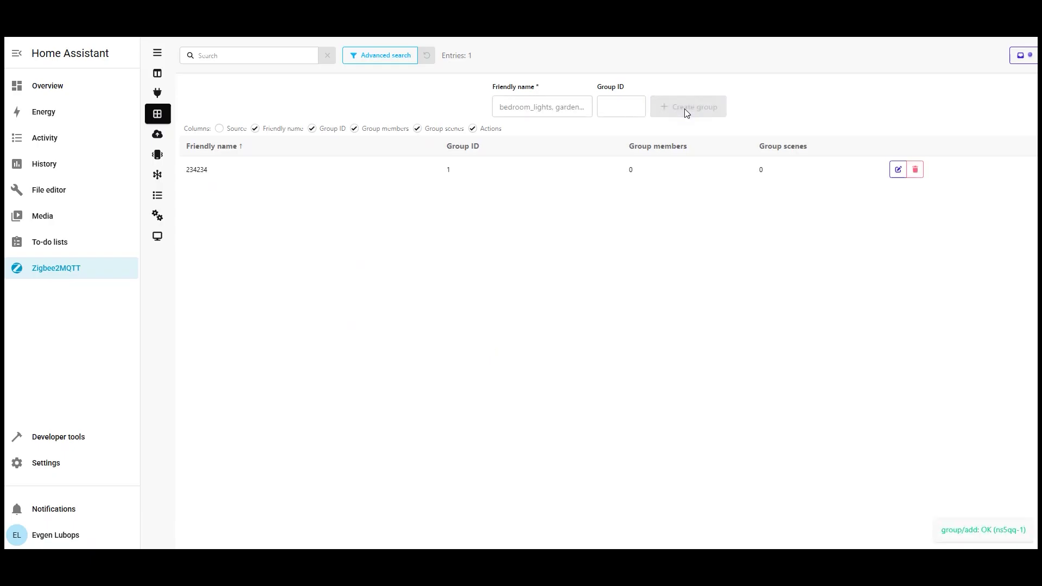
click(288, 172)
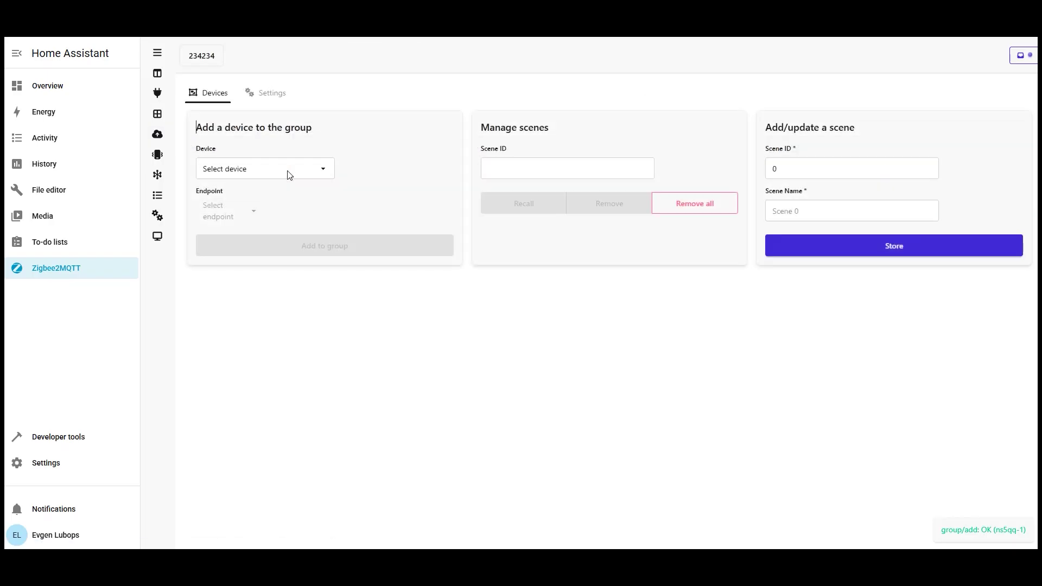
Run a Touchlink scan for nearby devices, then go to the Network map page.
click(158, 141)
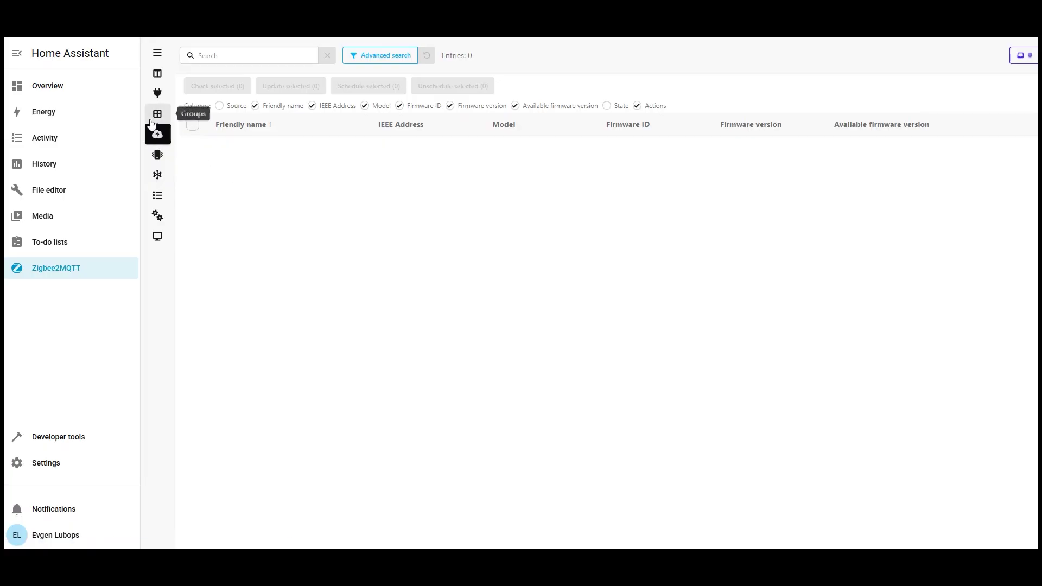
click(158, 162)
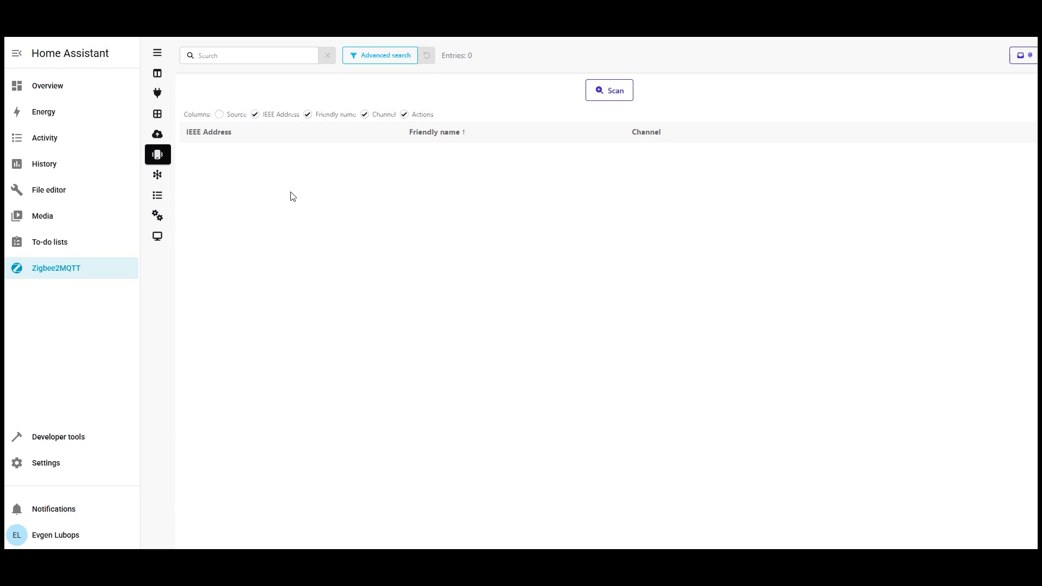
click(617, 93)
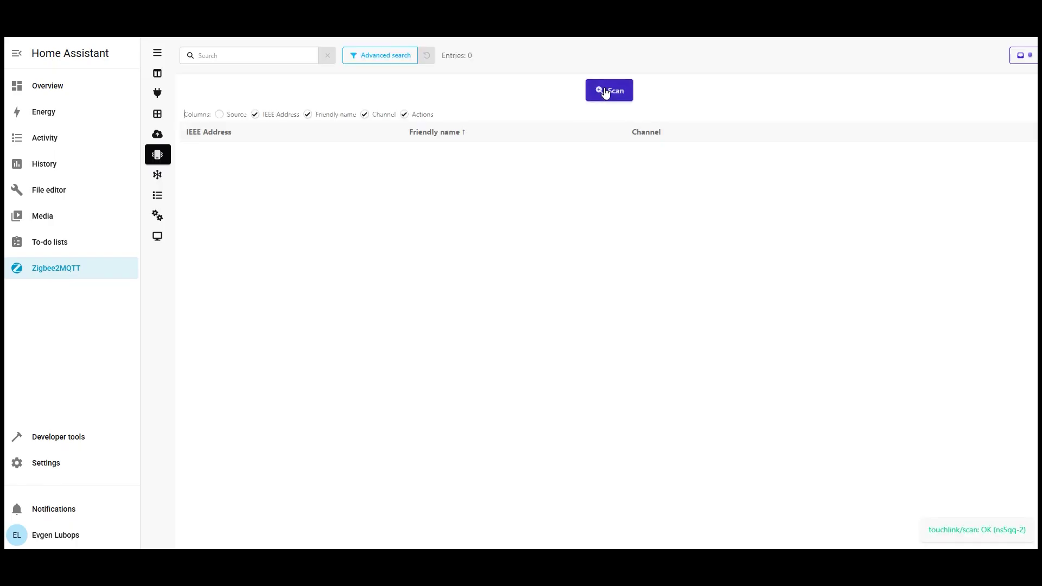
click(158, 175)
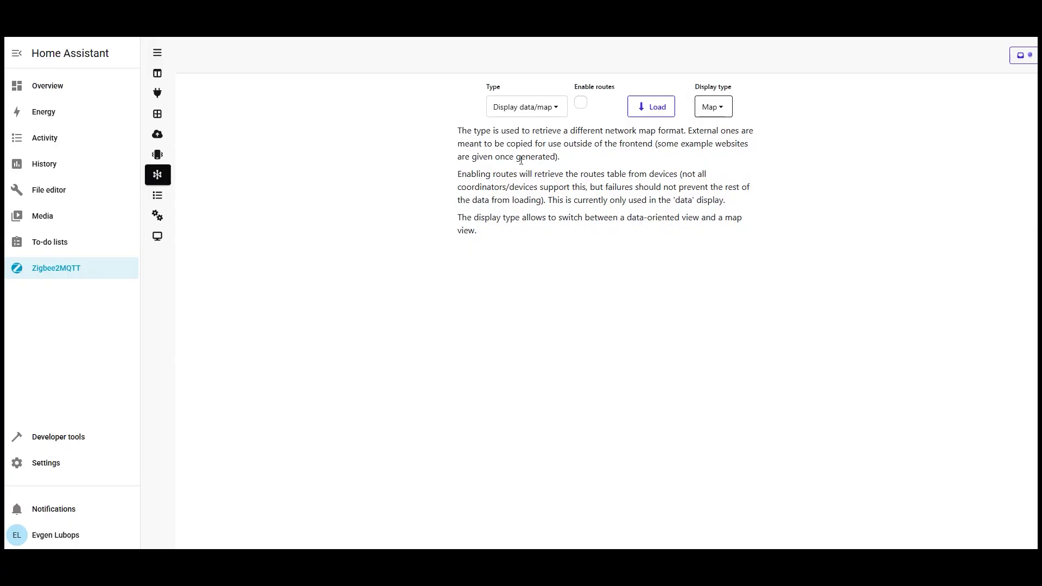
Scroll through the Zigbee2MQTT logs from the Touchlink scan, then show the About page.
click(156, 202)
scroll(633, 297, down, 2)
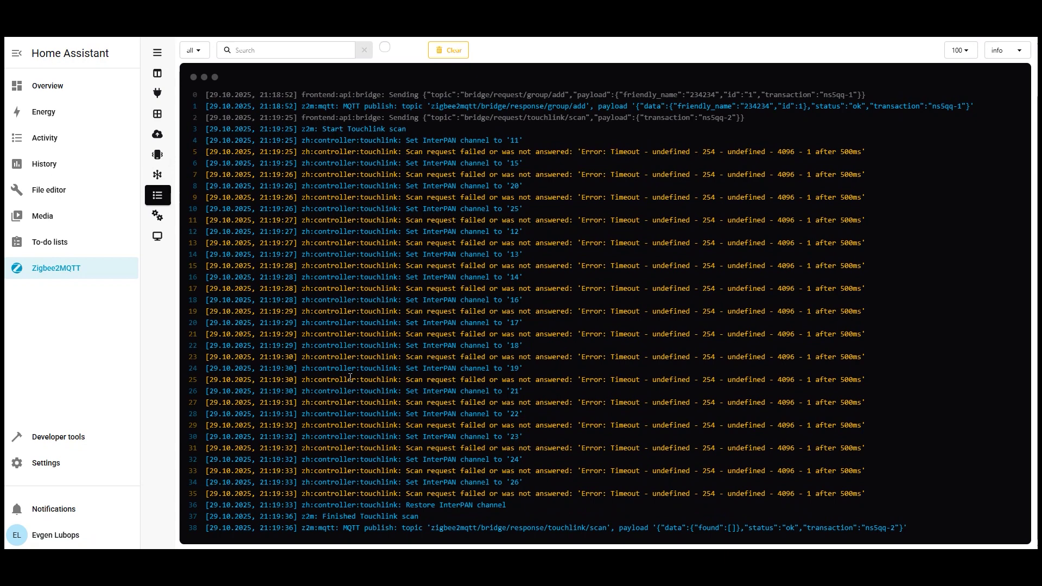
click(157, 216)
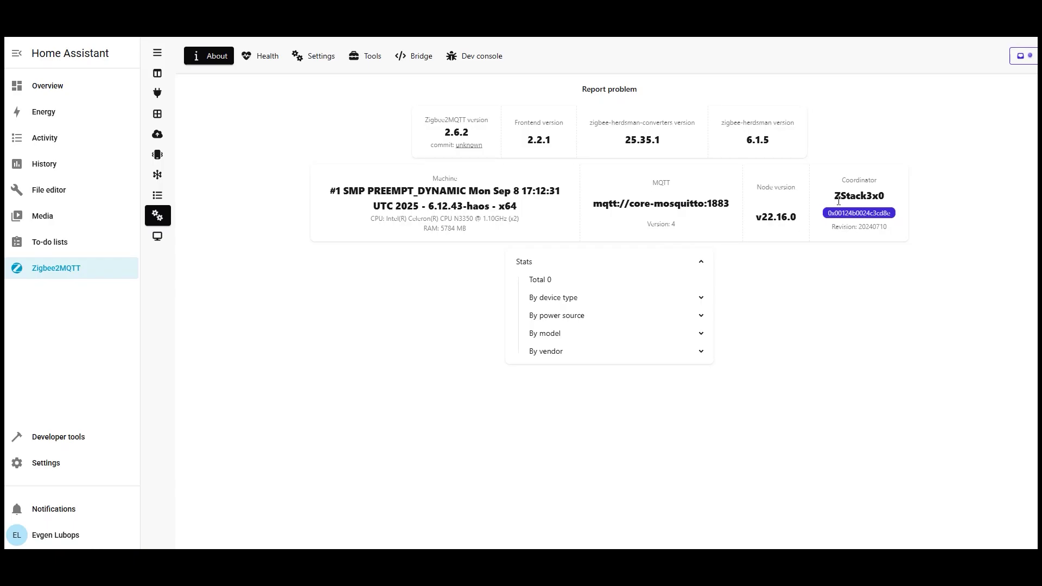
Check Zigbee2MQTT's health statistics, expanding the WebSocket, OS, Process and MQTT sections.
click(266, 58)
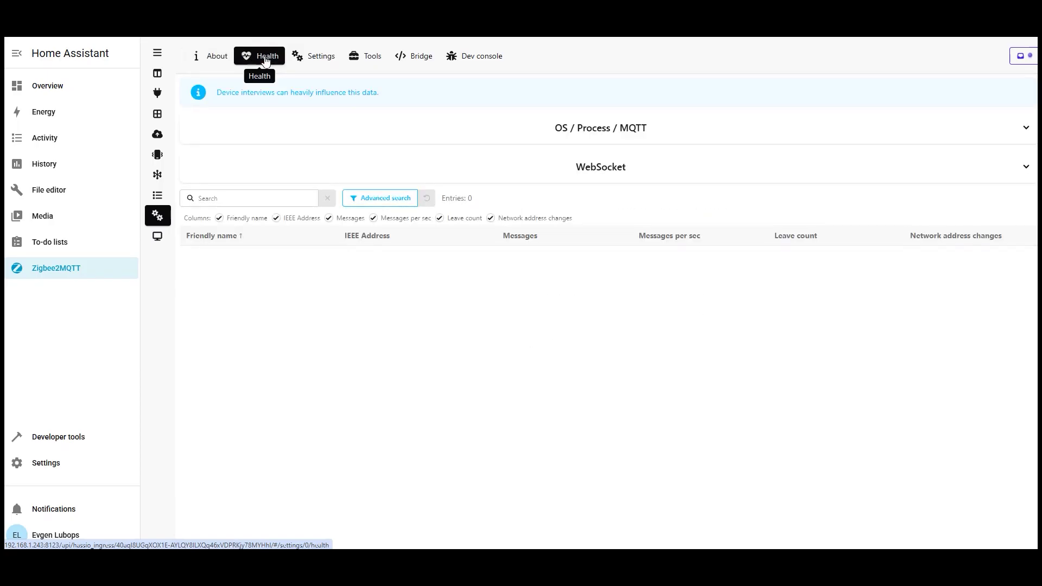
click(658, 166)
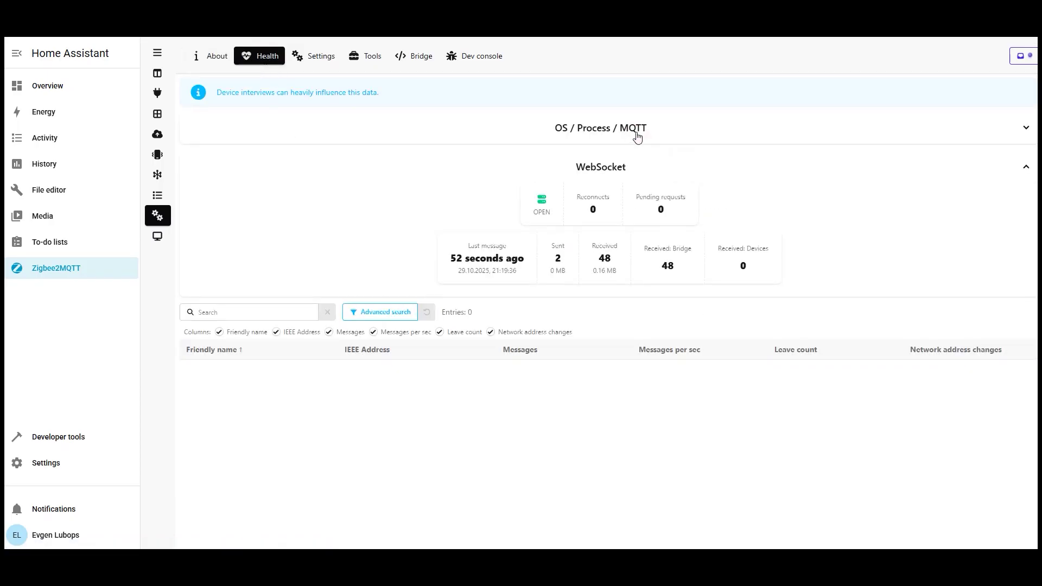
click(637, 138)
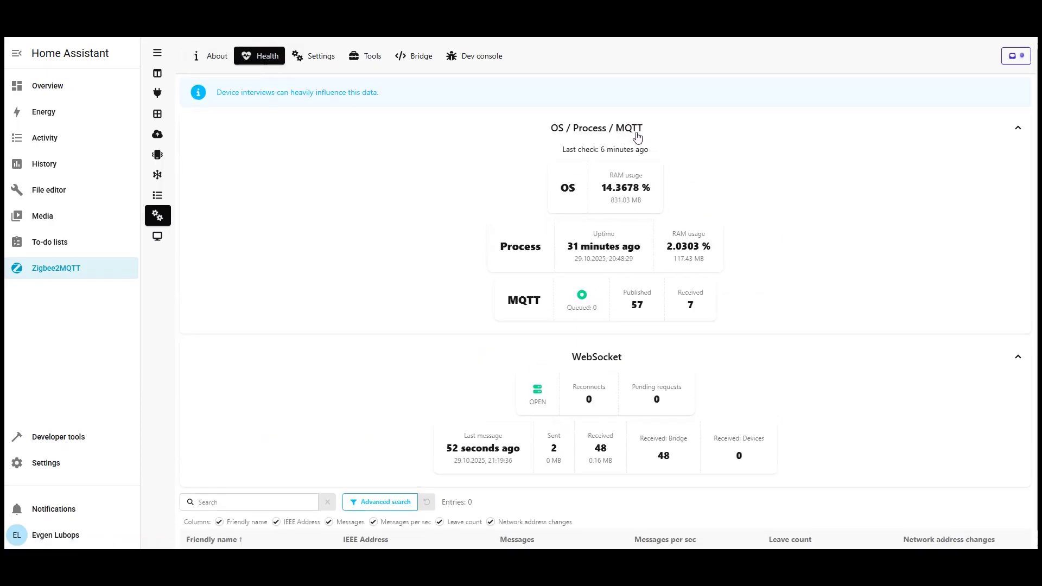
Review Zigbee2MQTT's frontend and MQTT settings, including base_topic zigbee2mqtt.
click(322, 64)
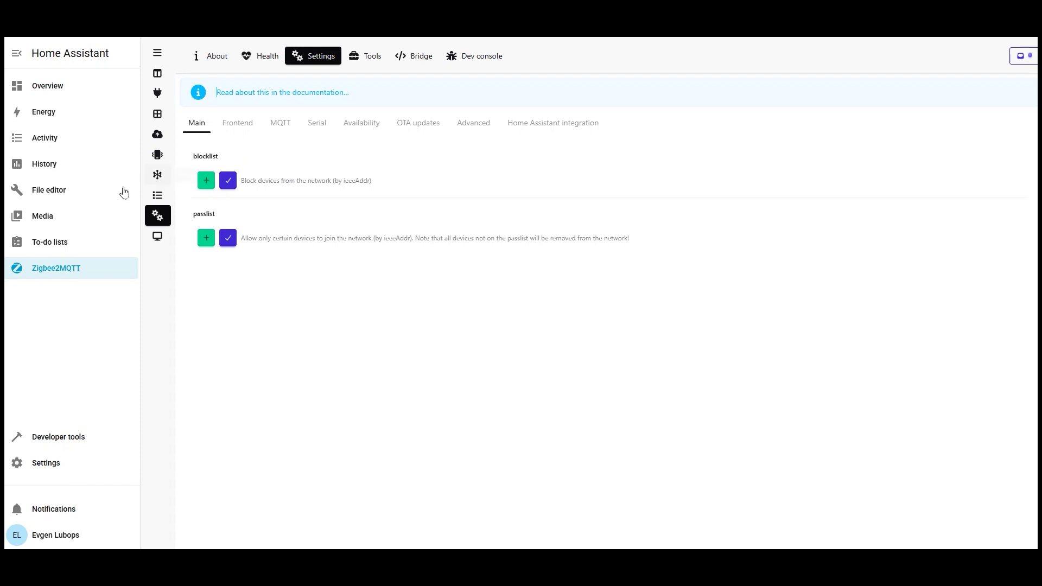
triple_click(218, 215)
drag(207, 214, 223, 213)
click(247, 132)
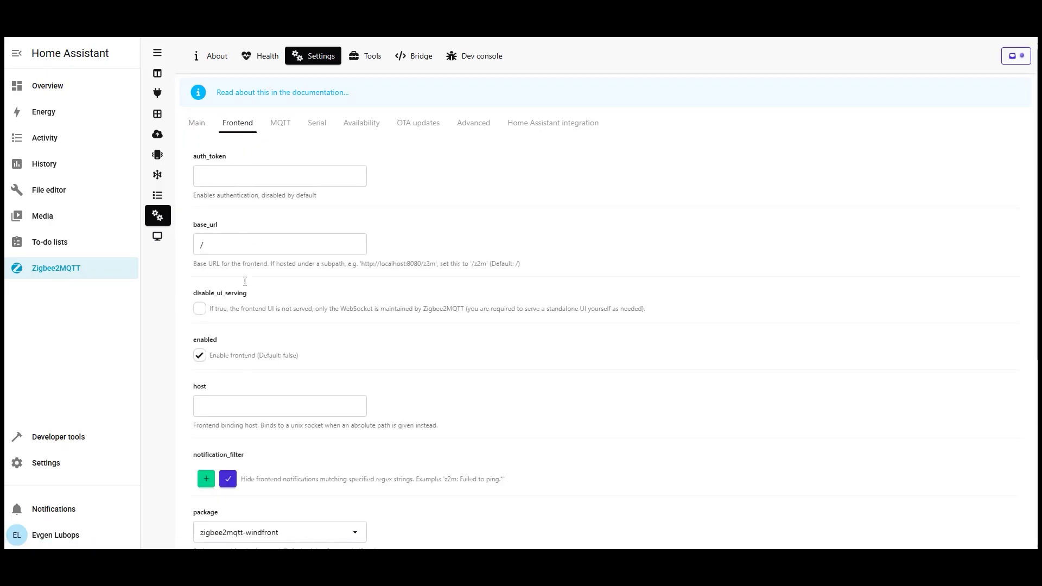
scroll(271, 358, down, 5)
scroll(284, 373, up, 5)
click(281, 125)
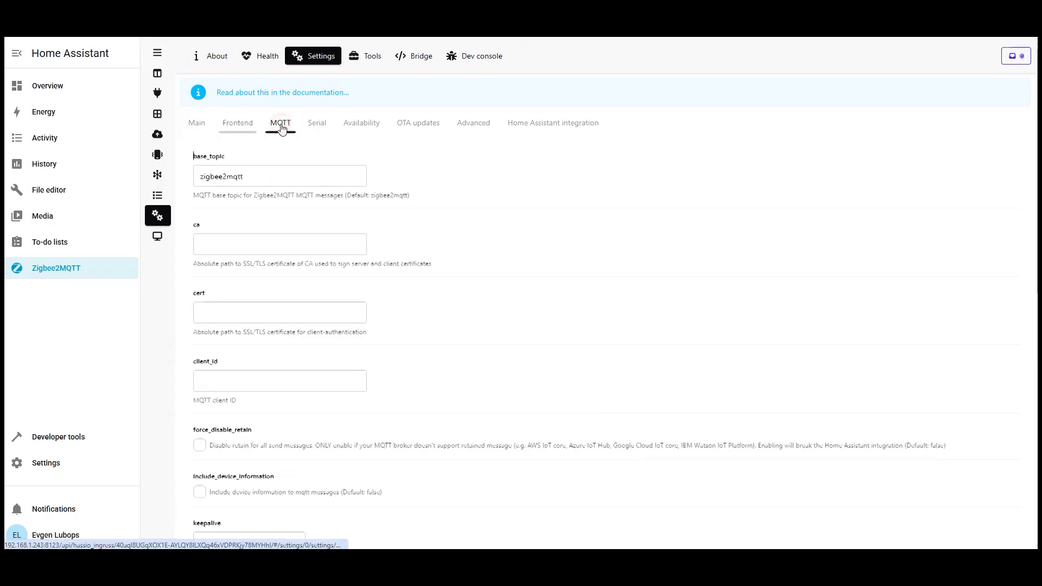
drag(268, 177, 109, 168)
click(275, 170)
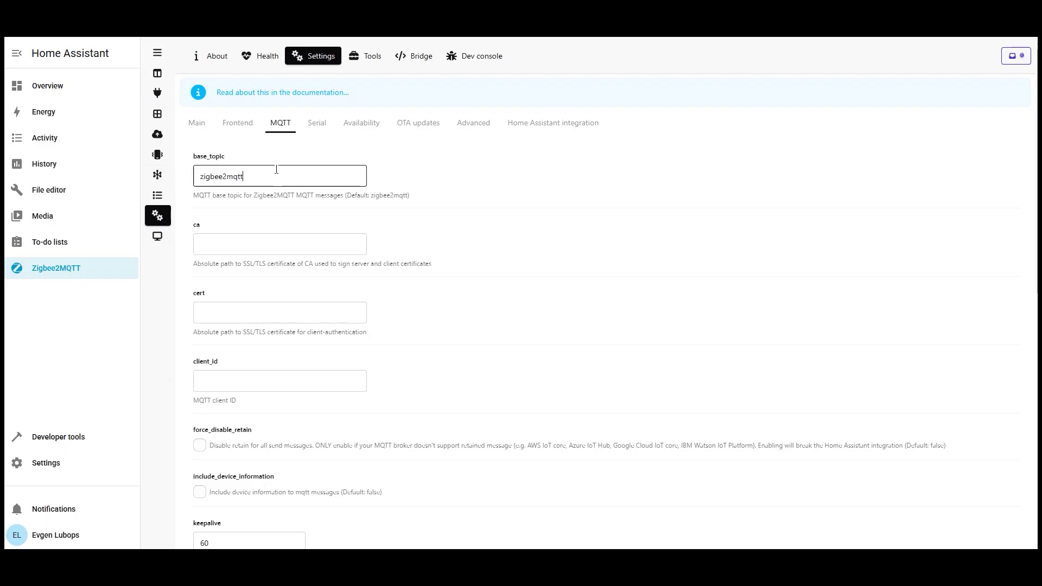
drag(272, 168, 191, 170)
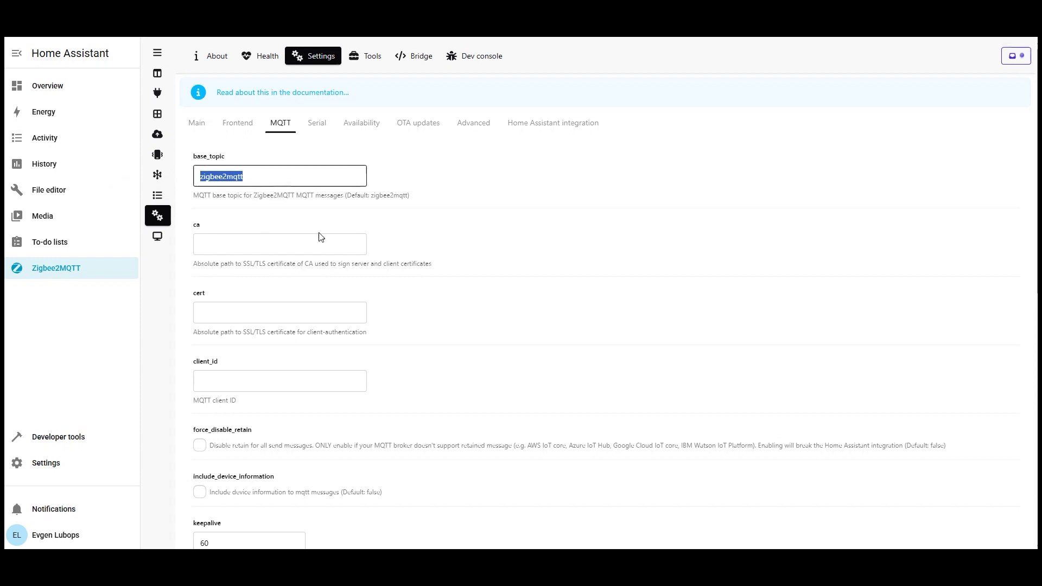
Keep adapter zstack and commit /dev/ttyUSB0 as the serial port.
click(319, 127)
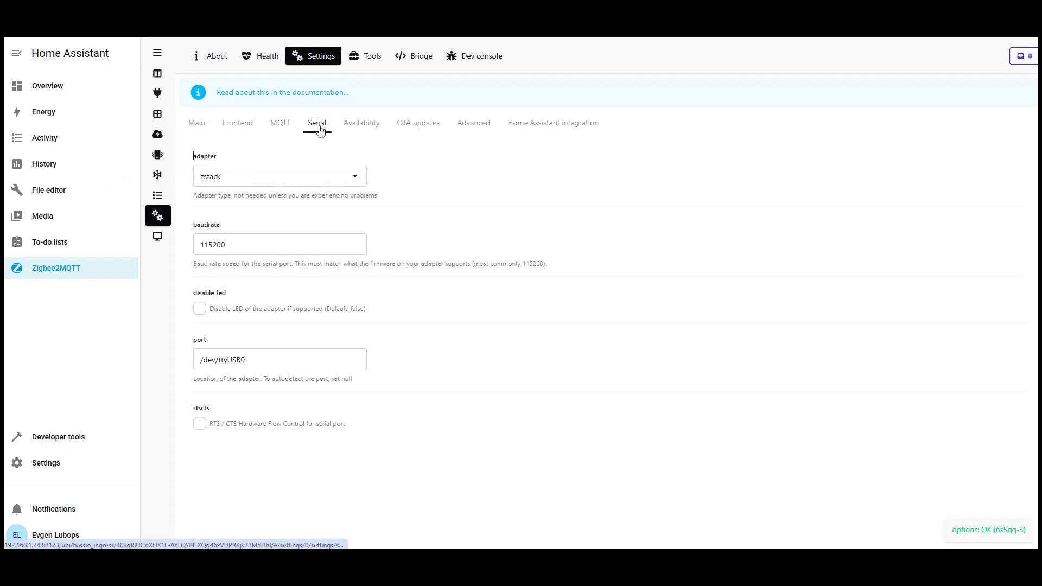
click(277, 178)
click(440, 212)
drag(247, 360, 186, 361)
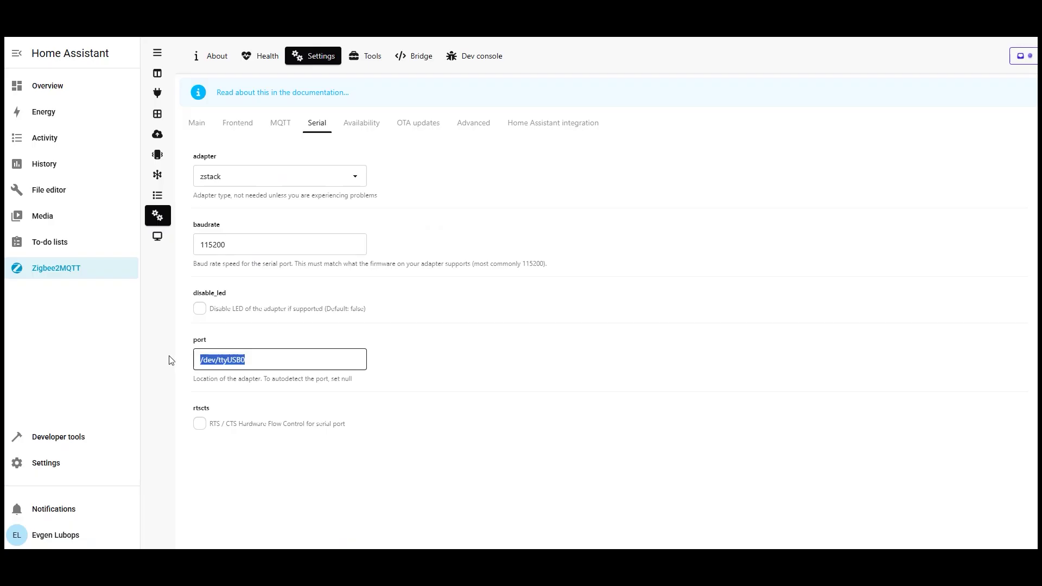
click(276, 357)
triple_click(276, 357)
click(495, 363)
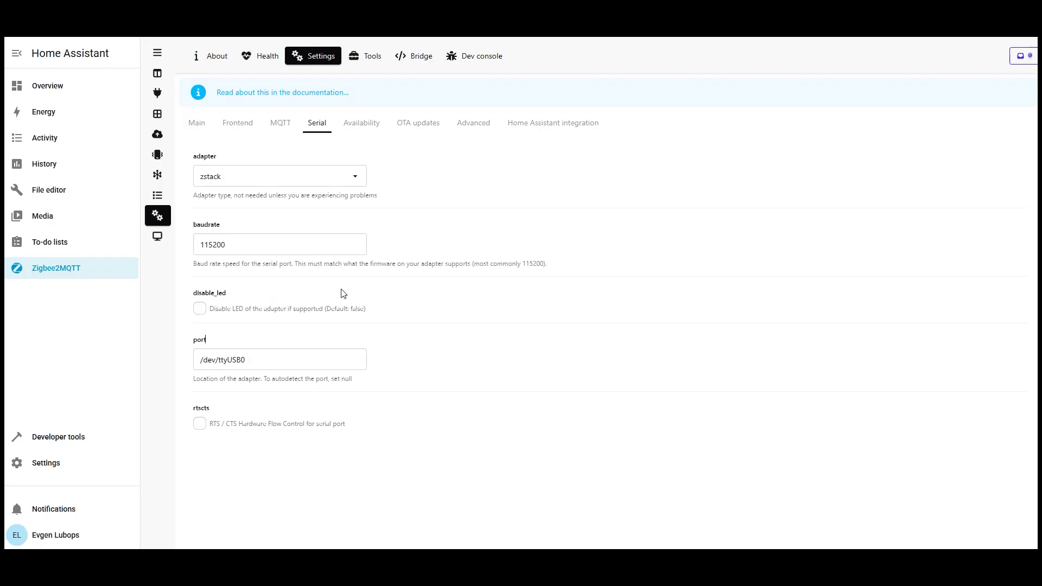
Scroll through the raw JSON configuration on the Bridge tab.
click(419, 56)
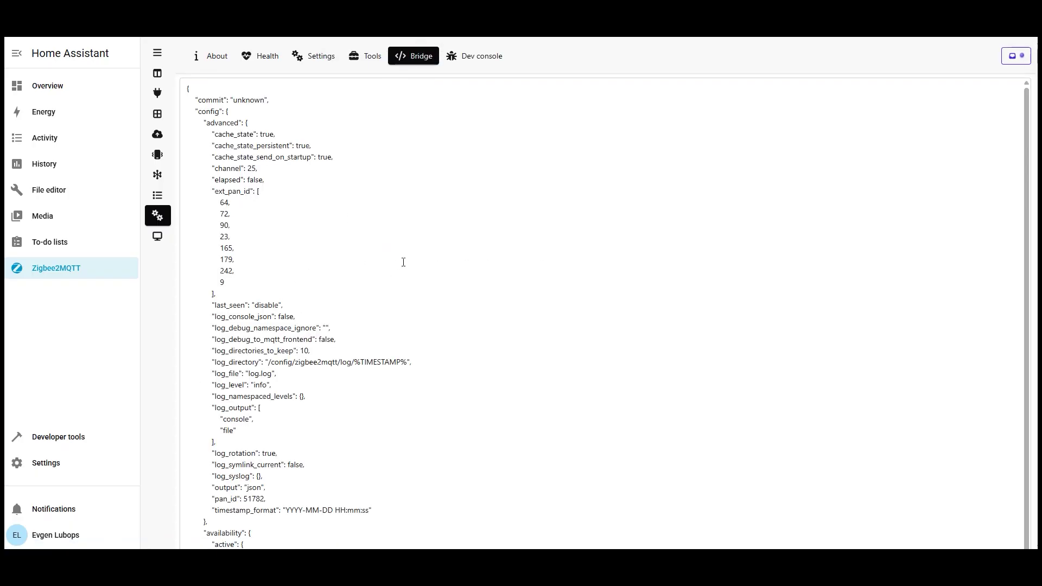
scroll(404, 264, down, 1)
scroll(404, 266, down, 15)
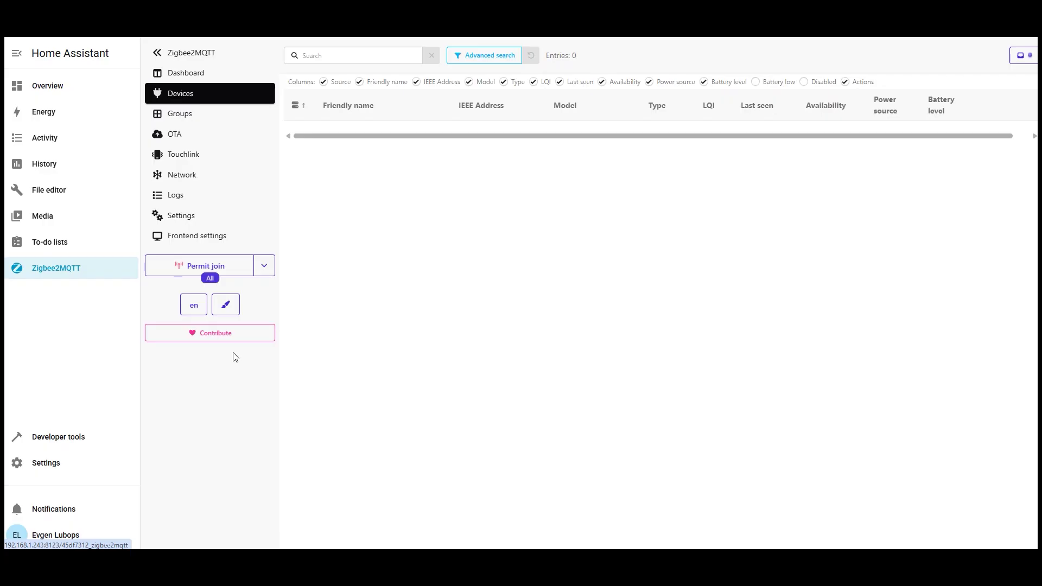
Permit join until the Tuya _TZ3000_mqiev3jk battery sensor appears, then disable joining and open its rename dialog.
click(210, 269)
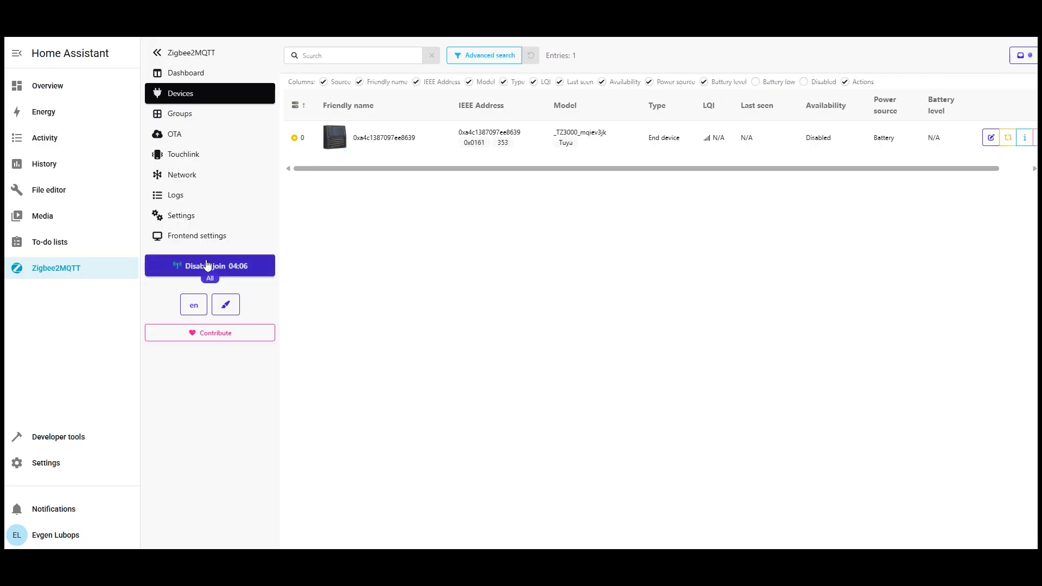
click(207, 263)
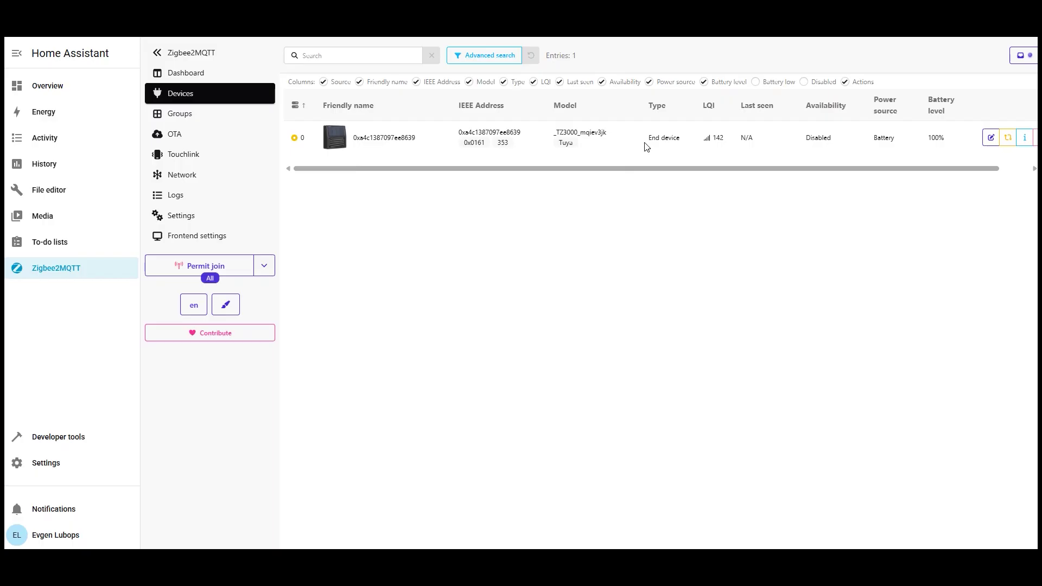
double_click(715, 142)
click(744, 152)
Rename the new sensor to Rain Sensor and back out of the Reconfigure prompt.
click(991, 139)
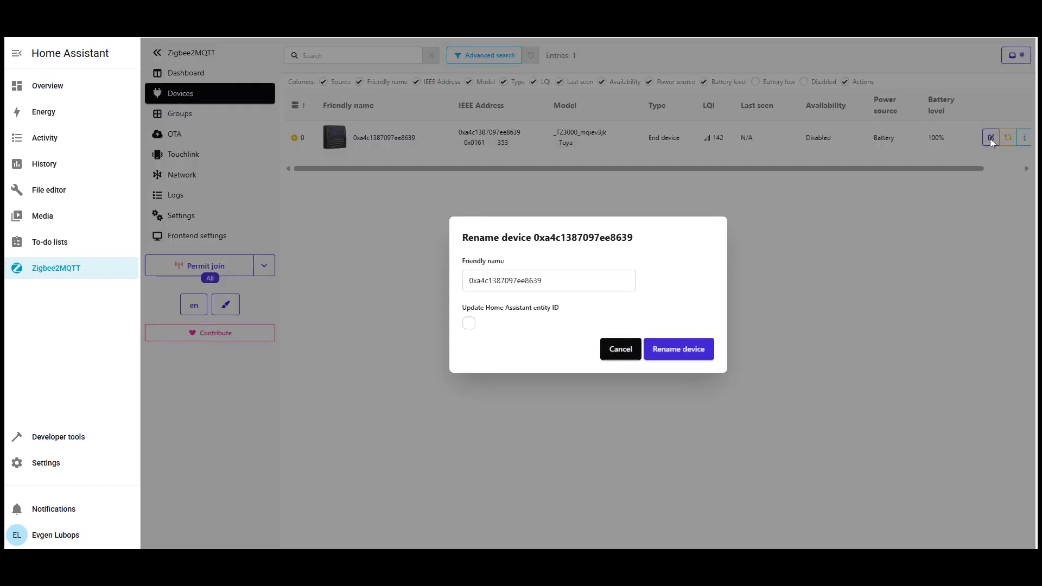
drag(573, 279, 439, 281)
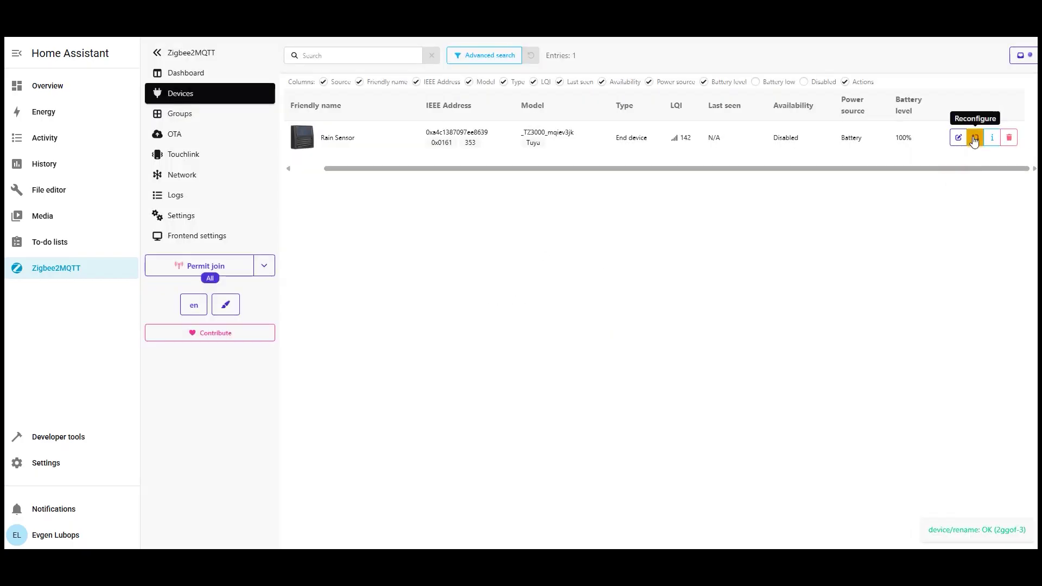
click(975, 139)
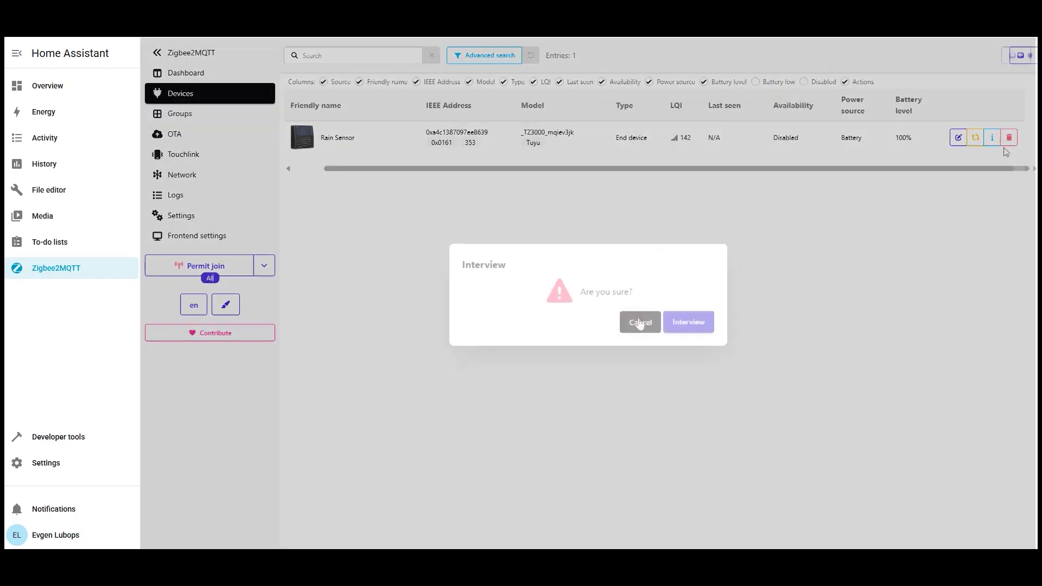
click(641, 323)
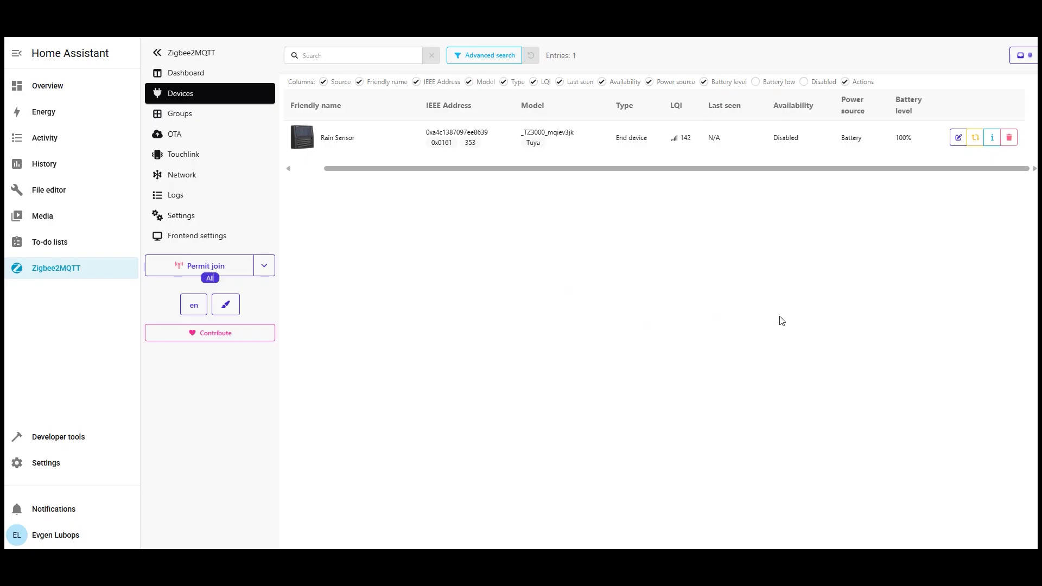
Dismiss the Remove prompt, pair the TS0001_power router, and open its details.
click(1009, 137)
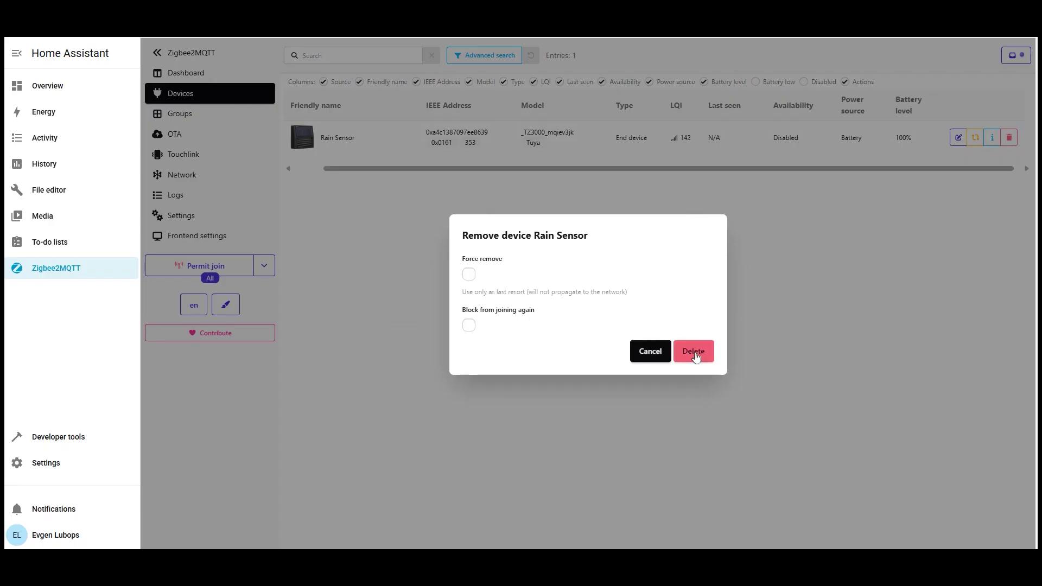
click(658, 355)
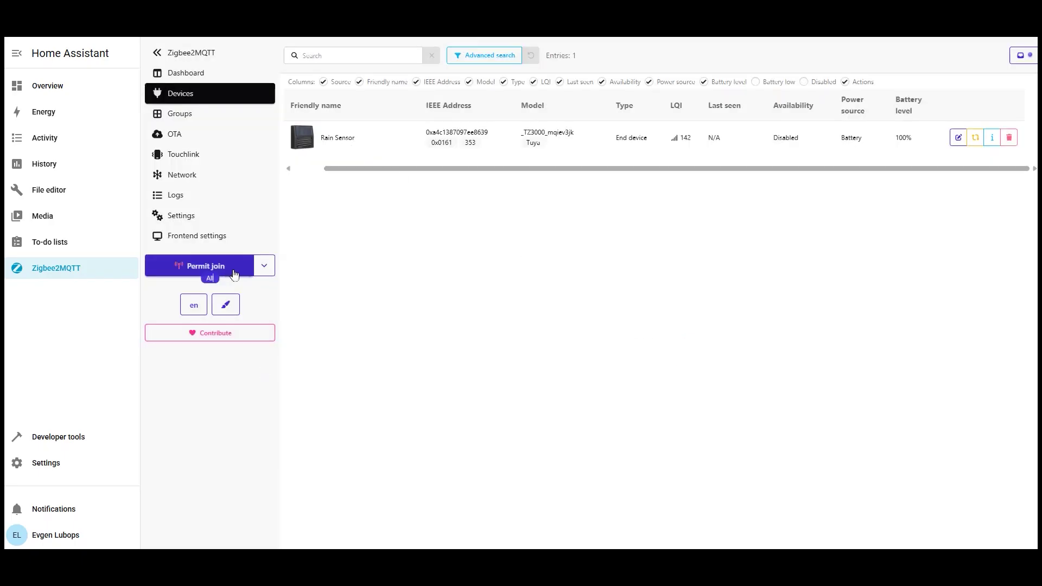
click(207, 269)
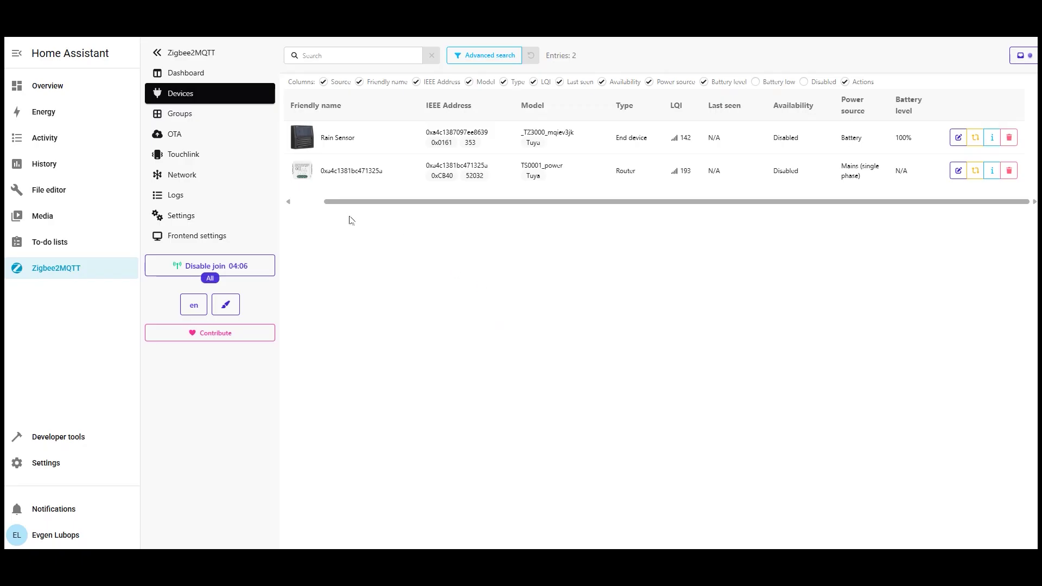
click(349, 171)
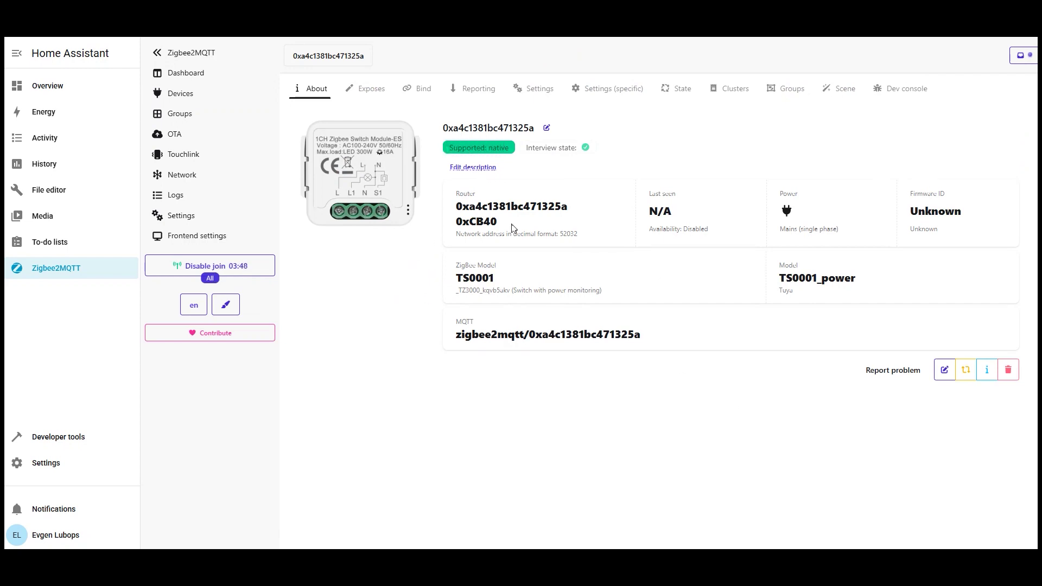
Rename the switch module to Relay1.
click(547, 128)
text(Relay1)
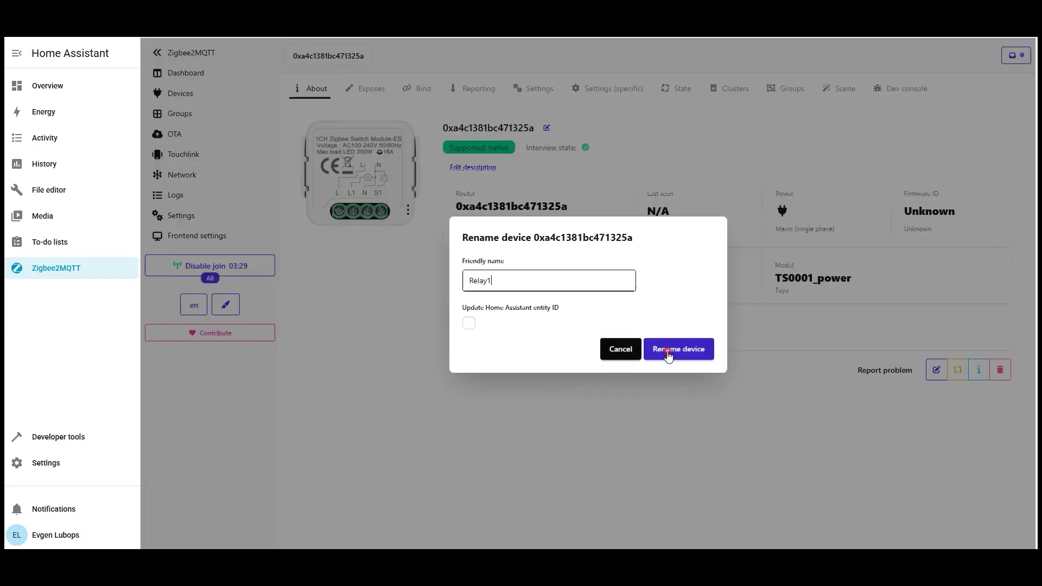
click(674, 351)
Review Relay1's exposed readings, then its State values.
click(368, 95)
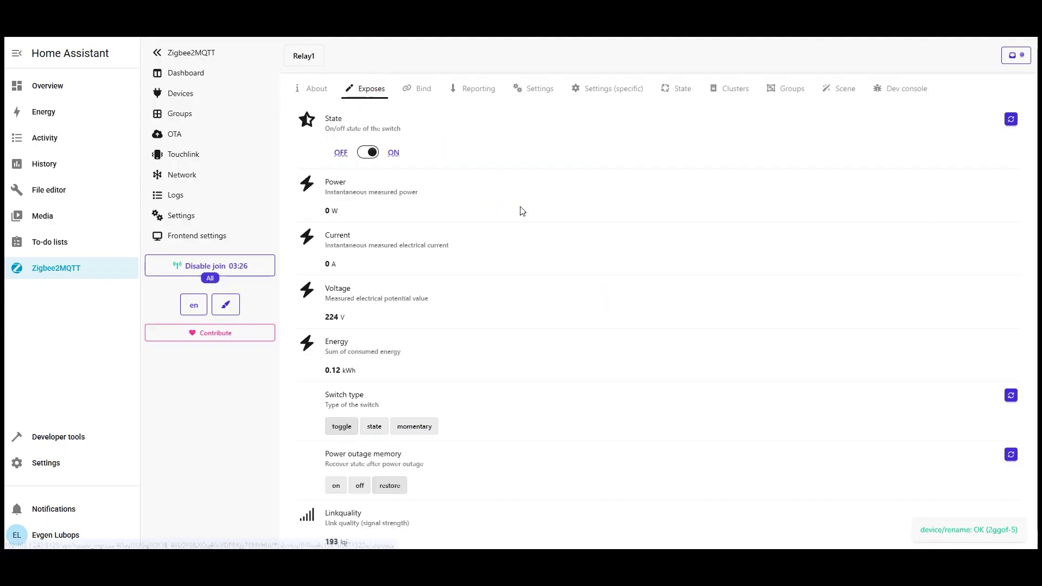
scroll(516, 282, down, 1)
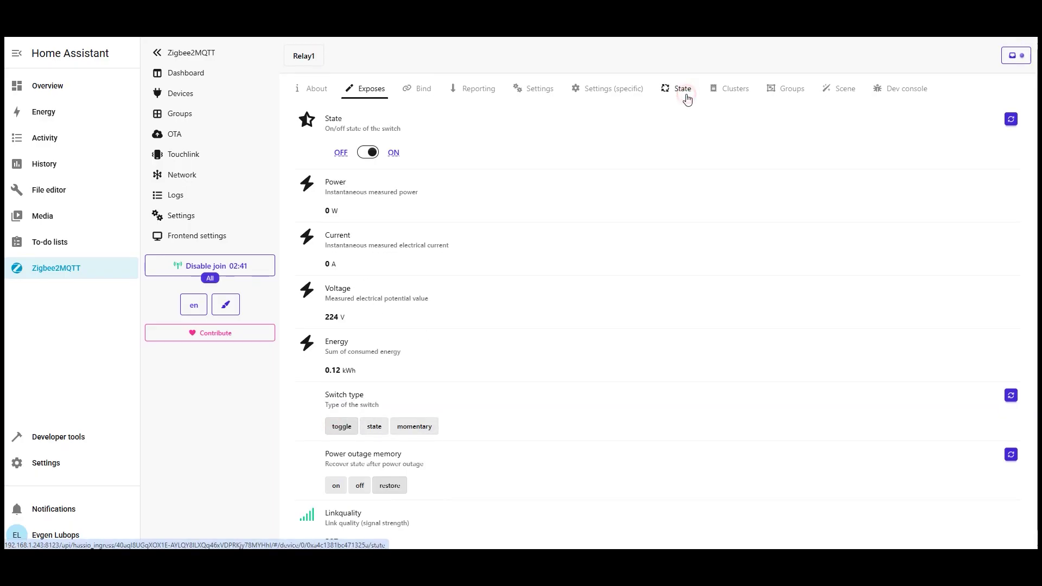
click(686, 96)
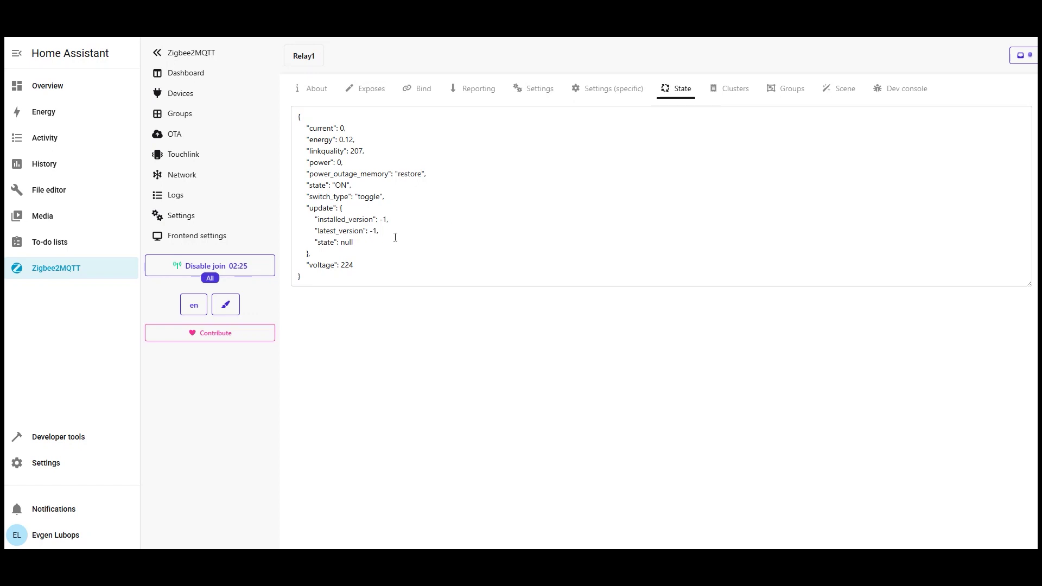
Go from Relay1's About page to the Rain Sensor device under the MQTT integration.
click(317, 90)
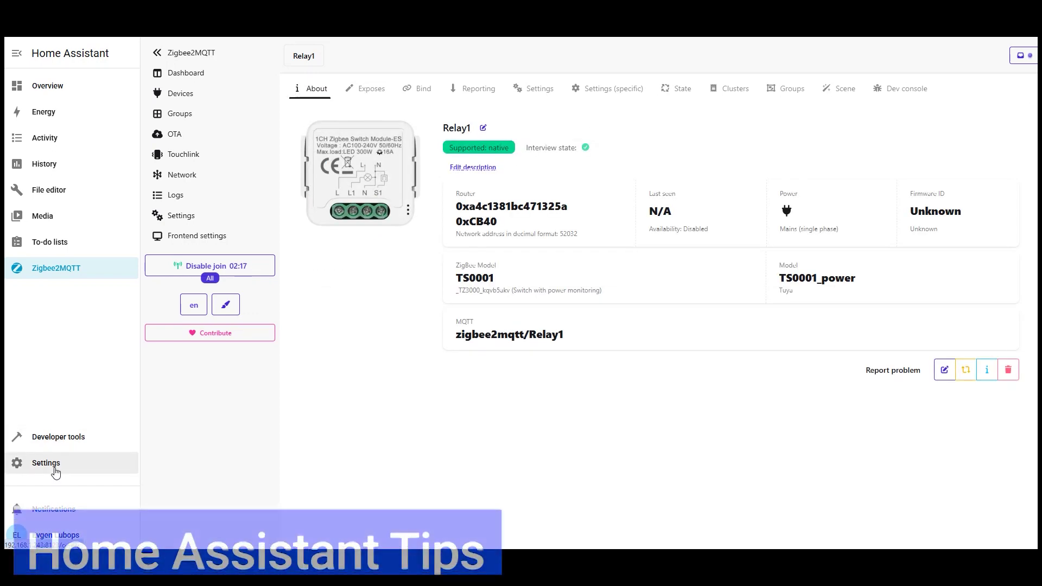
click(55, 474)
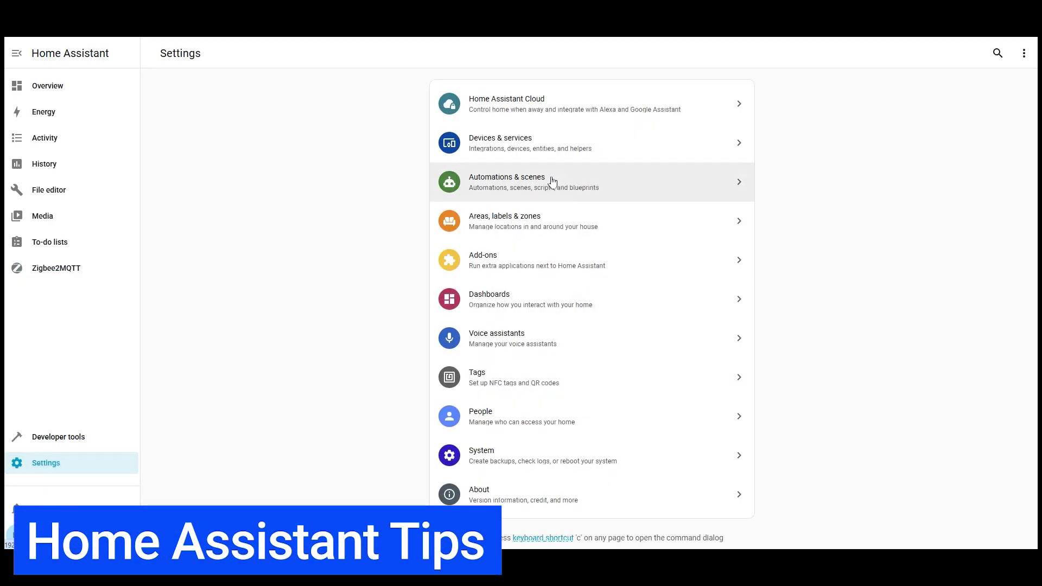
click(554, 151)
click(383, 483)
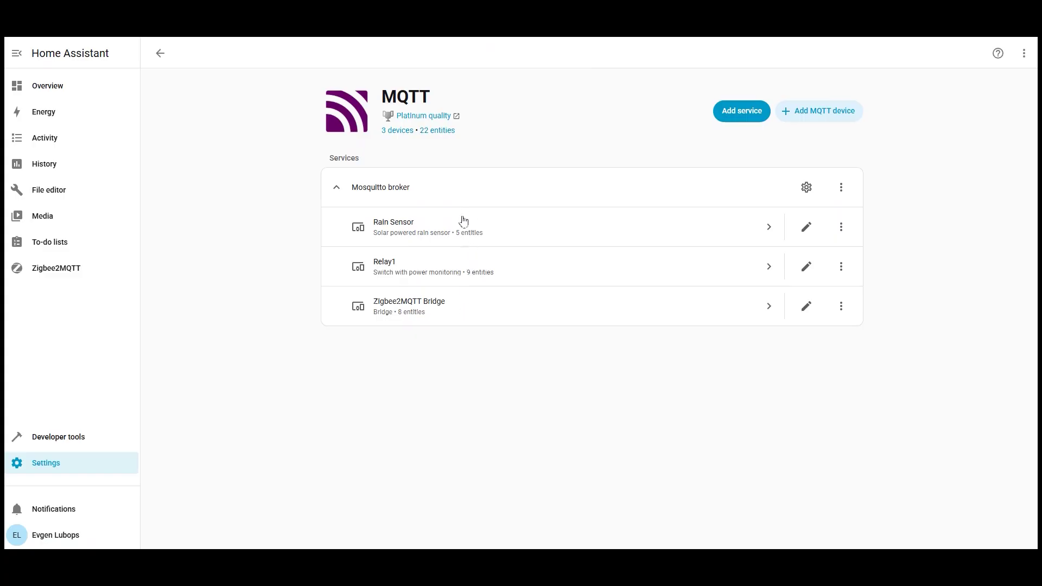
click(494, 230)
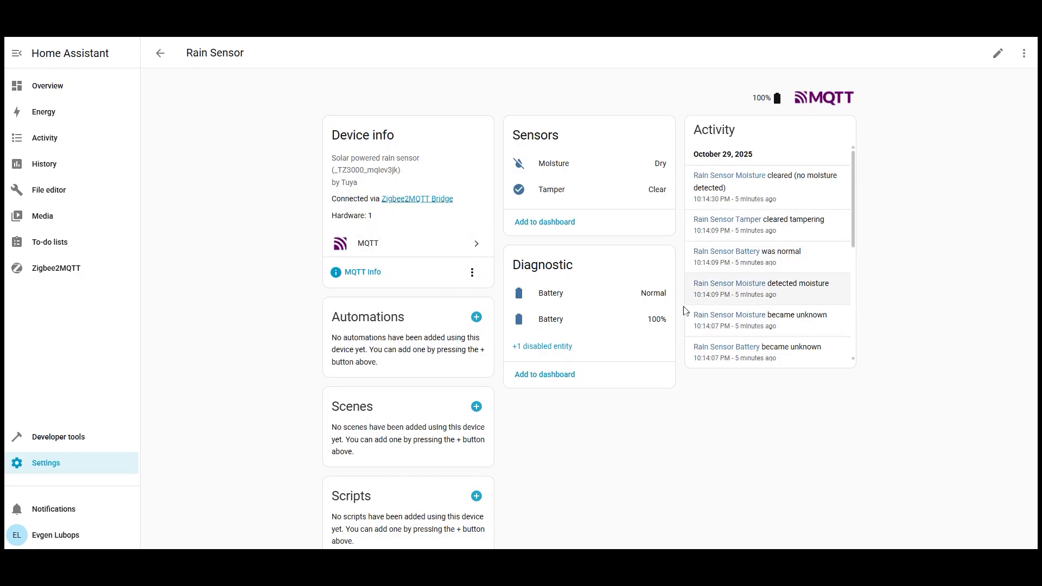
Enable the Rain Sensor's Linkquality entity.
click(559, 349)
click(554, 352)
click(634, 87)
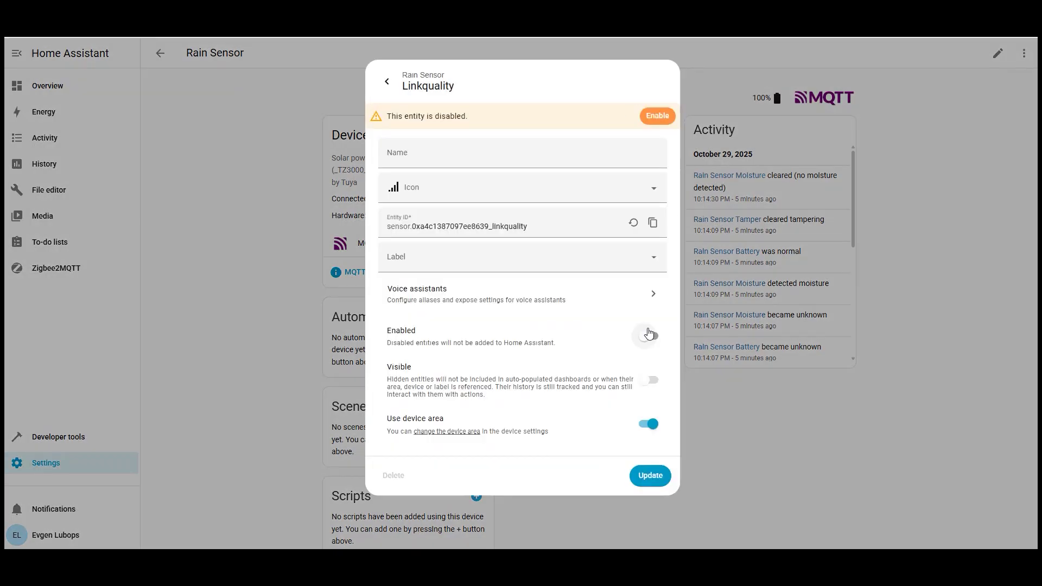
click(647, 337)
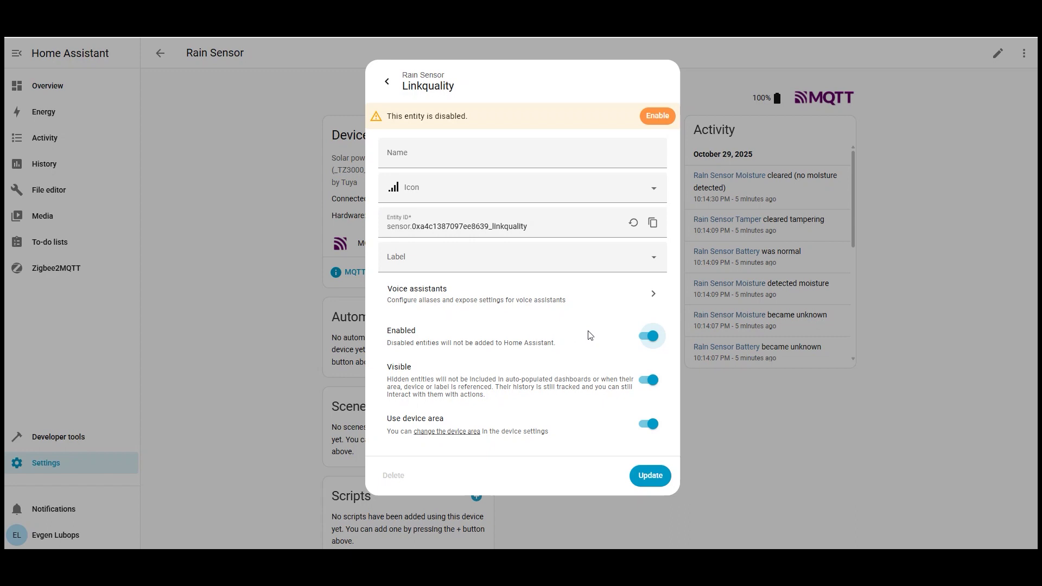
click(654, 478)
click(655, 481)
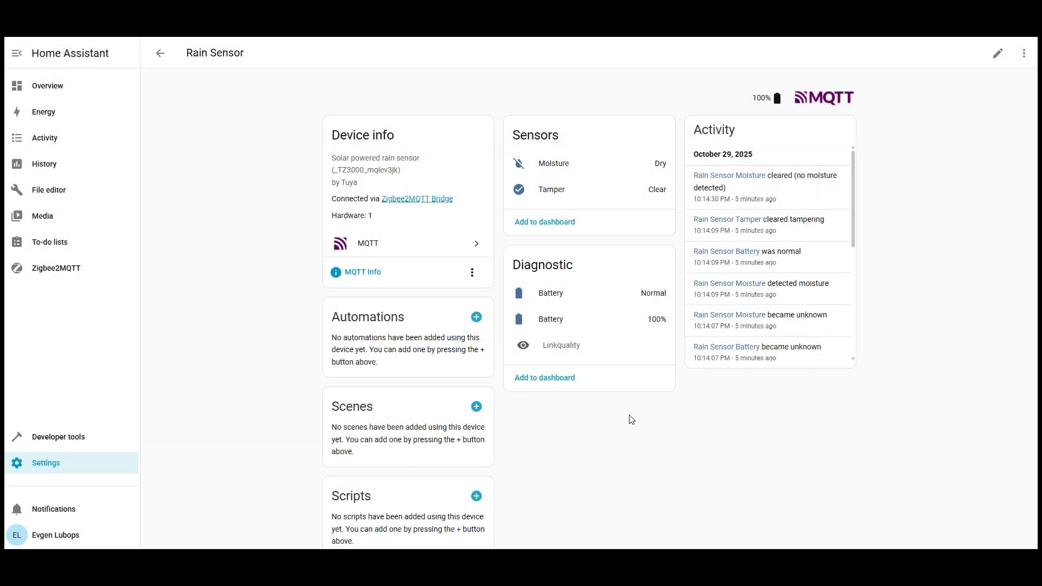
Hide the Rain Sensor's Tamper entity.
click(641, 189)
click(631, 82)
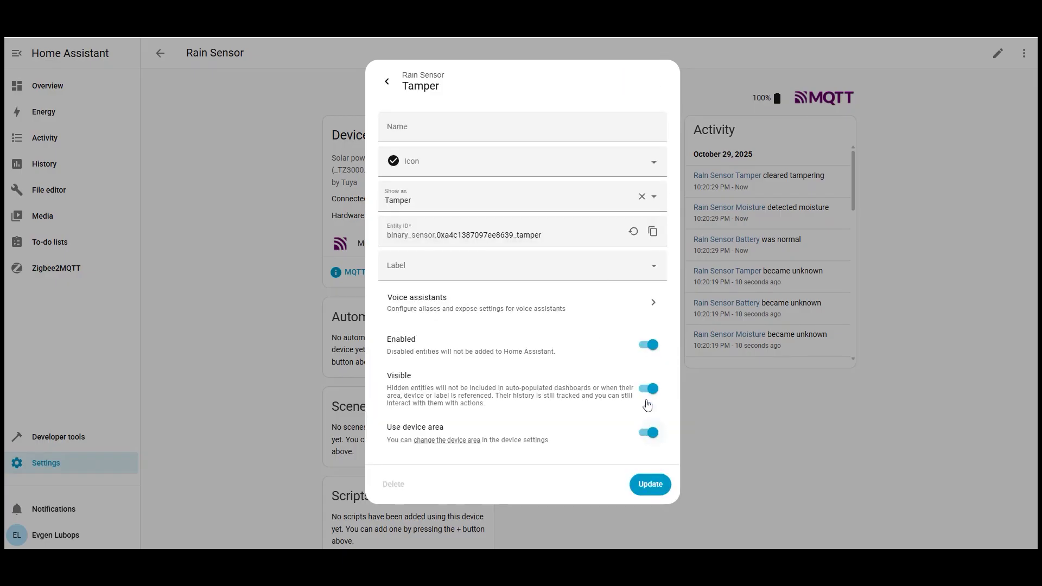
click(648, 389)
click(652, 484)
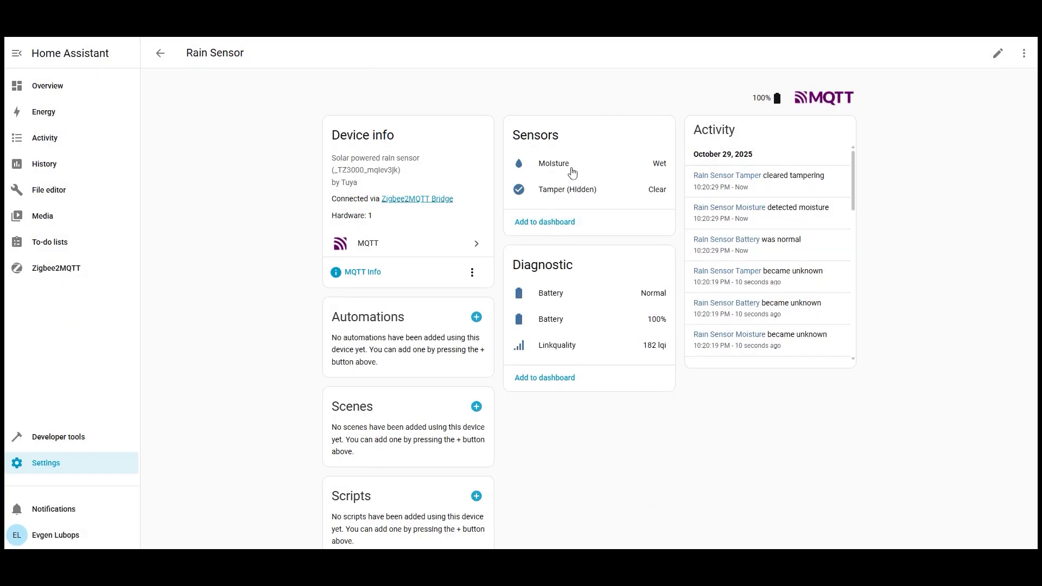
Check the Moisture sensor's history, then return to Zigbee2MQTT.
click(572, 170)
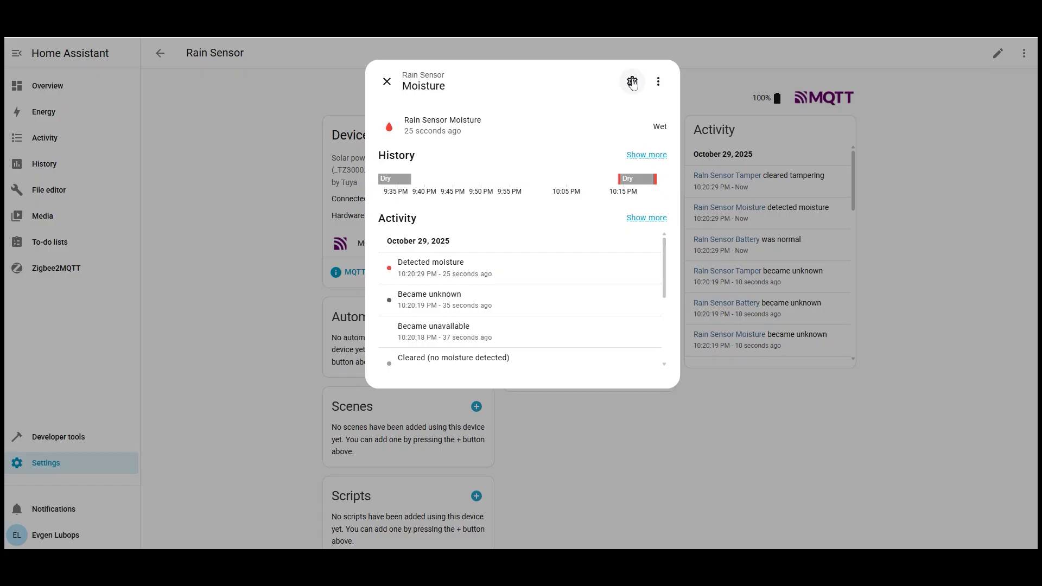
click(806, 412)
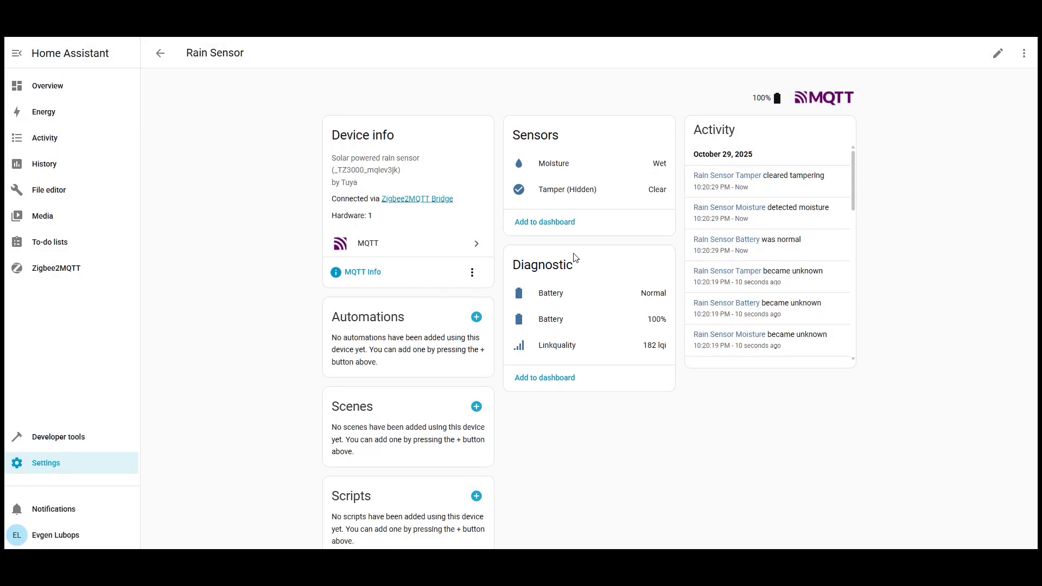
click(56, 268)
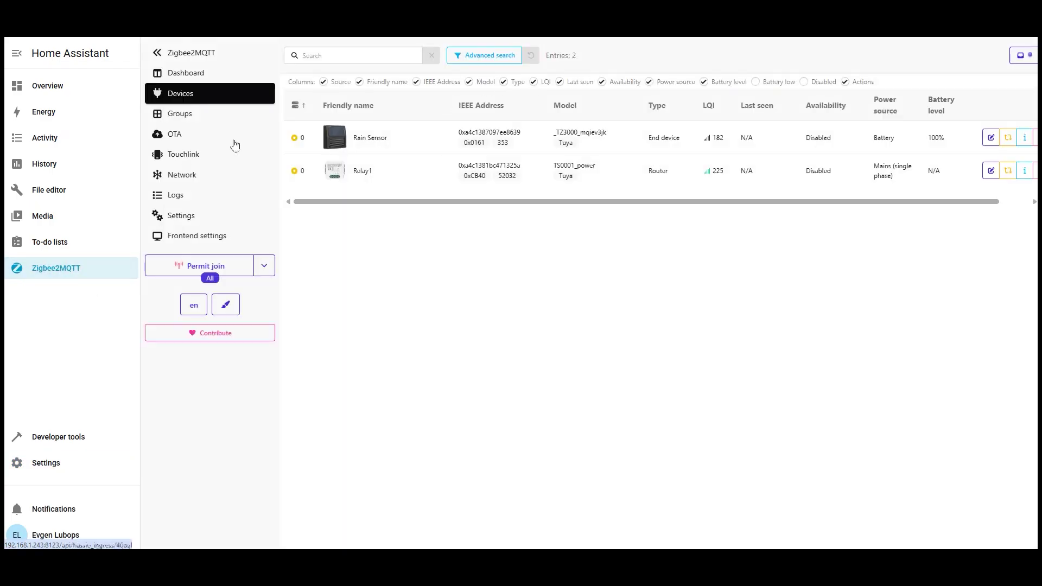
Load the Zigbee2MQTT network map showing Rain Sensor and Relay1.
click(198, 176)
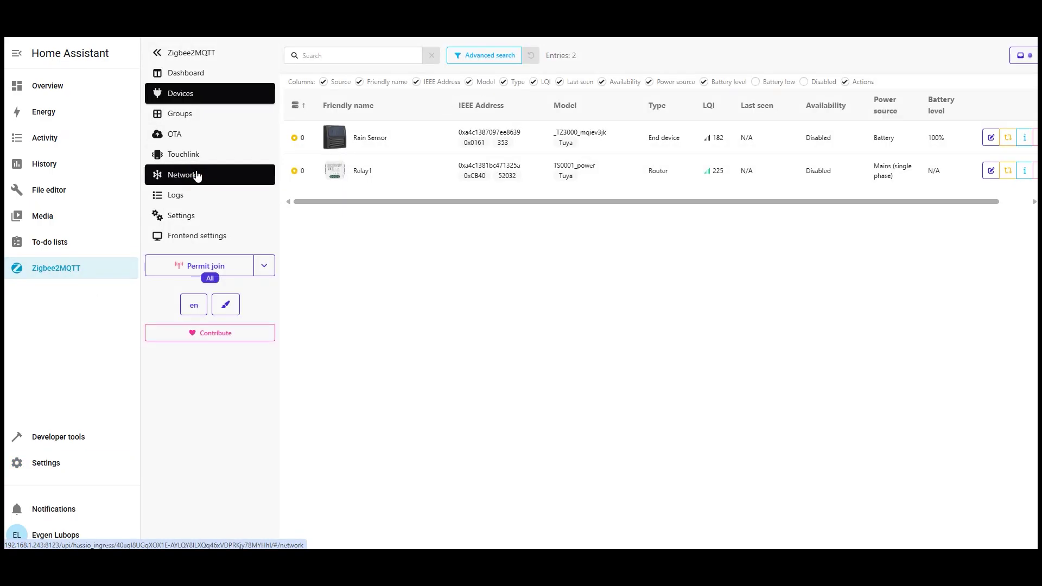
click(709, 107)
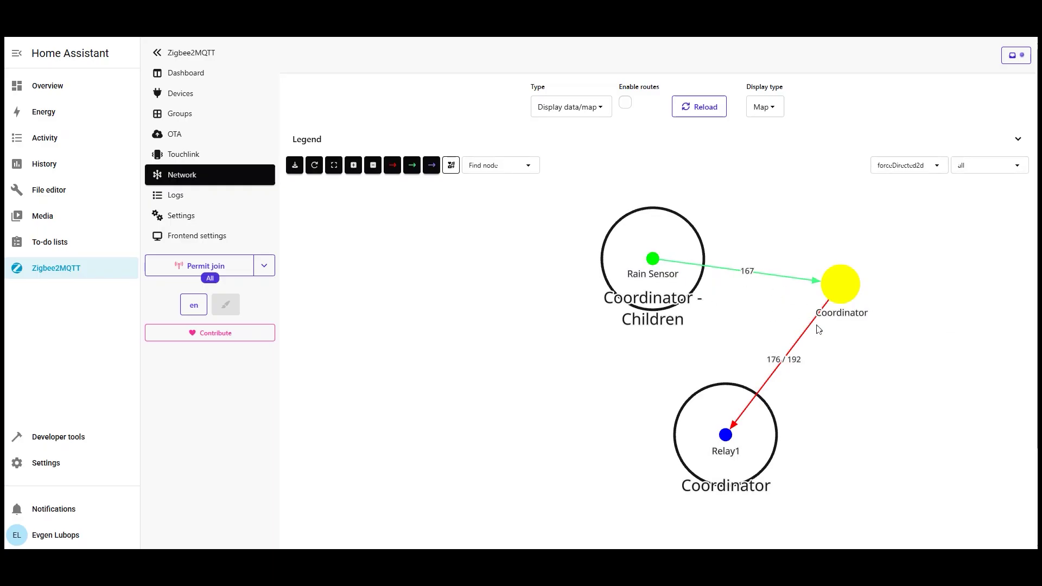
scroll(810, 380, down, 1)
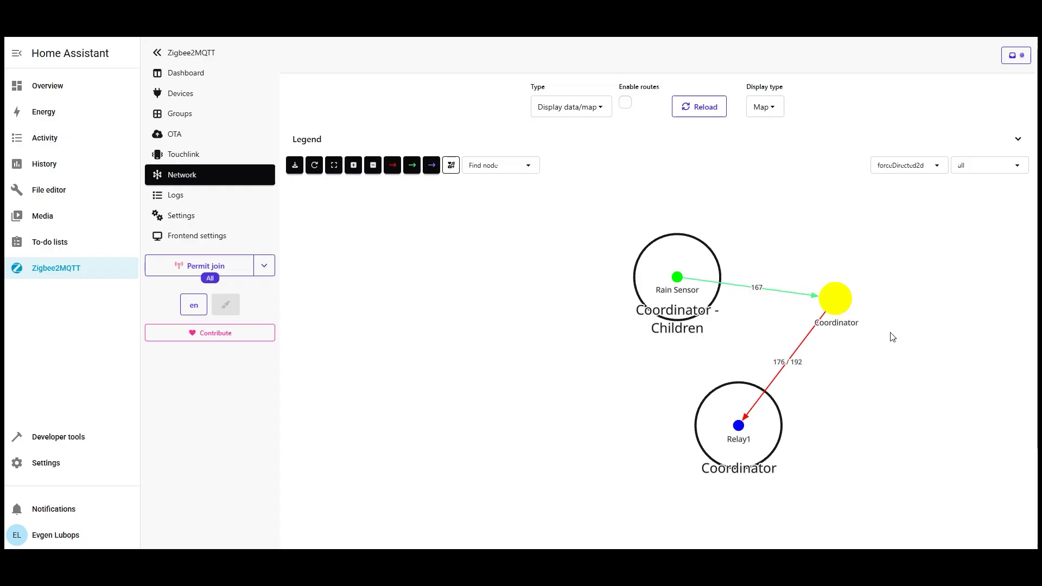
Toggle Permit join on and off, visit Devices, and return to the network map.
click(216, 266)
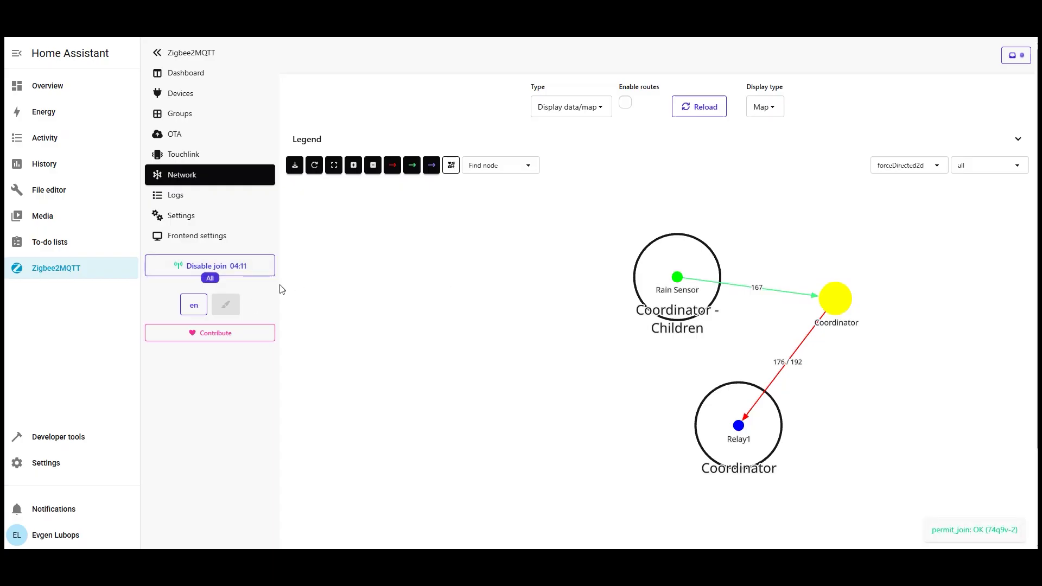
click(242, 269)
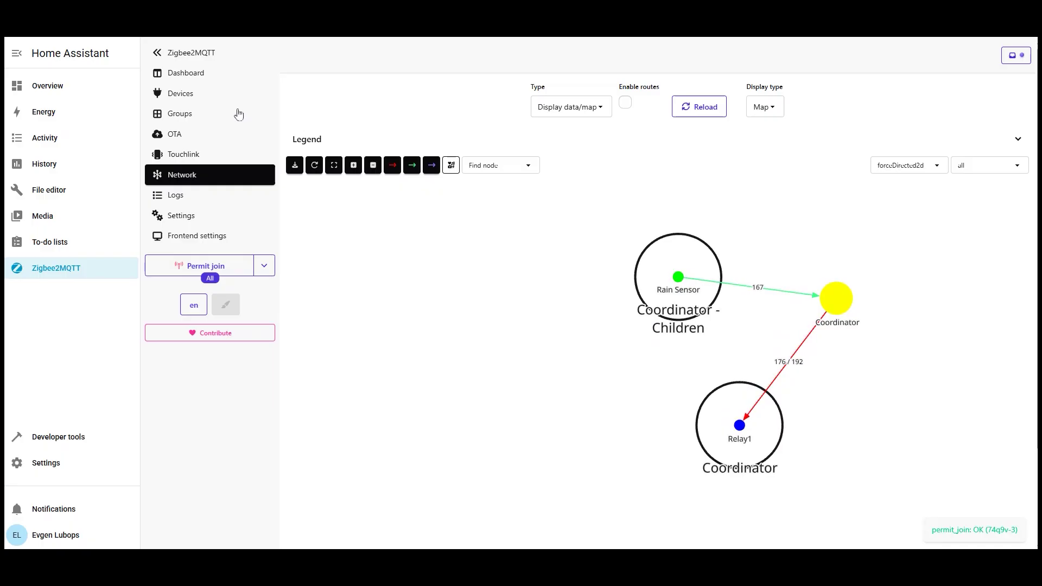
click(206, 99)
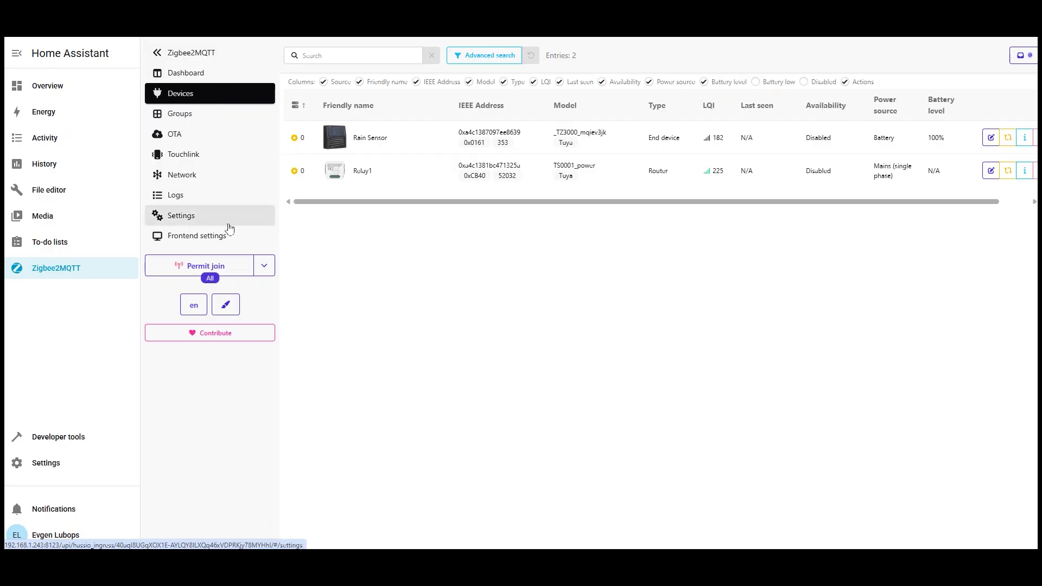
click(187, 185)
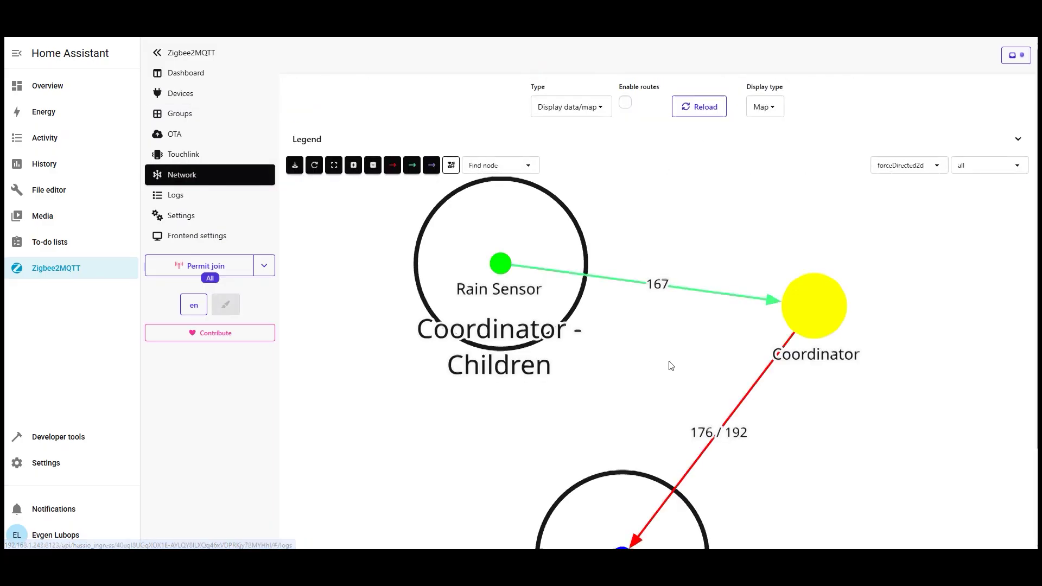
scroll(672, 366, down, 5)
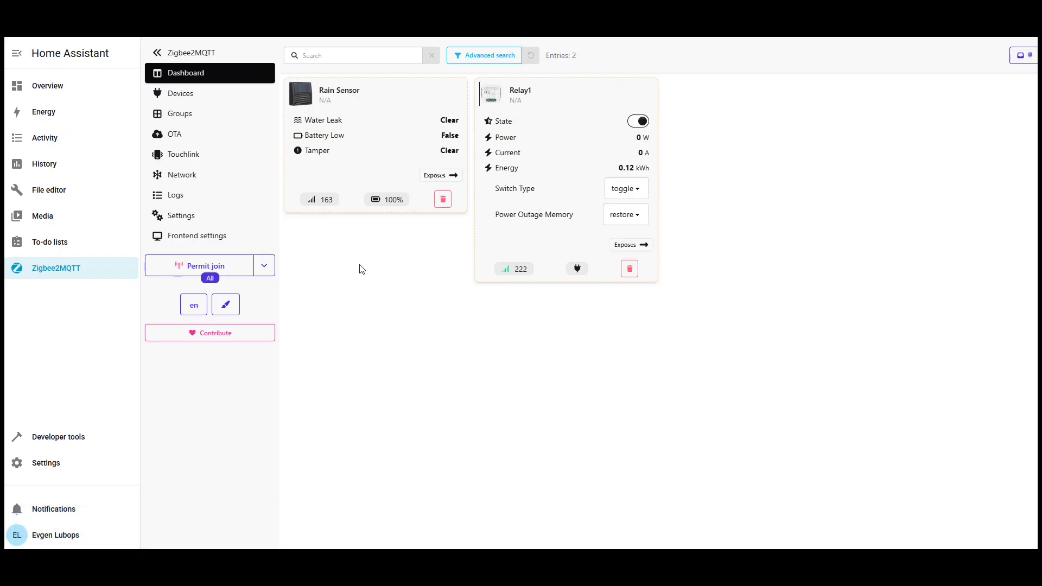
Toggle Relay1 off and back on, then check the Zigbee2MQTT logs and network map.
click(638, 123)
click(638, 123)
click(180, 196)
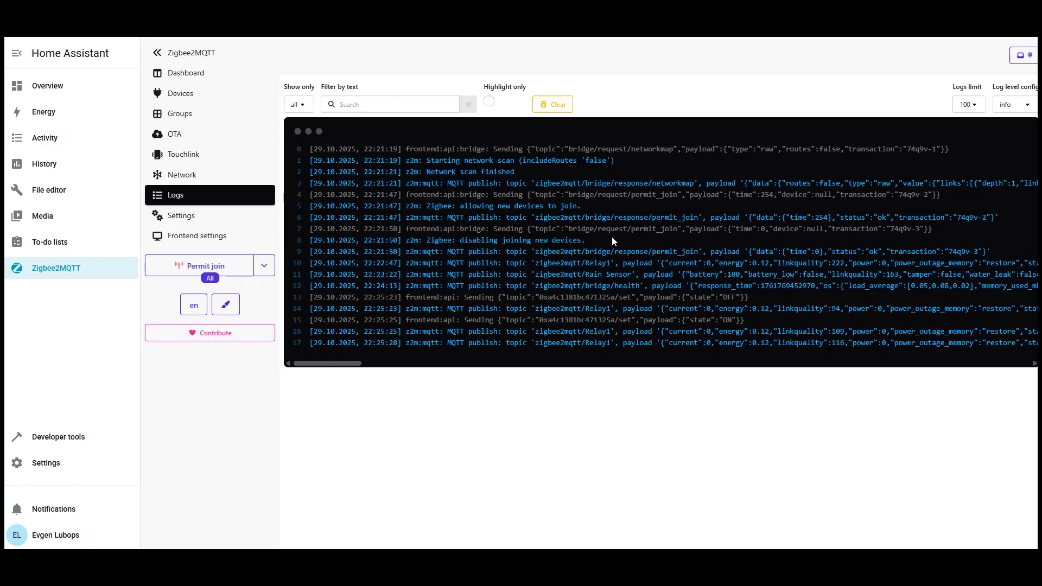
click(193, 177)
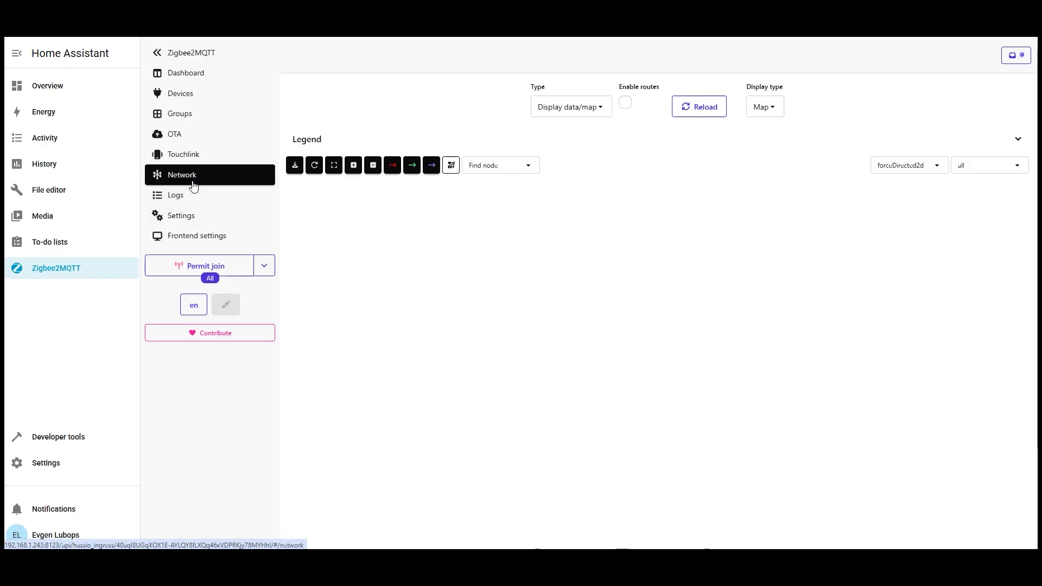
Switch Relay1 off from the Dashboard and open the OTA firmware list.
click(174, 137)
click(195, 80)
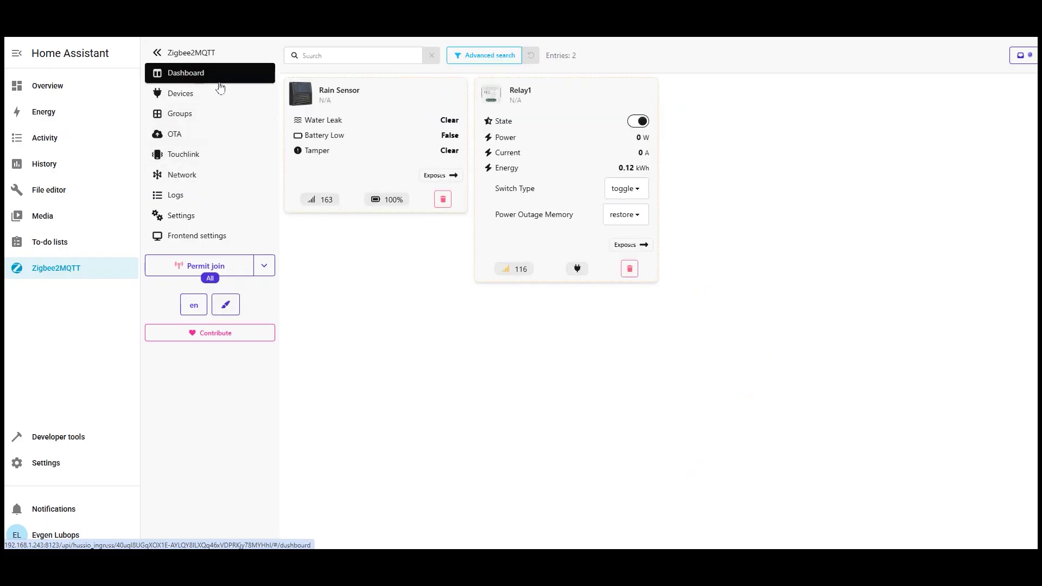
click(642, 122)
click(181, 140)
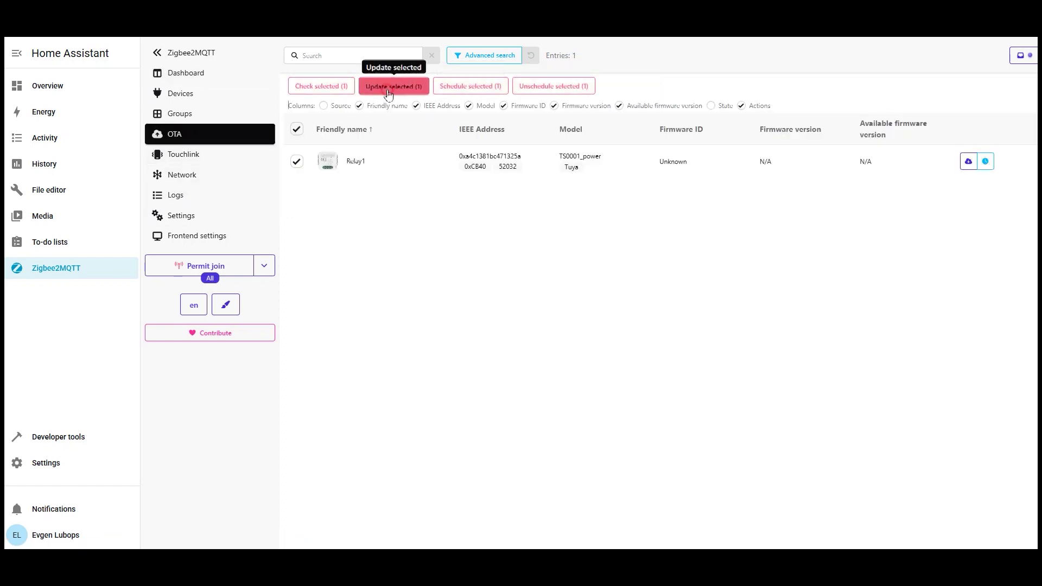
Start Relay1's firmware update and view its Switch Type options without changing them.
click(389, 89)
click(681, 324)
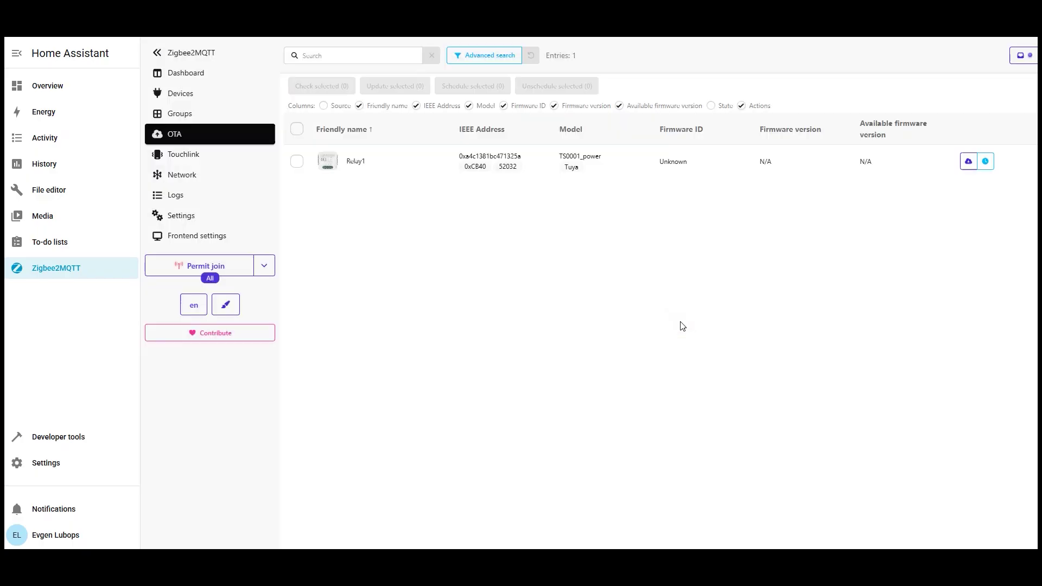
click(181, 76)
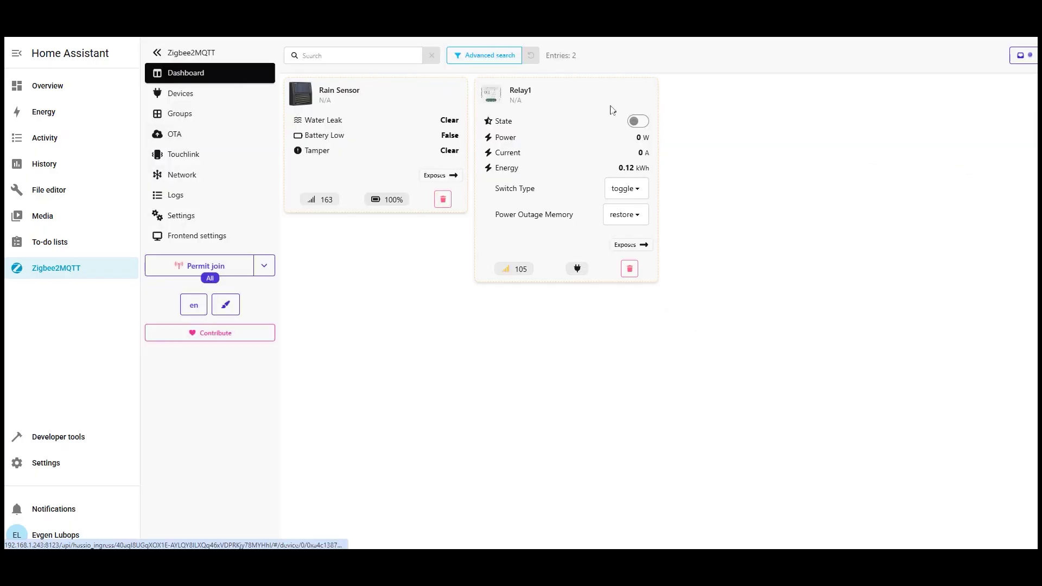
click(622, 191)
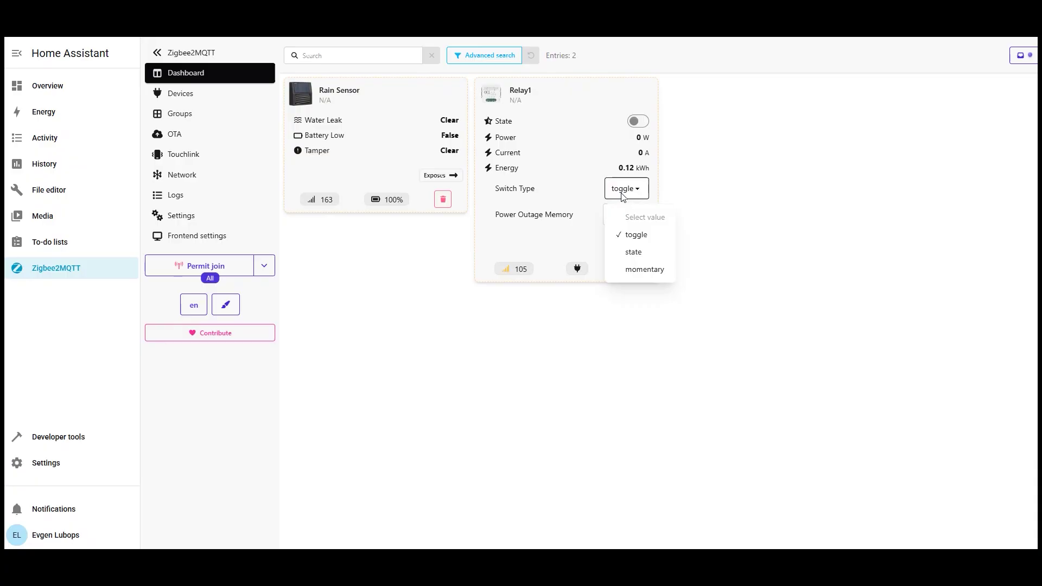
click(623, 194)
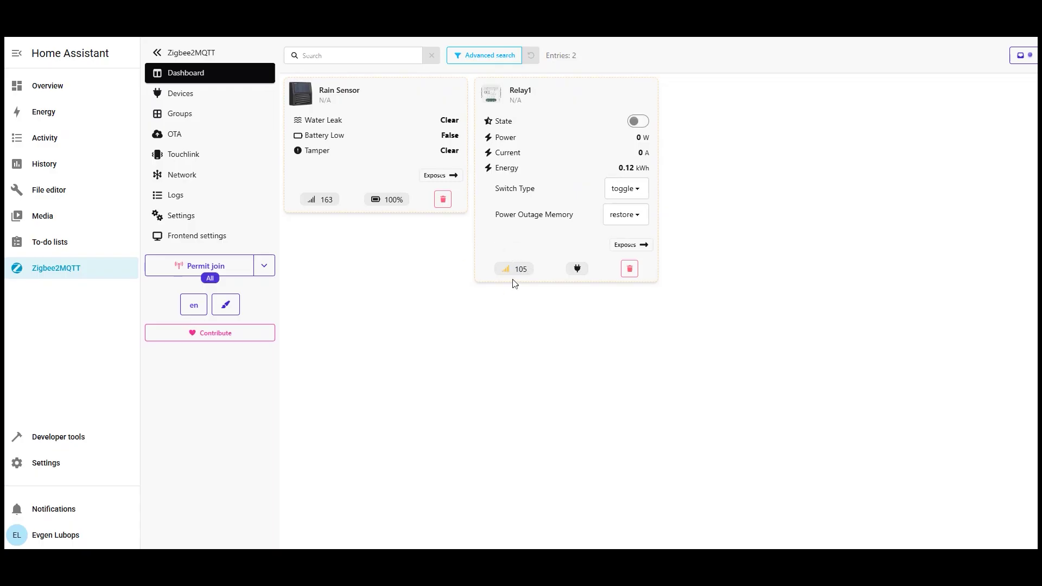
On the network map, move Rain Sensor right of the Coordinator and show routes.
click(185, 173)
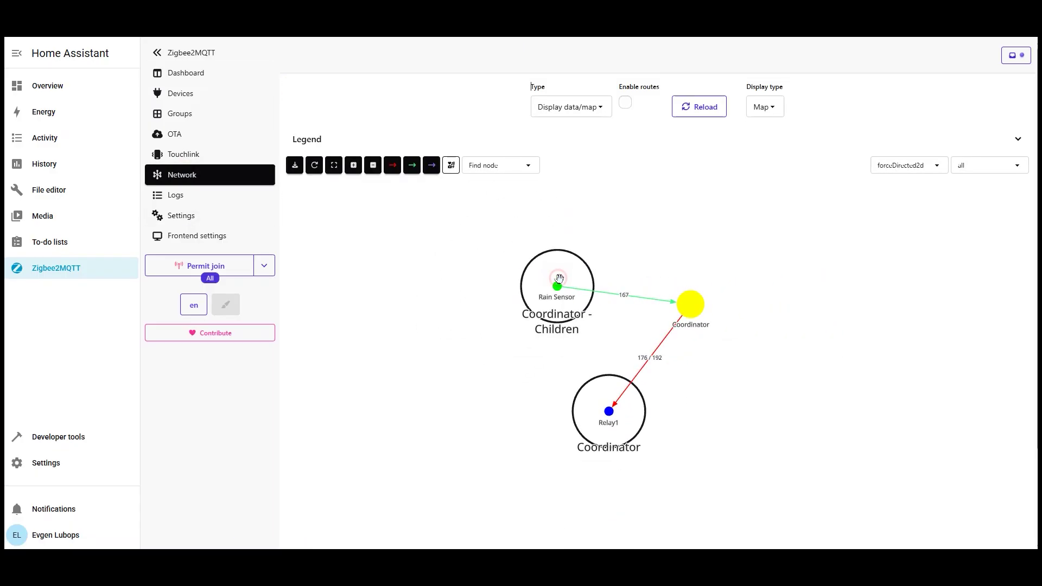
drag(556, 286, 821, 270)
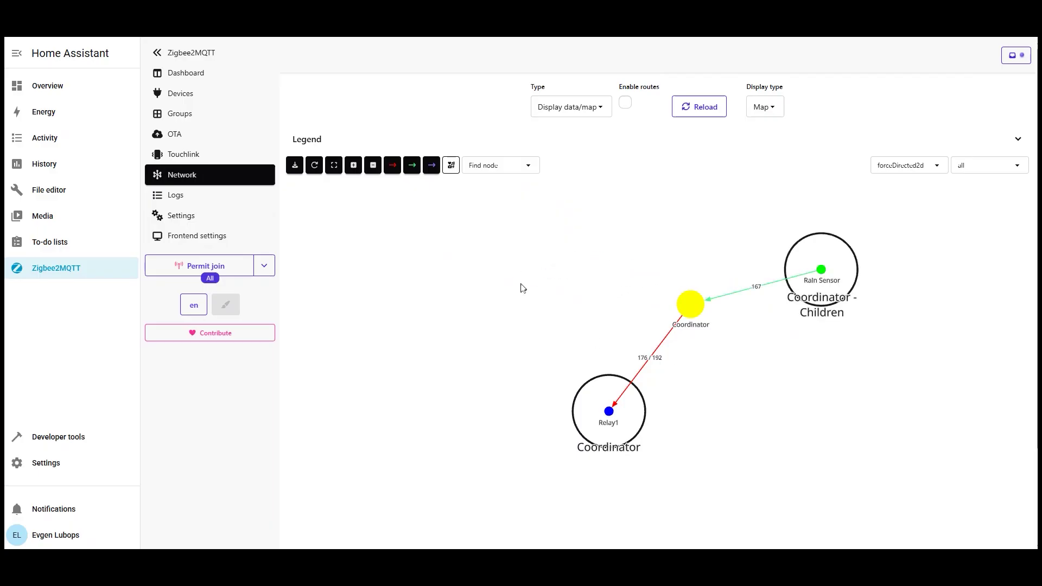
key(space)
Open Rain Sensor's exposed values, then switch to the zigbee2mqtt GitHub tab.
click(182, 72)
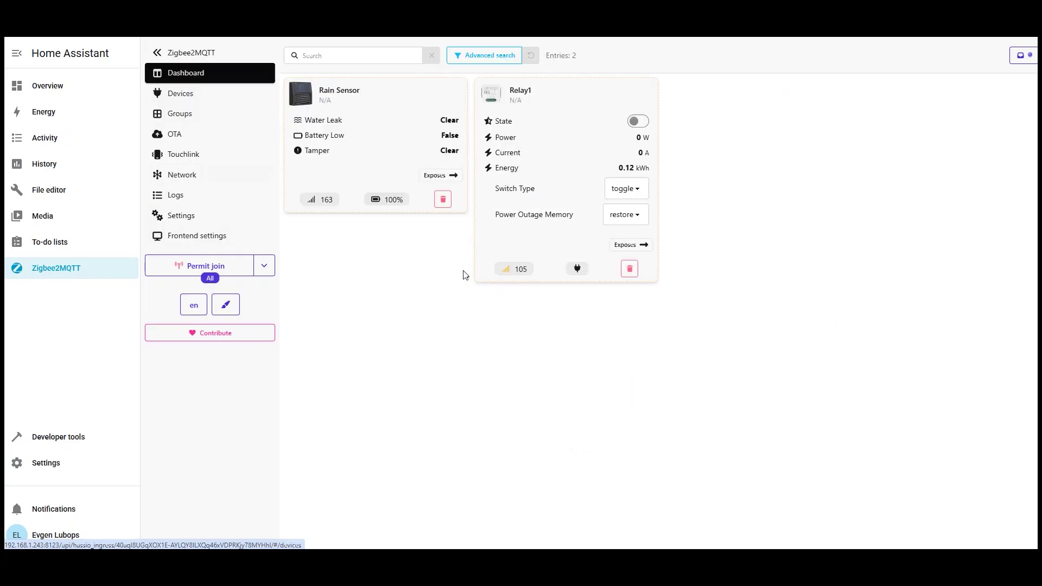
click(440, 175)
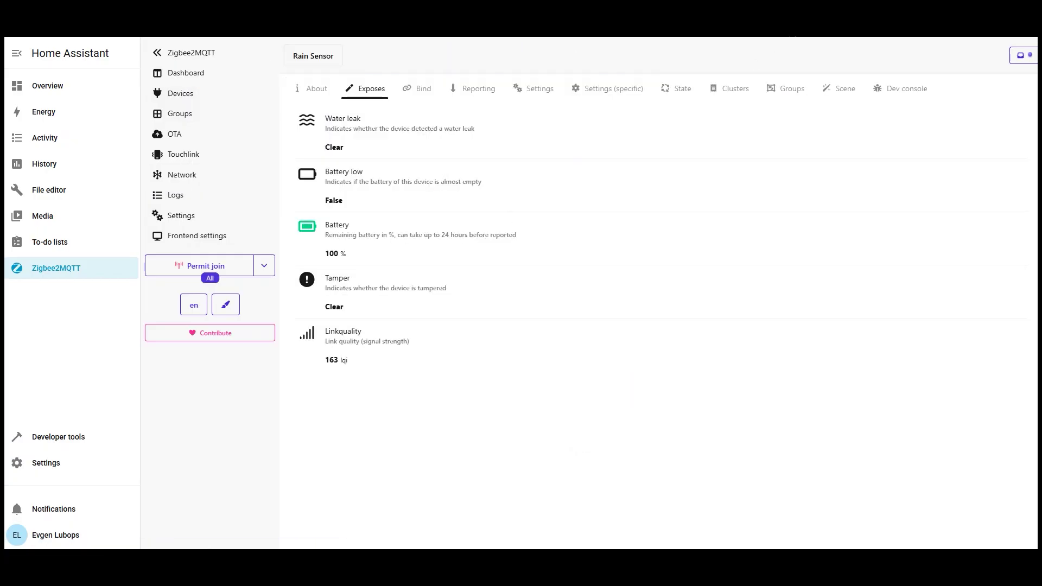
key(ctrl+Tab)
scroll(487, 260, down, 5)
scroll(487, 261, up, 10)
scroll(422, 351, down, 1)
scroll(422, 352, down, 1)
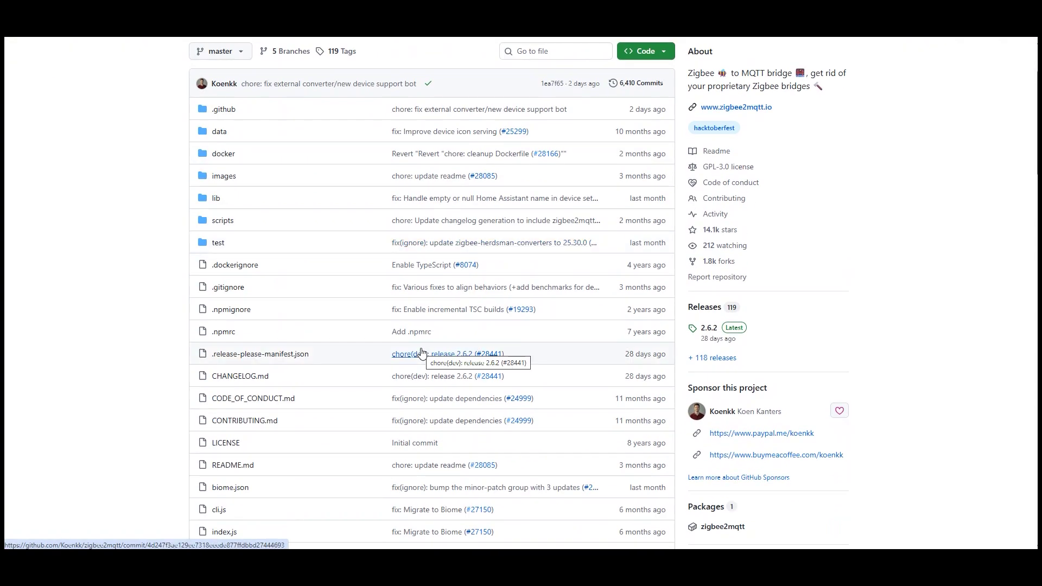
scroll(421, 352, down, 8)
scroll(423, 356, down, 4)
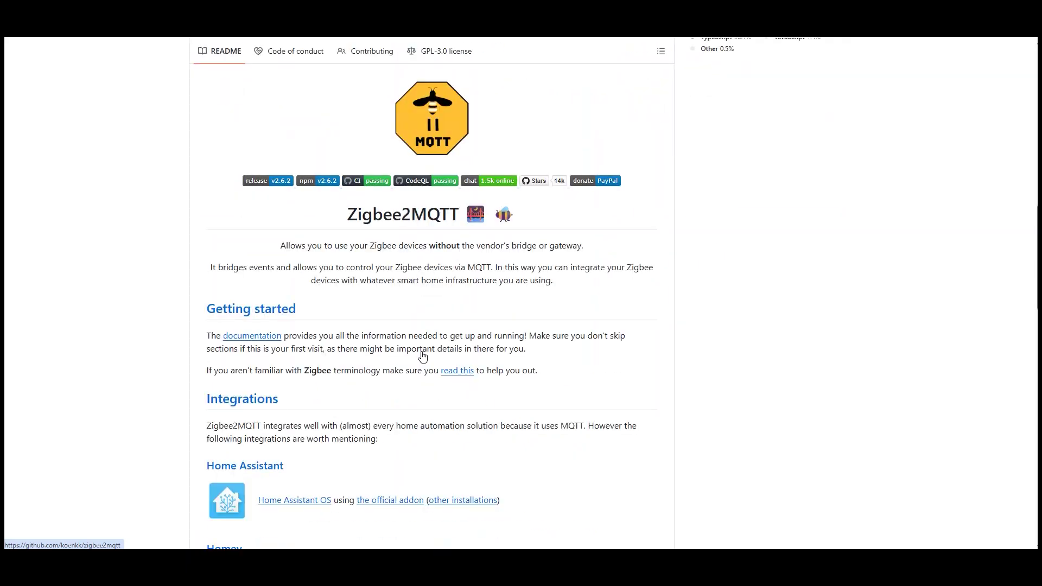
scroll(423, 357, down, 6)
scroll(424, 357, down, 6)
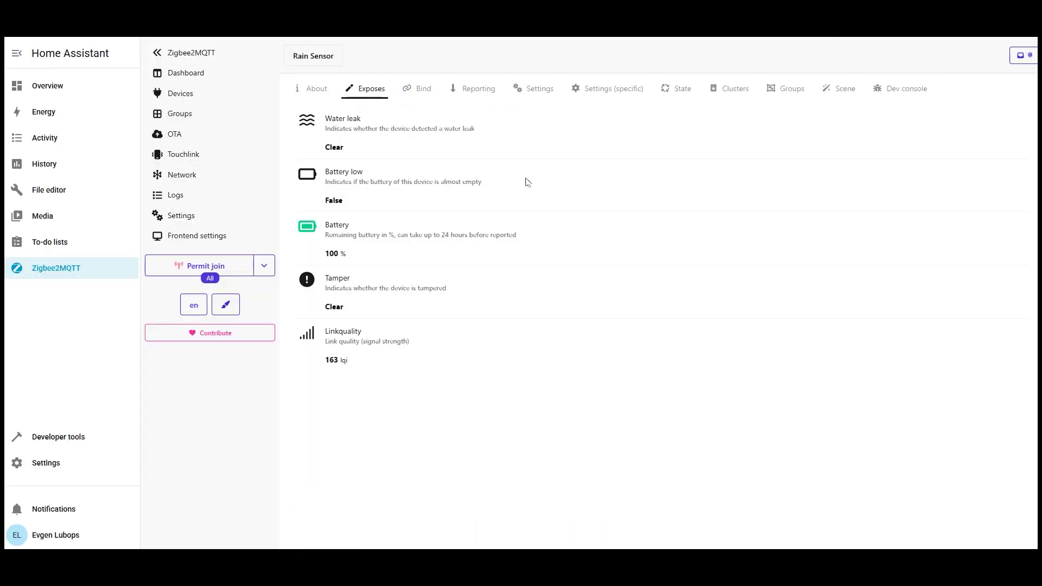
Open and close the Rain Sensor device picker, then go back to the Zigbee2MQTT Dashboard.
click(319, 59)
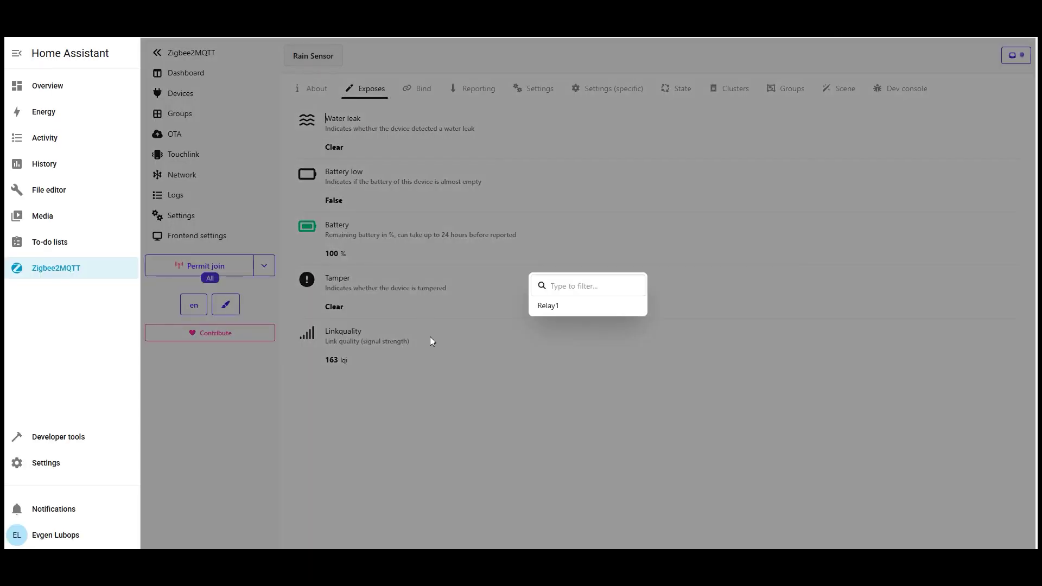
click(448, 395)
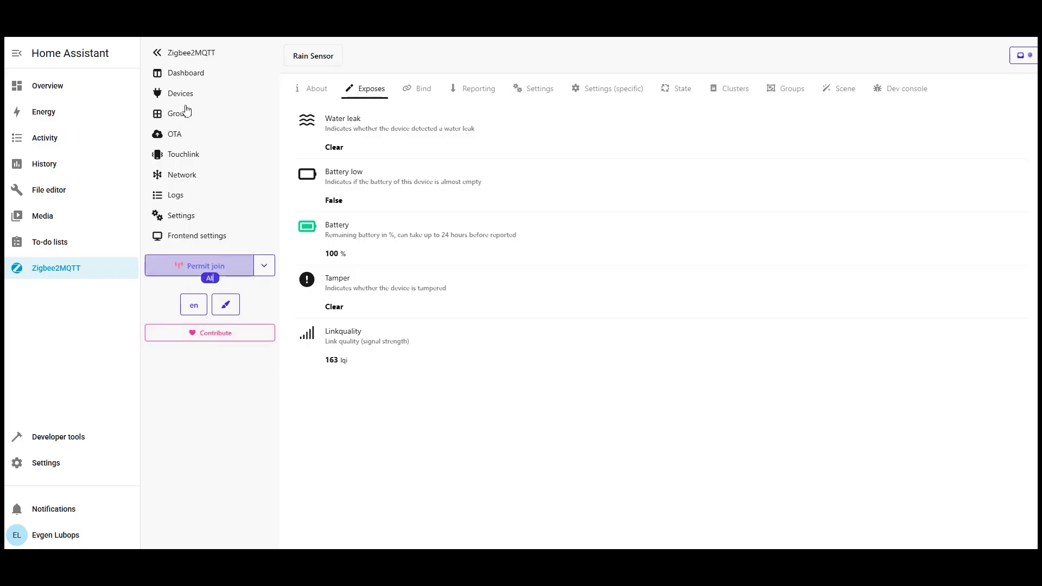
click(186, 74)
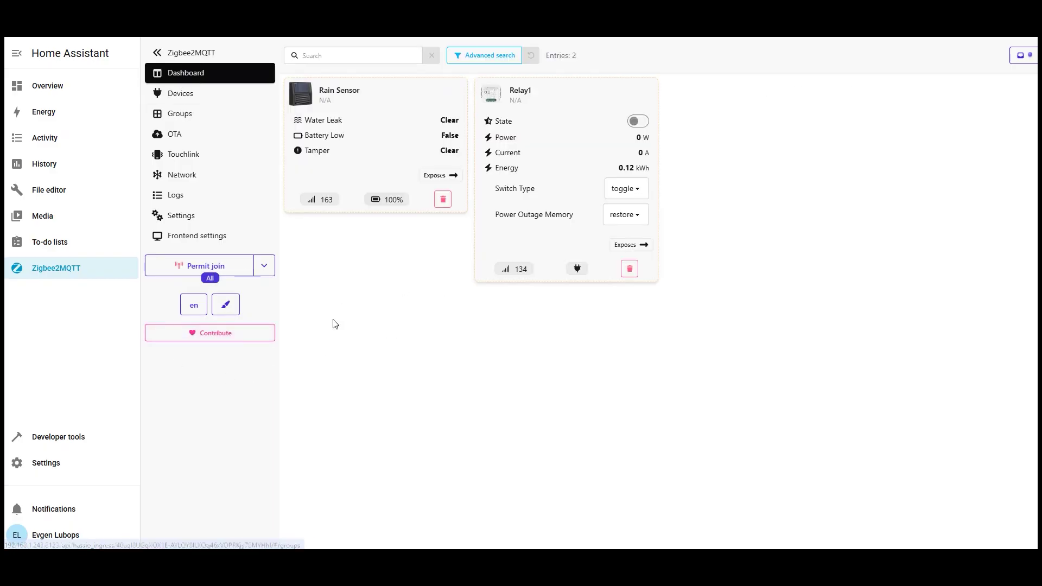